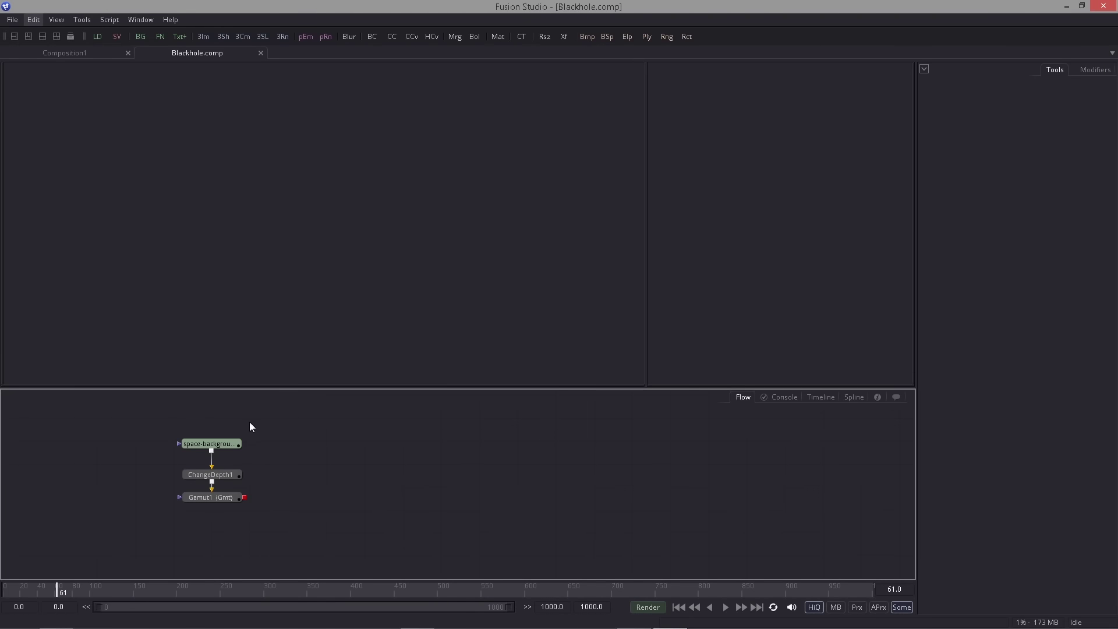
View the space background image in the large viewer and compare it with the viewer LUT on and off.
left_click_drag(210, 444, 308, 320)
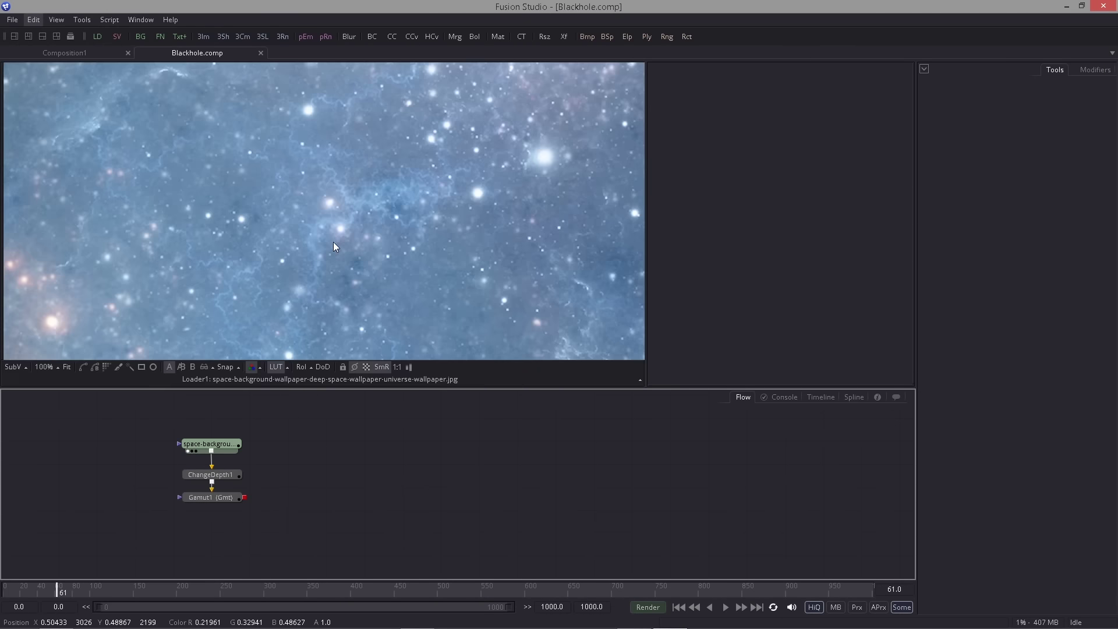
left_click_drag(205, 244, 248, 236)
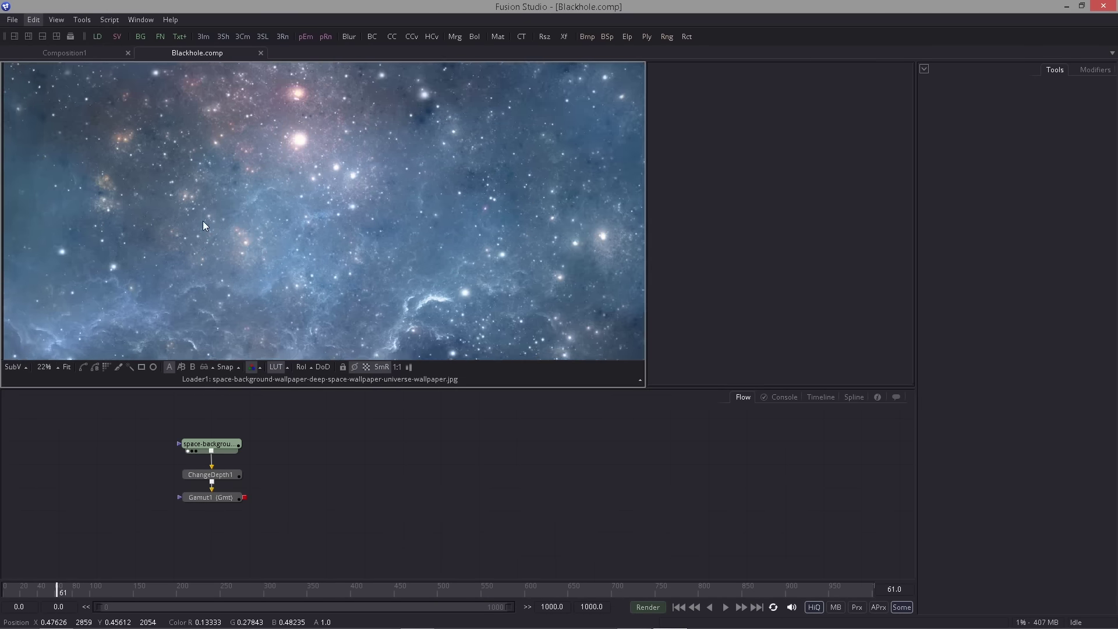
scroll(283, 245, "down", 3)
left_click(277, 368)
left_click(277, 368)
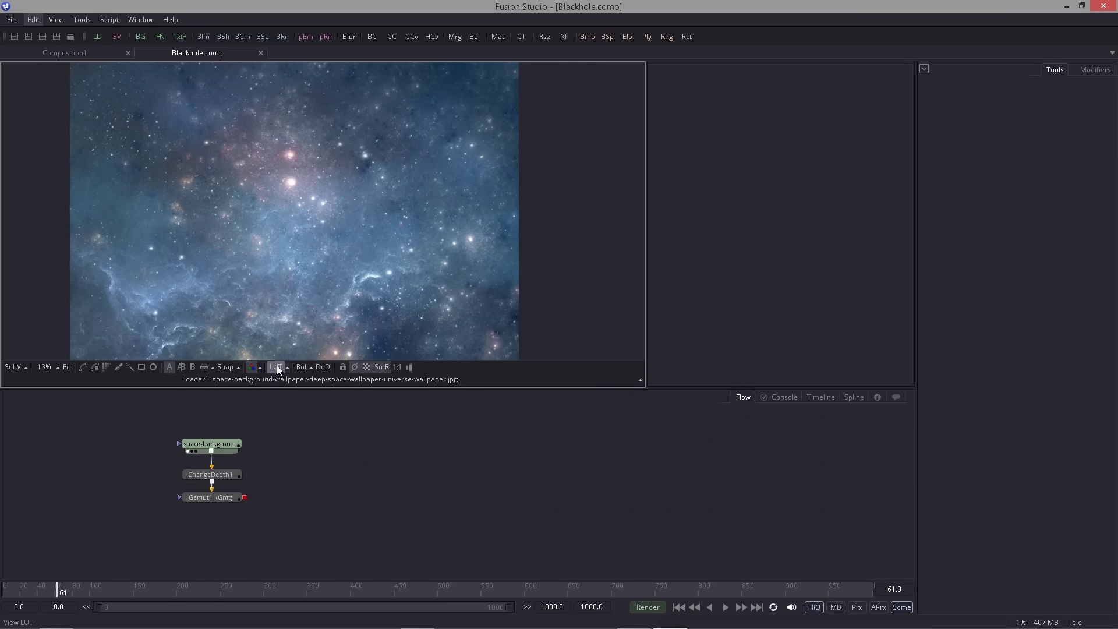
left_click(275, 367)
left_click(276, 367)
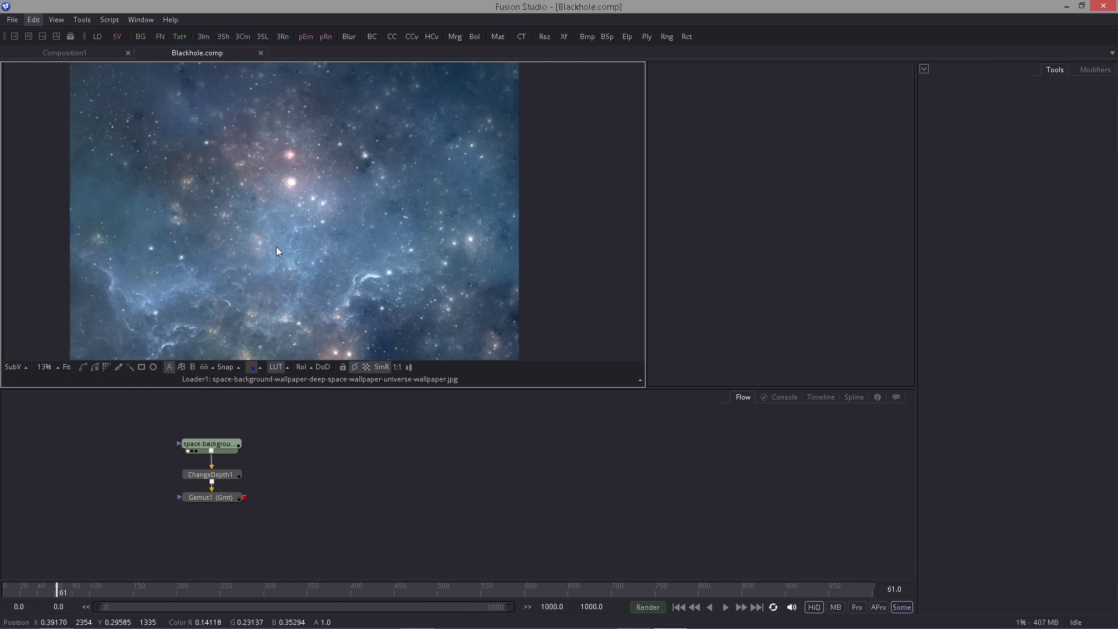
Check the ChangeDepth and Gamut node outputs in the large viewer and inspect their settings.
left_click_drag(221, 446, 222, 431)
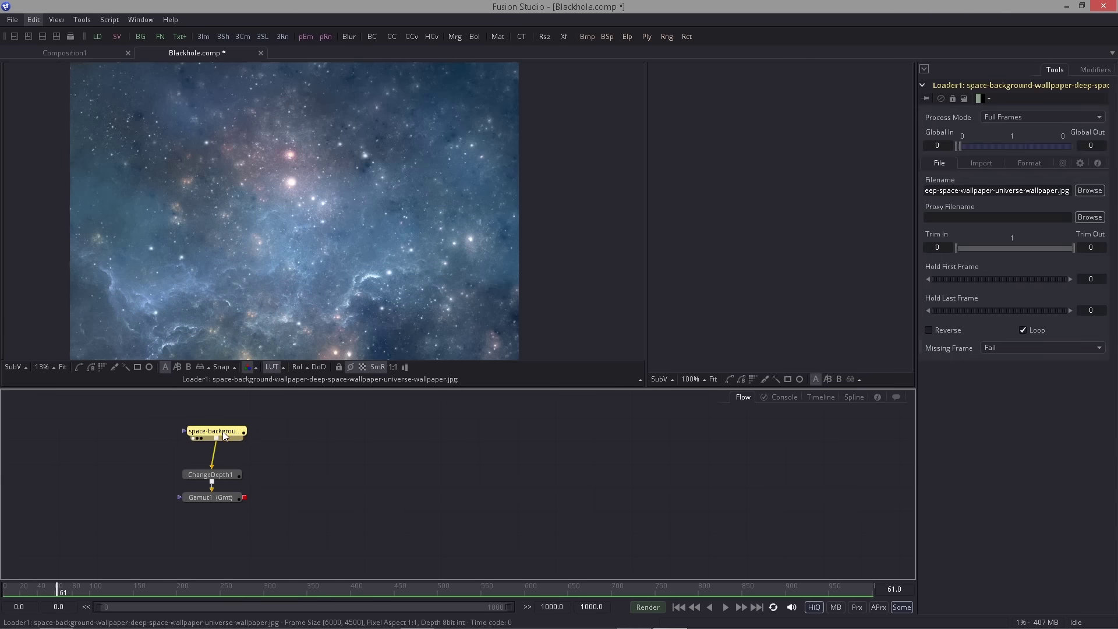
left_click_drag(234, 473, 249, 329)
left_click_drag(220, 481, 296, 299)
left_click(215, 499)
left_click_drag(215, 479, 215, 473)
left_click(215, 474)
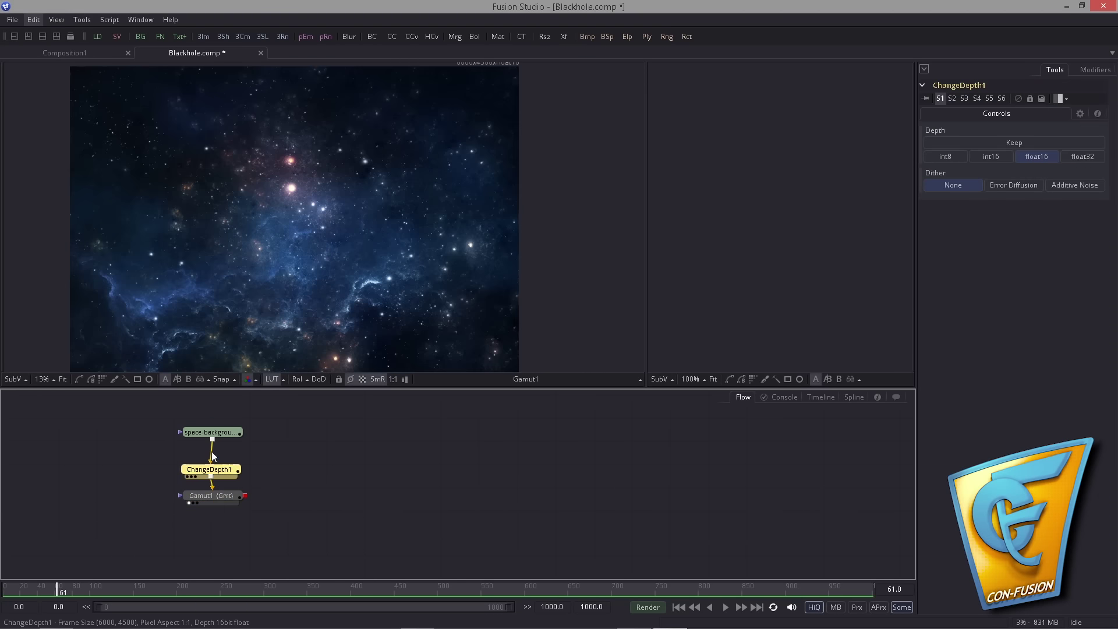
Tidy the space background, ChangeDepth and Gamut nodes into a column with free flow area beside them.
left_click_drag(209, 433, 277, 438)
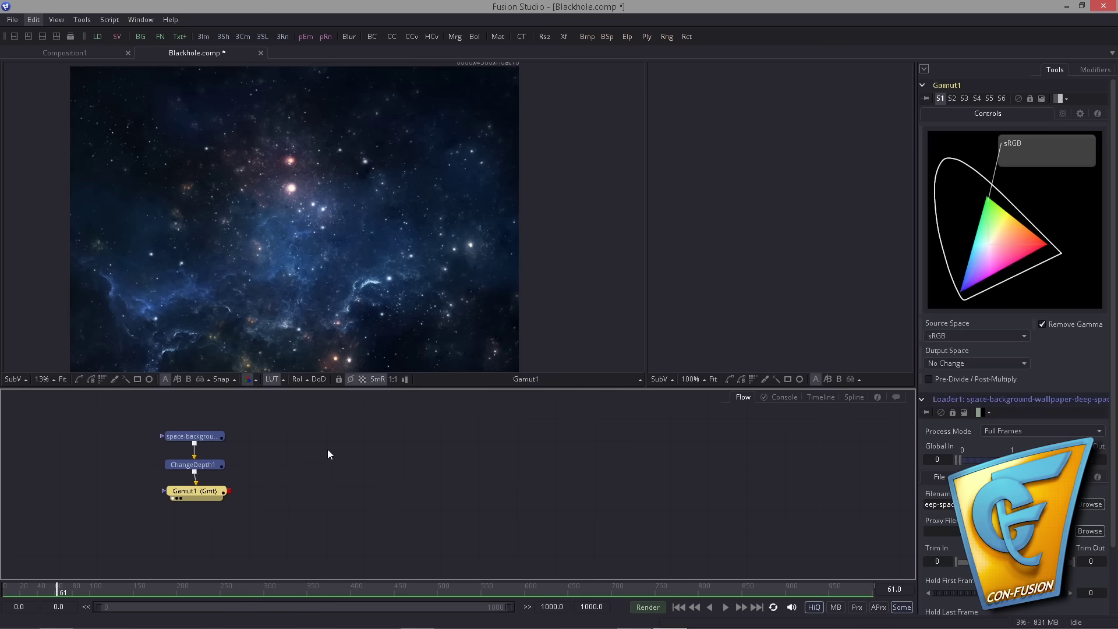
left_click_drag(327, 466, 295, 465)
scroll(295, 464, "down", 1)
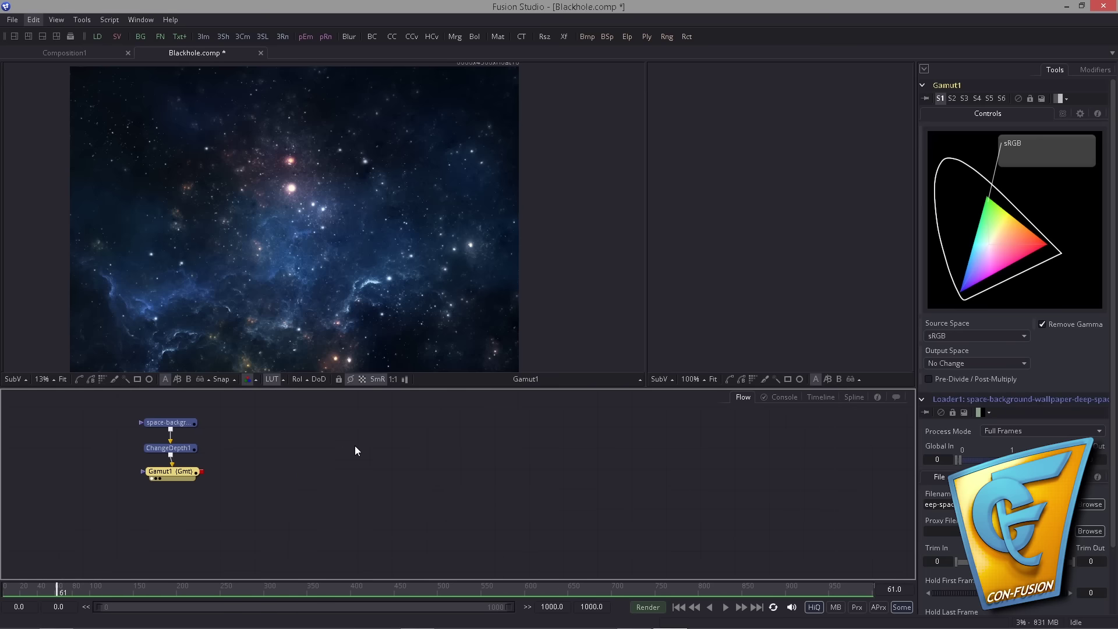
Add a Shape 3D node to the flow beside the Gamut node.
left_click(274, 473)
key("ctrl+space")
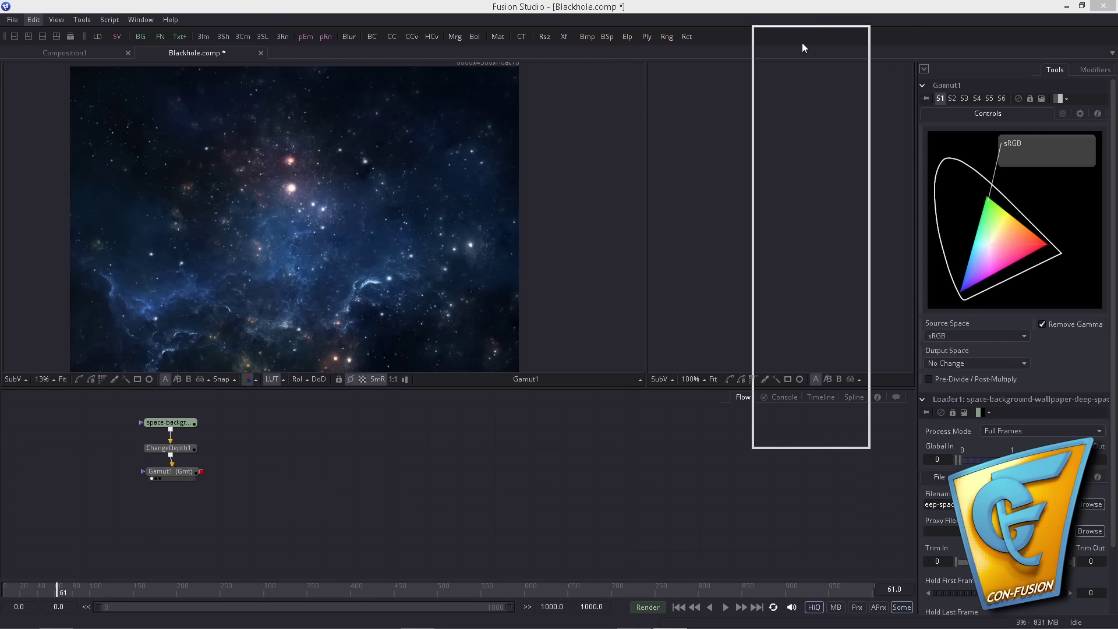
type("shape")
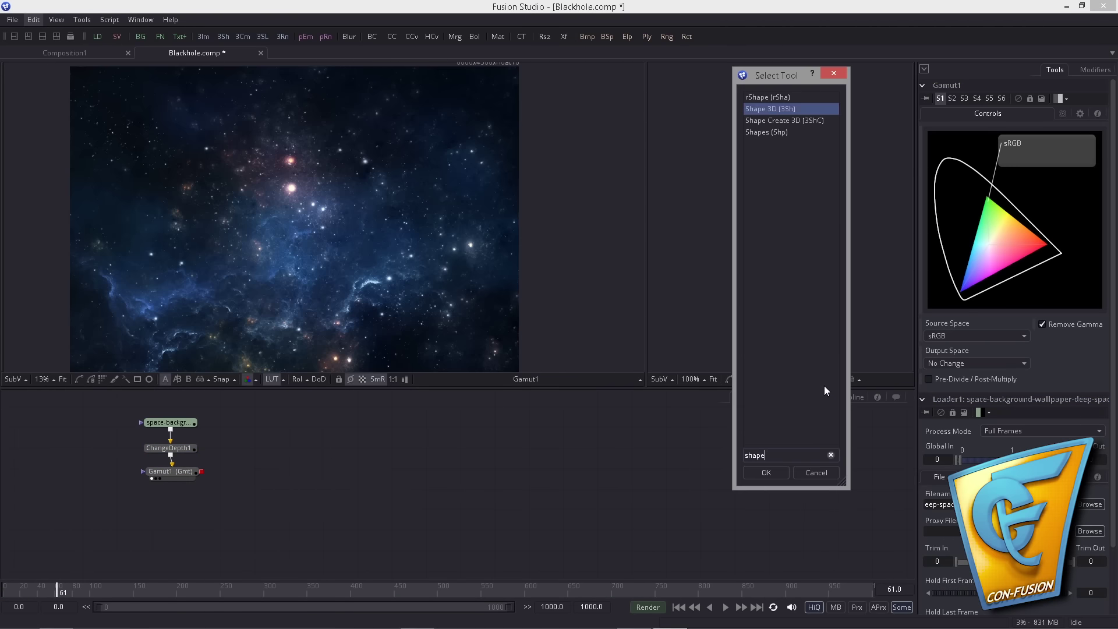
key("Return")
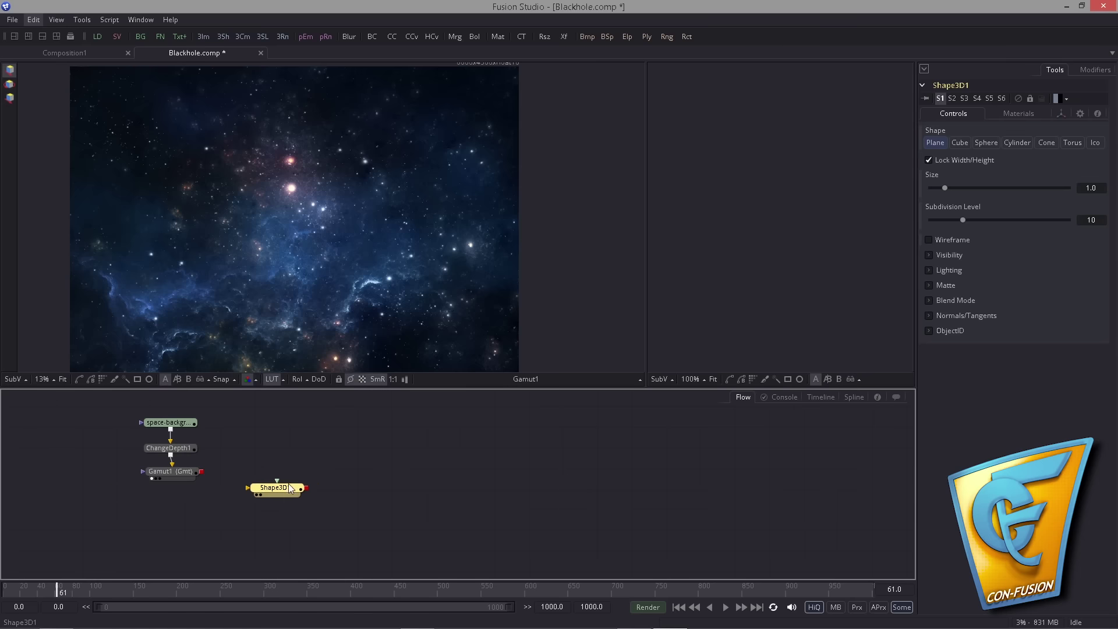
left_click_drag(288, 483, 283, 502)
Add a Displace 3D node and connect the Shape 3D output to it.
left_click(364, 466)
key("ctrl+space")
type("disp")
left_click(770, 129)
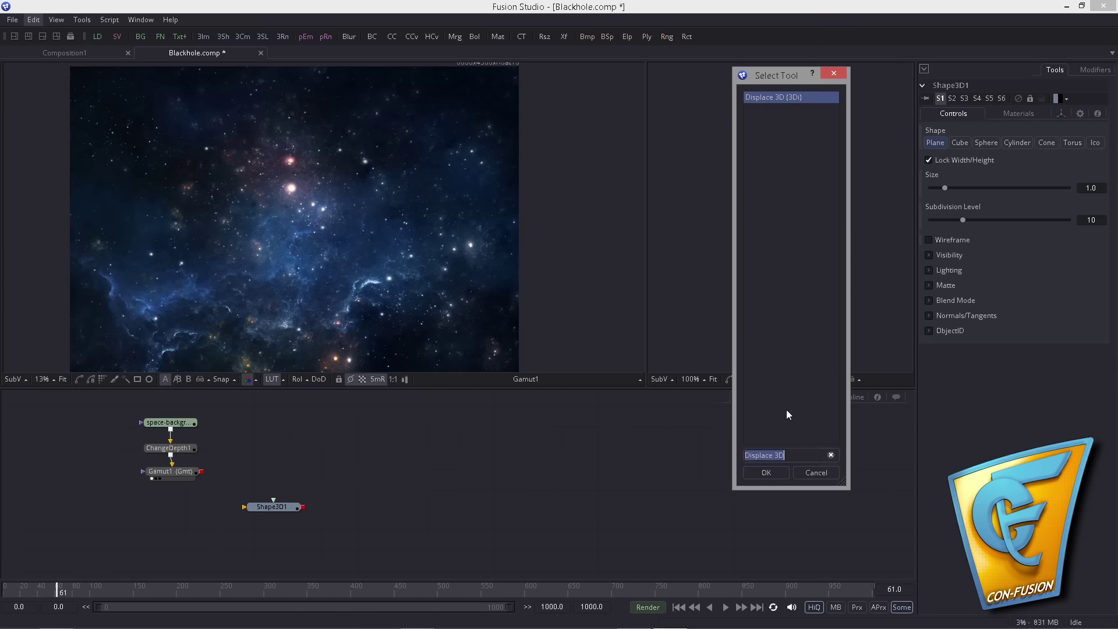
left_click(766, 473)
left_click_drag(344, 475, 294, 527)
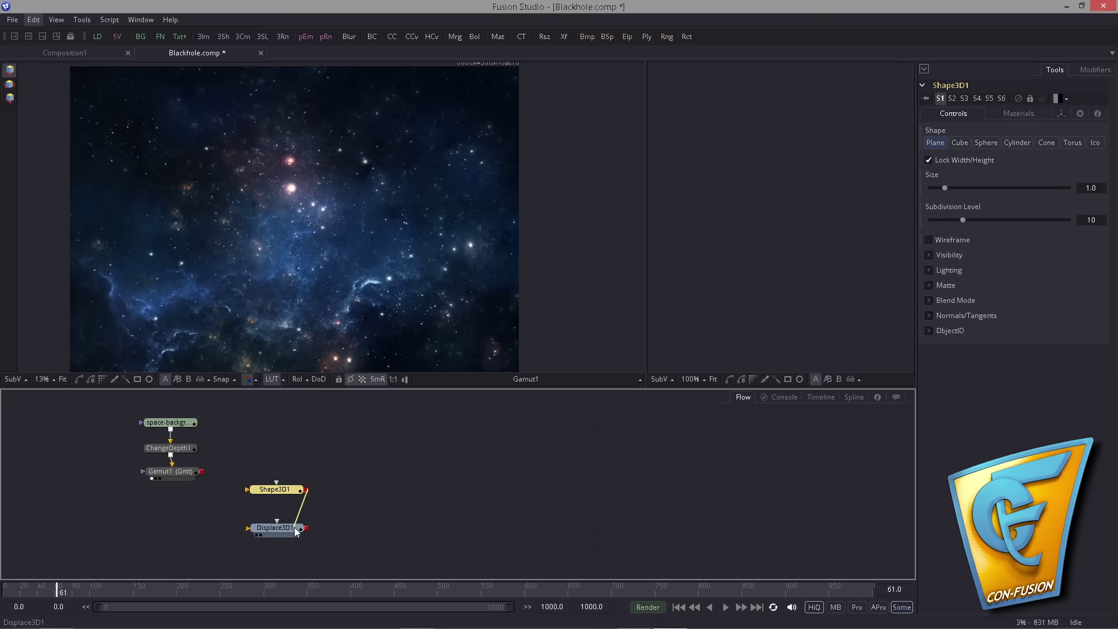
Append a Replace Material 3D node after the Displace 3D node.
left_click(295, 526)
key("ctrl+space")
type("repla")
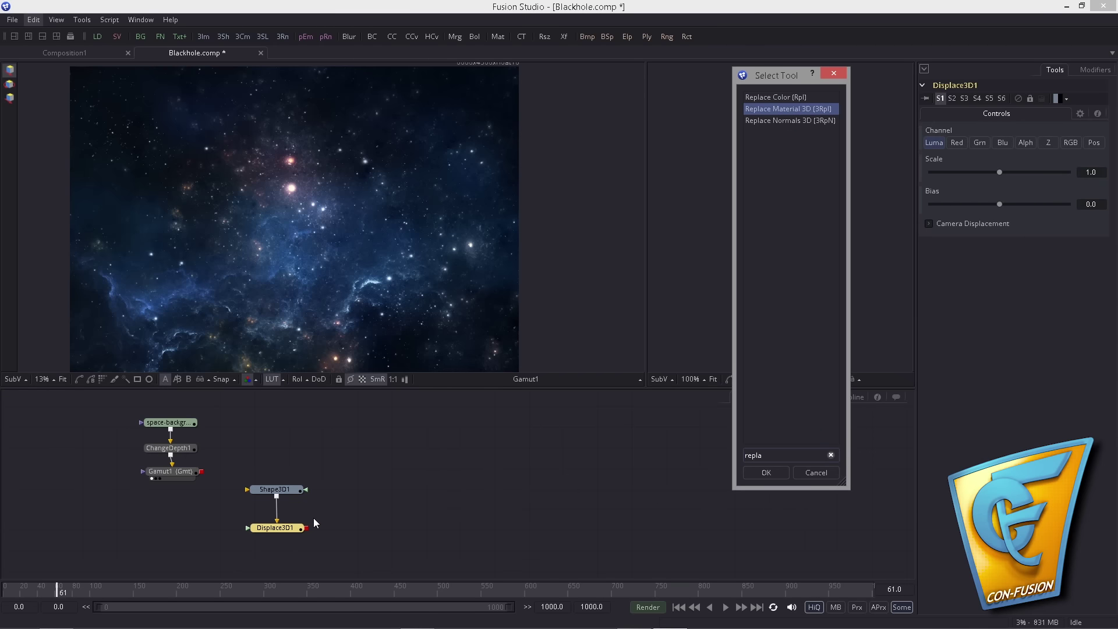
key("Return")
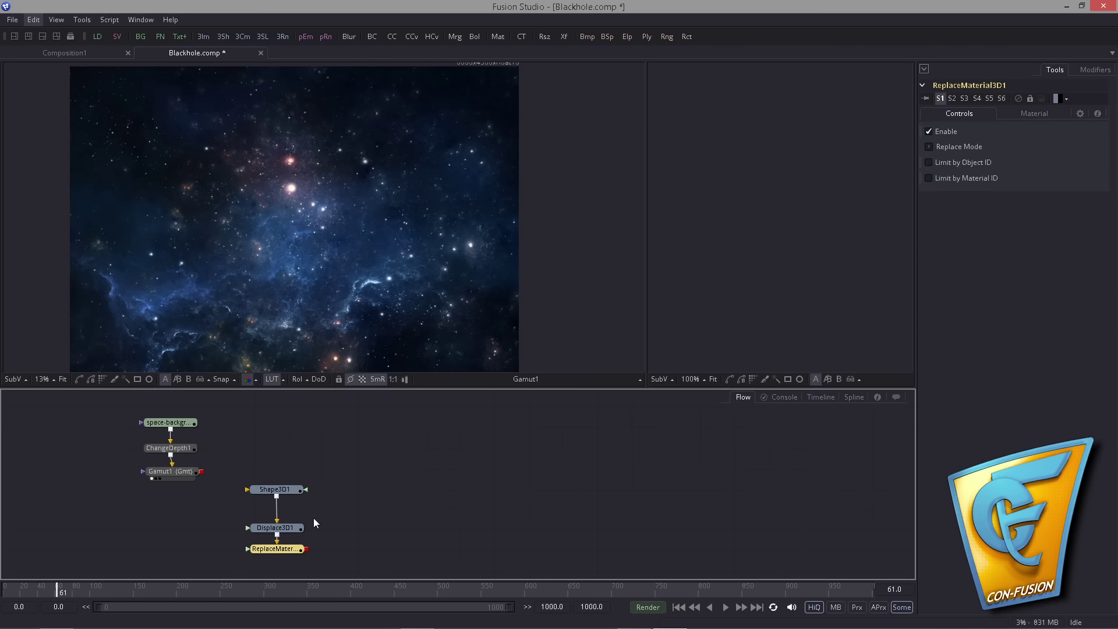
Add a Background node in the free area beside the shape branch.
key("ctrl+space")
type("bg")
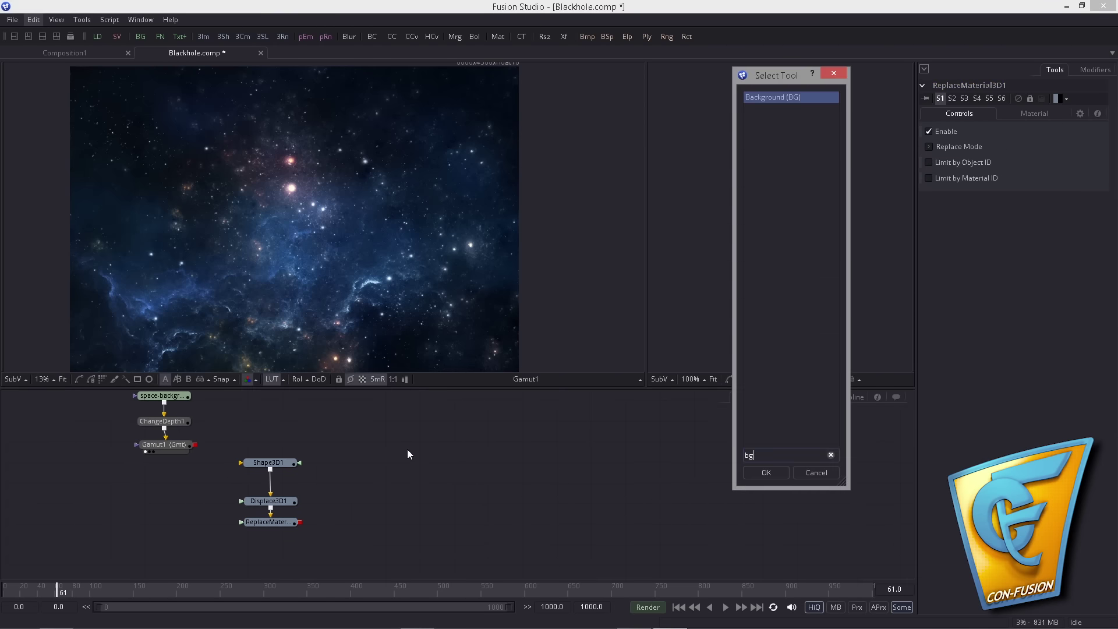
key("Return")
left_click_drag(401, 460, 398, 482)
Set the Background node's image size to 512 by 512 and its depth to float16.
left_click(1021, 163)
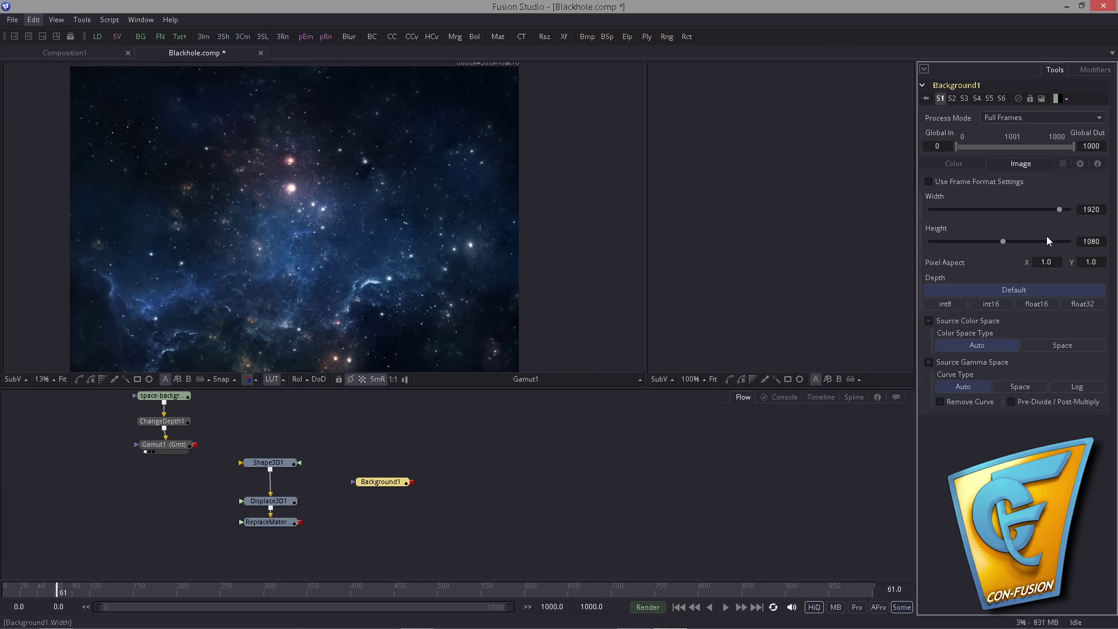
left_click(1091, 210)
type("512")
key("Tab")
type("512")
key("Tab")
left_click(1039, 305)
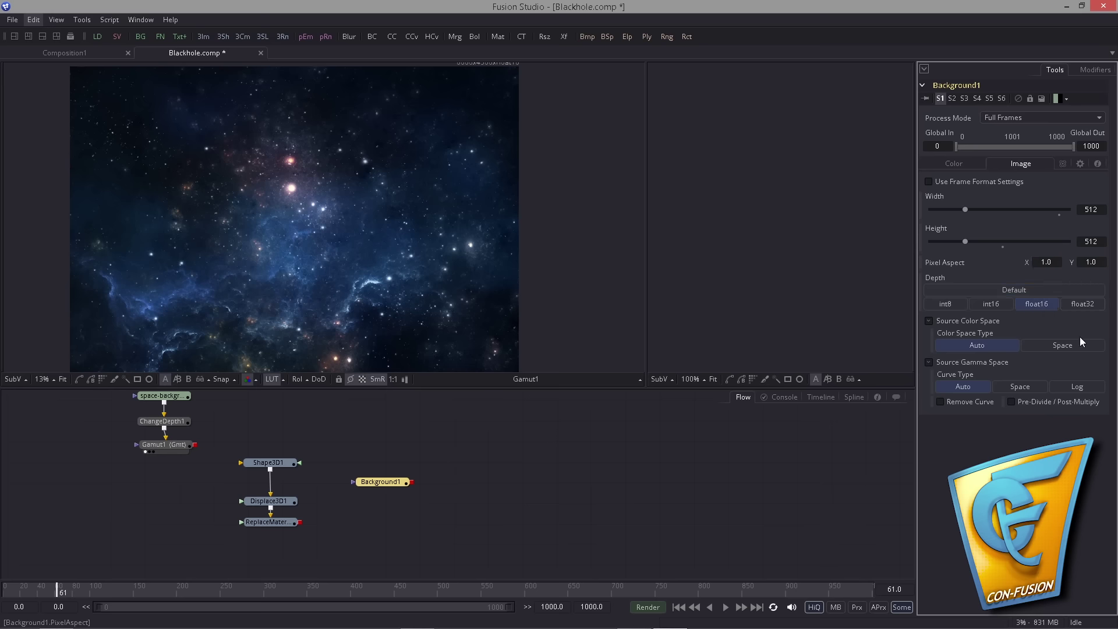
Mask the Background node with an Ellipse node placed above it.
left_click(953, 164)
left_click_drag(385, 481, 401, 471)
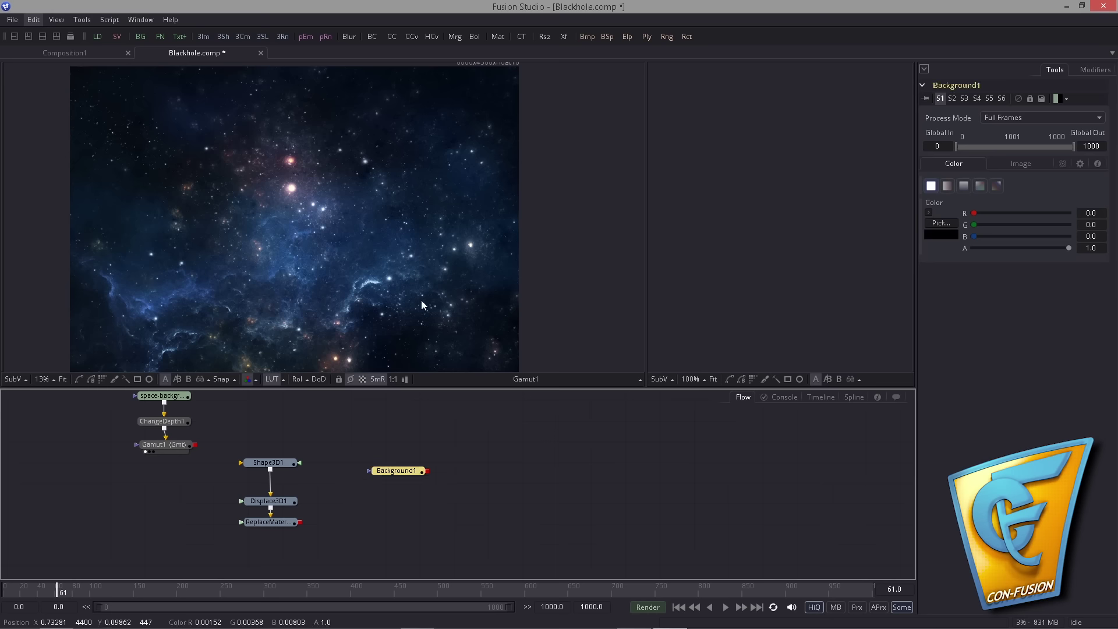
left_click_drag(625, 37, 411, 470)
left_click_drag(403, 455, 460, 446)
left_click(386, 527)
Add a second Shape 3D node and make it a sphere with a radius of 50.
left_click(277, 453)
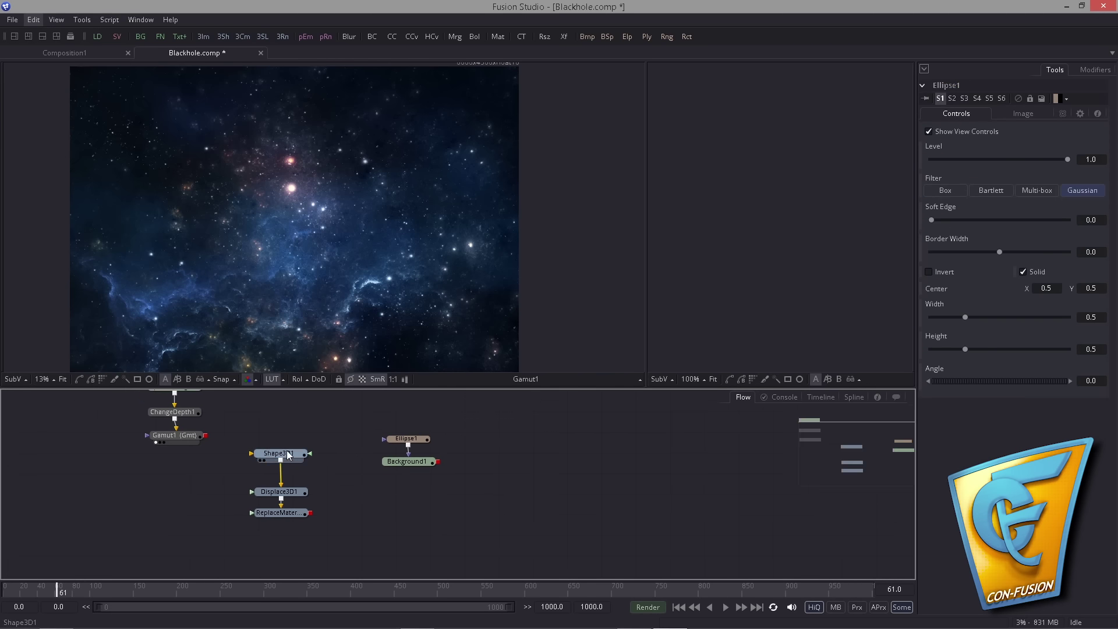
left_click(383, 501)
key("ctrl+space")
type("shape")
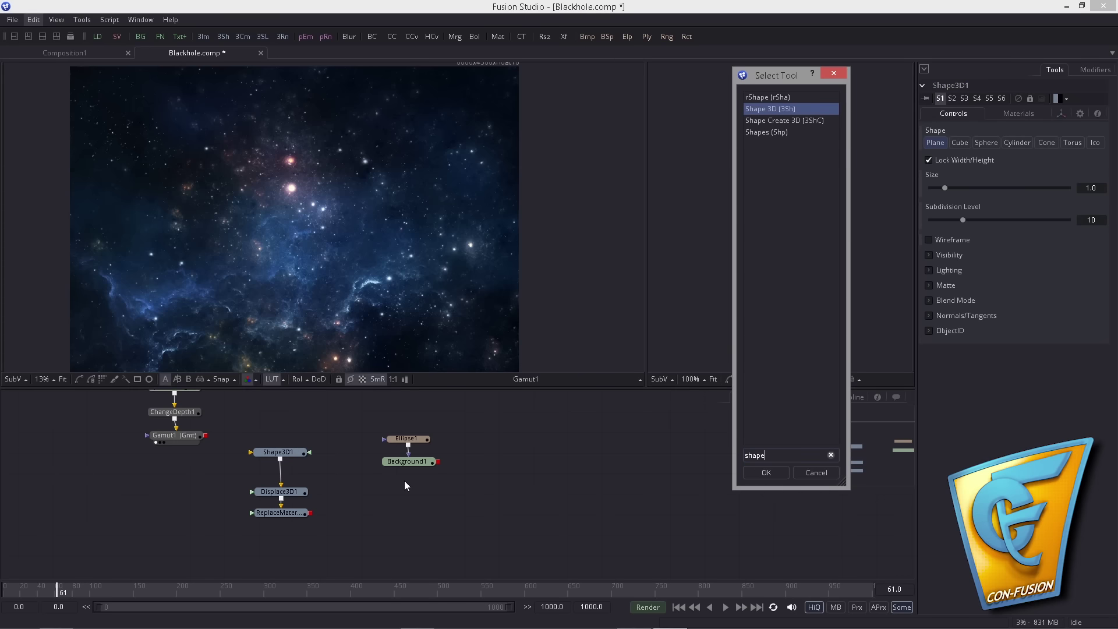
key("Return")
left_click_drag(380, 501, 354, 453)
left_click(986, 142)
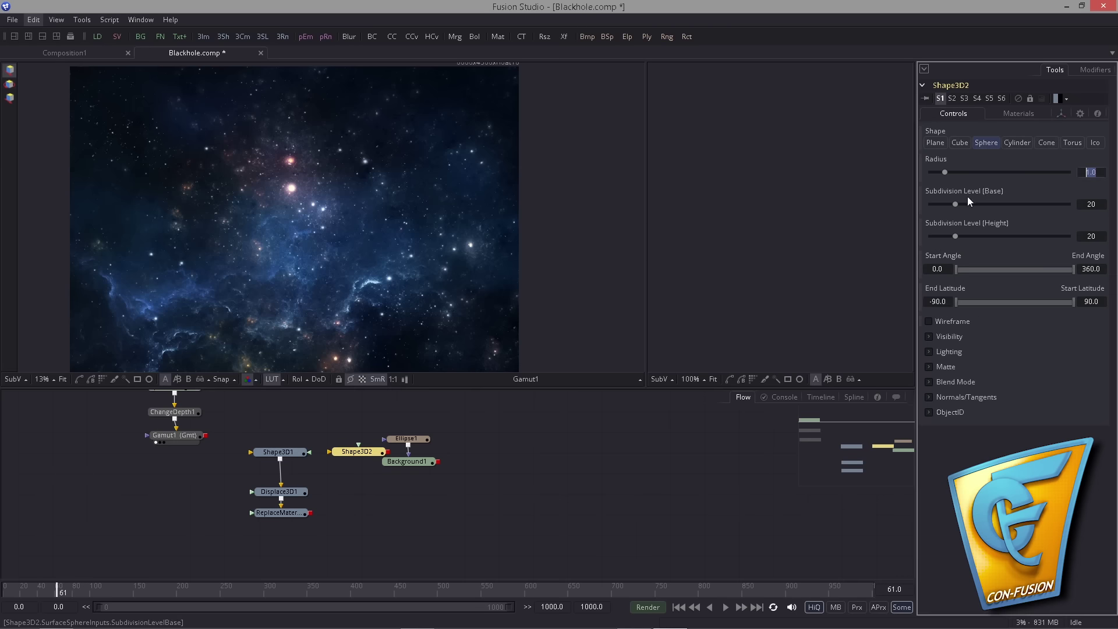
key("Tab")
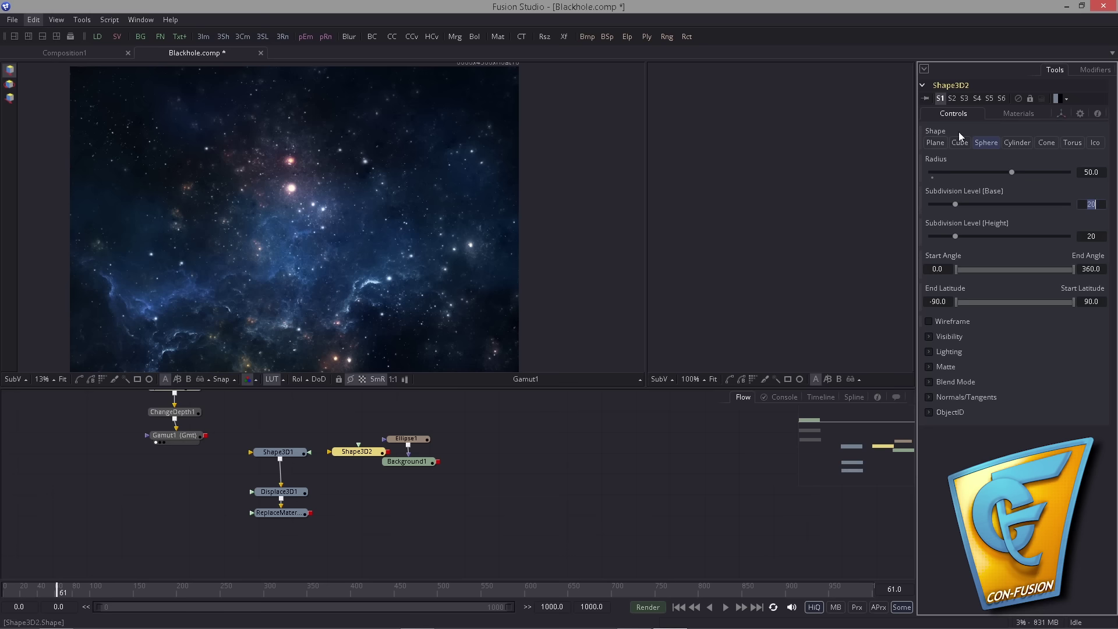
Rename the sphere shape node as Universe.
key("F2")
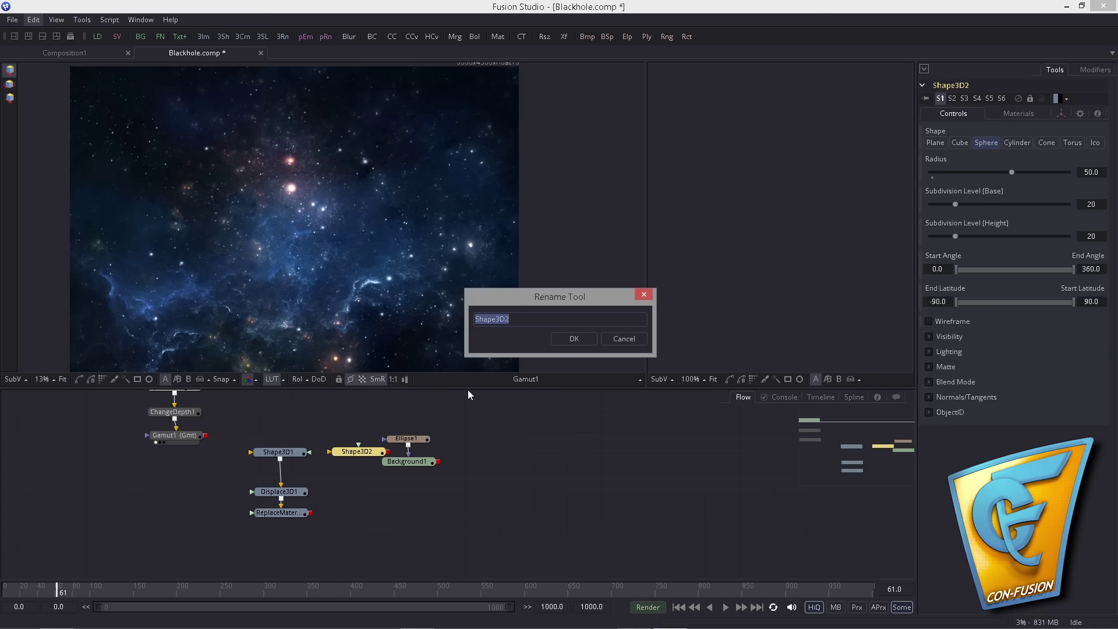
type("Universe")
key("Return")
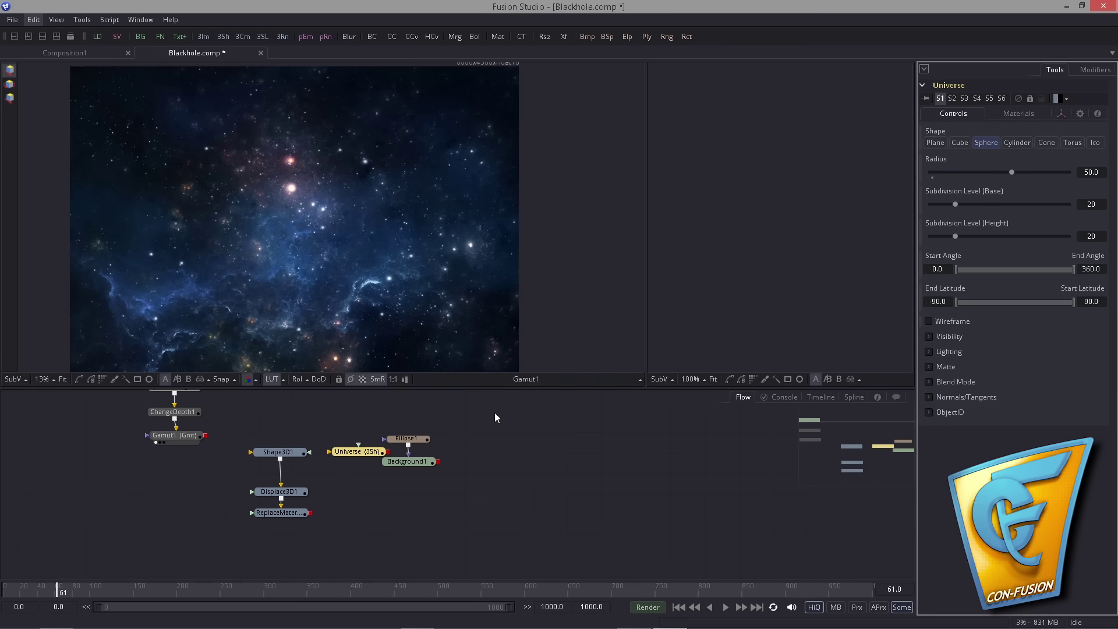
Move the Background node away from the sphere node and rename the plane shape node as Blackhole.
left_click_drag(408, 462, 433, 442)
left_click(291, 452)
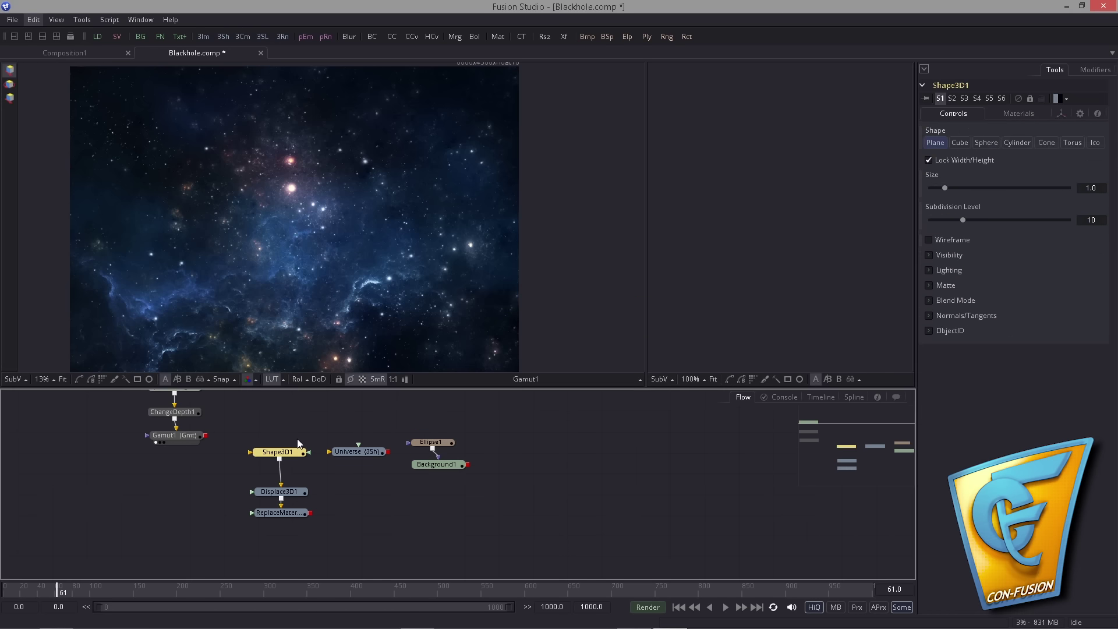
key("F2")
type("Blackhole")
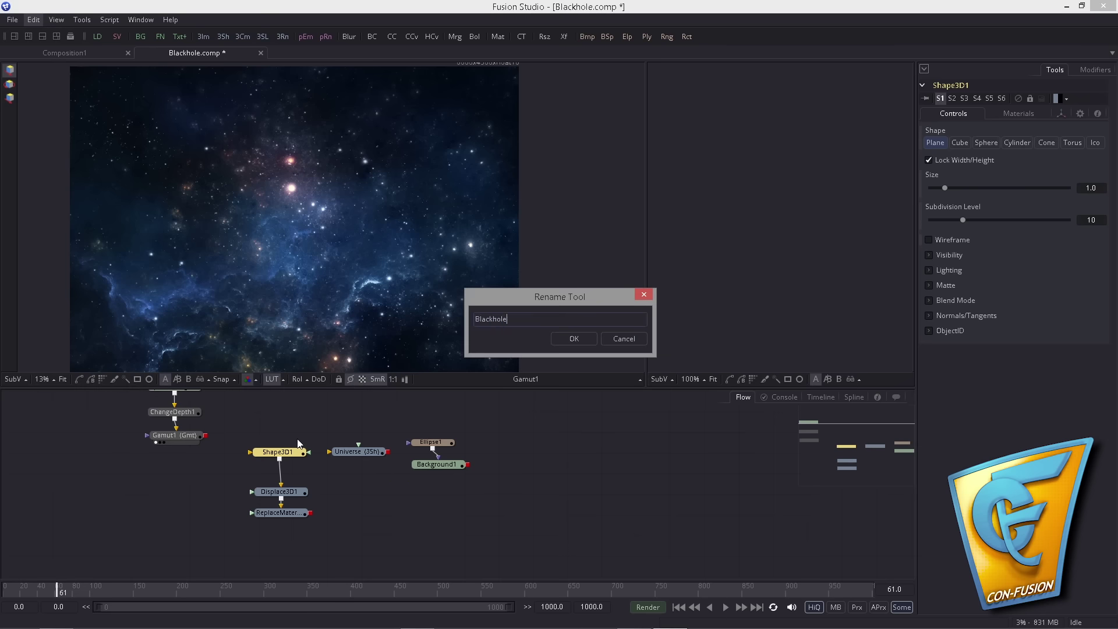
key("Return")
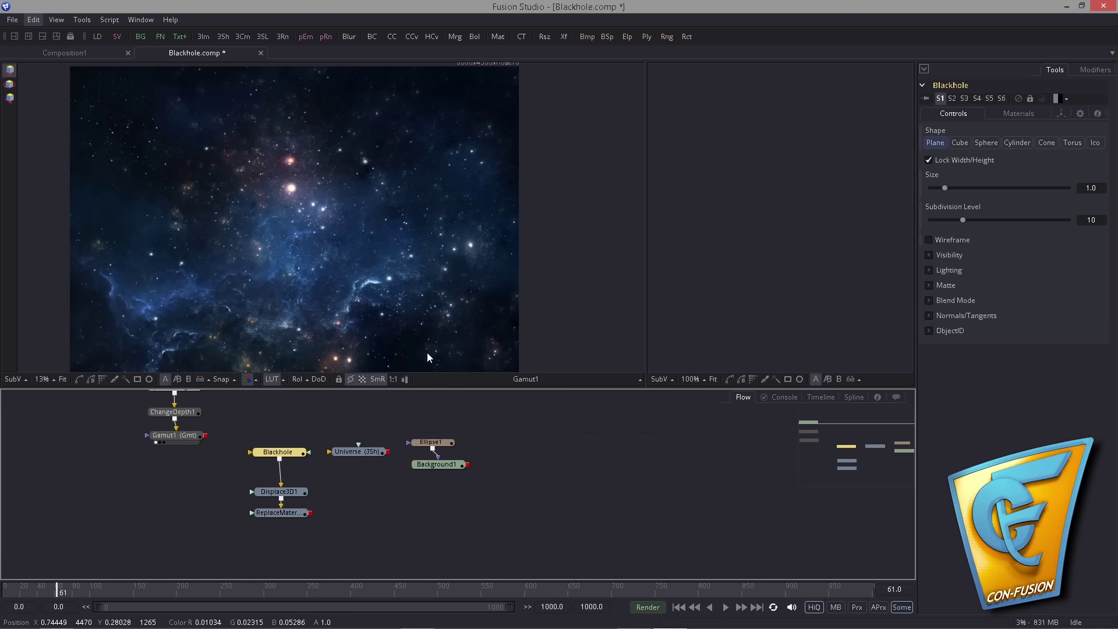
Combine the Replace Material and Universe outputs in a Merge 3D node, routing the Universe connection through a pipe router.
left_click(434, 465)
left_click_drag(340, 414, 283, 598)
left_click_drag(337, 508, 359, 437)
left_click_drag(393, 389, 389, 330)
left_click_drag(391, 405, 396, 546)
left_click(369, 488, "alt")
Show the Merge 3D scene in the large viewer and examine the plane inside the sphere.
key("1")
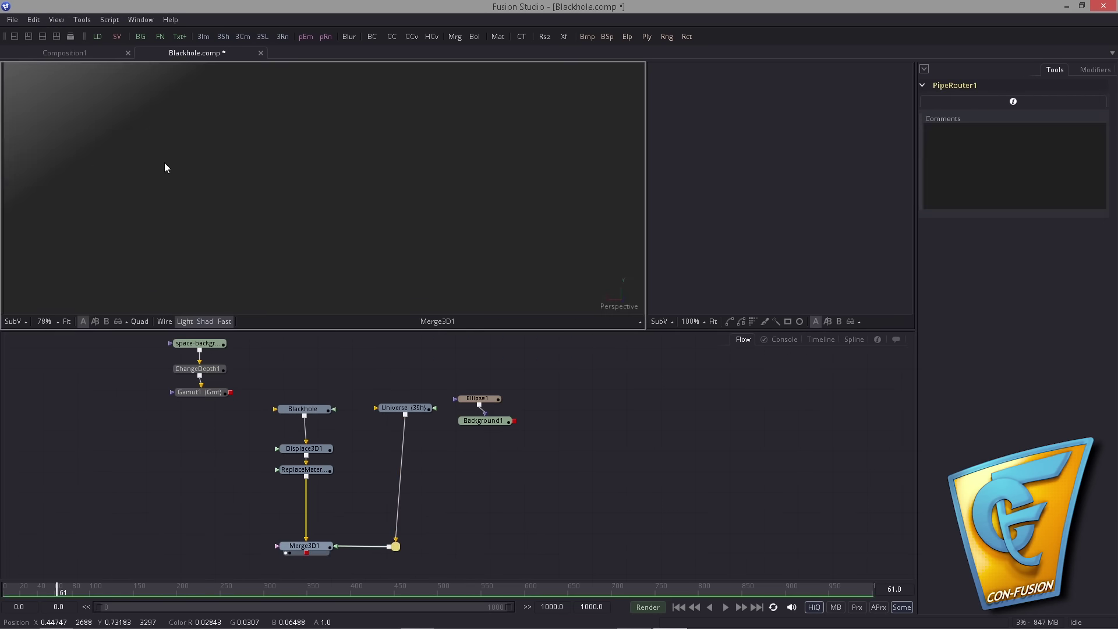
left_click_drag(338, 233, 419, 260)
left_click_drag(350, 210, 449, 225)
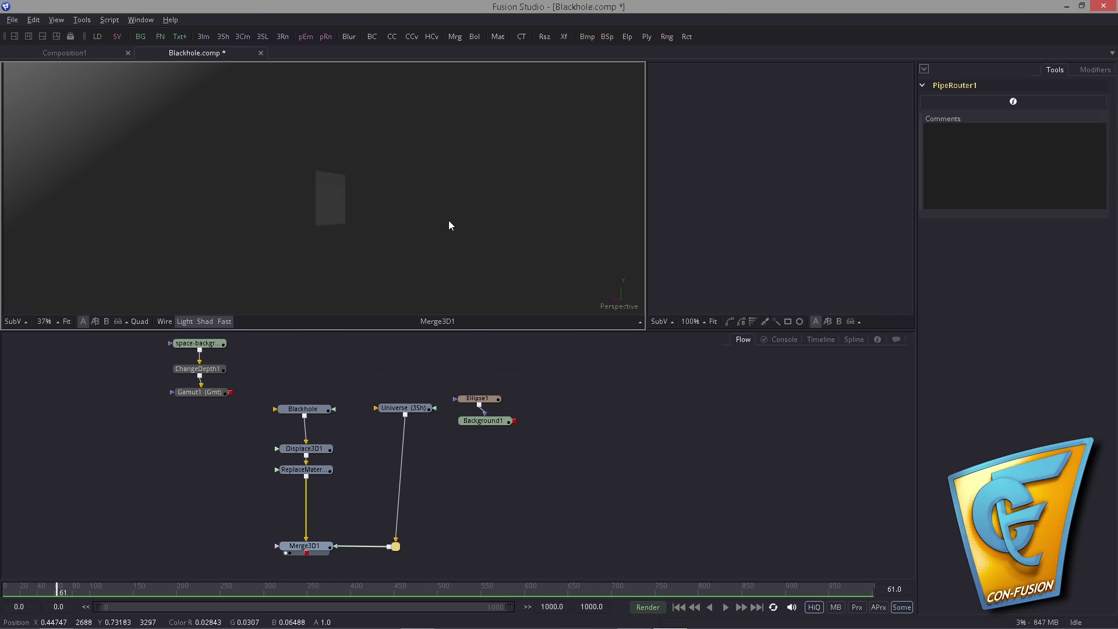
left_click_drag(370, 229, 516, 268)
left_click_drag(405, 238, 382, 218)
Align the Universe node and its pipe router vertically so the connection runs straight.
left_click_drag(407, 409, 392, 411)
left_click_drag(396, 546, 391, 546)
left_click(391, 410)
Add a SphereMap node to the empty area of the flow below the space background image chain.
left_click_drag(212, 466, 263, 481)
left_click(231, 456)
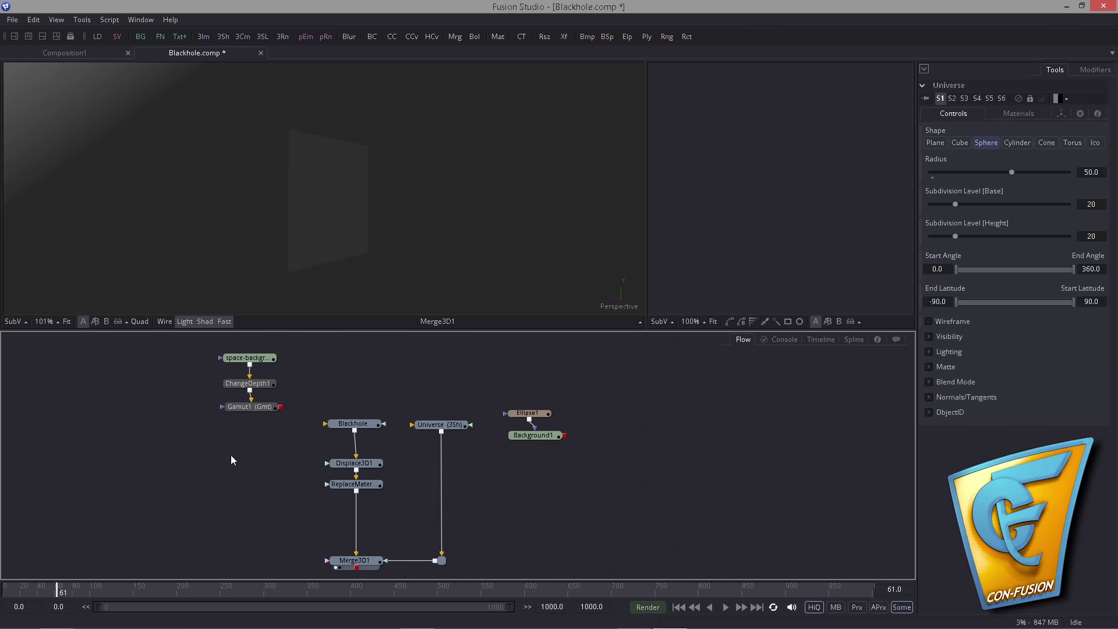
key("ctrl+space")
type("speh")
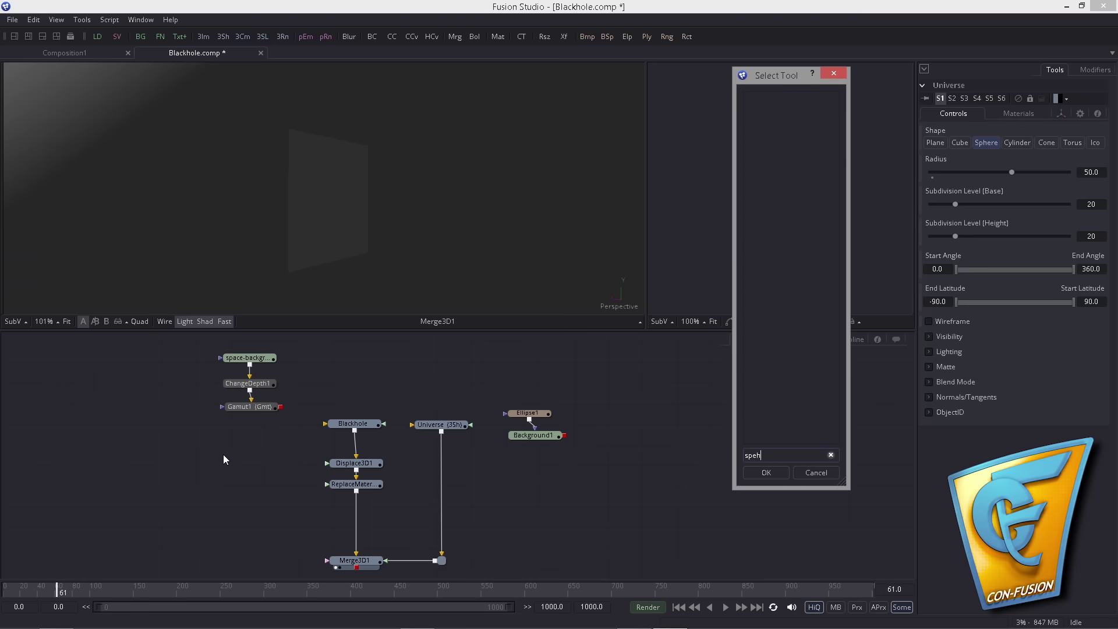
key("BackSpace")
key("BackSpace")
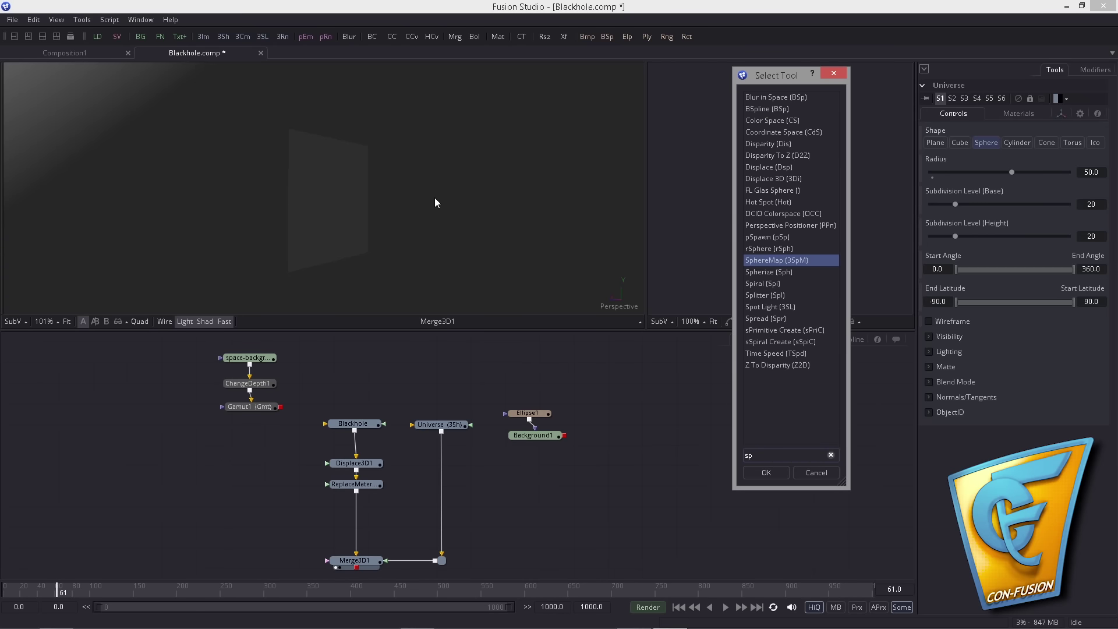
key("BackSpace")
type("s")
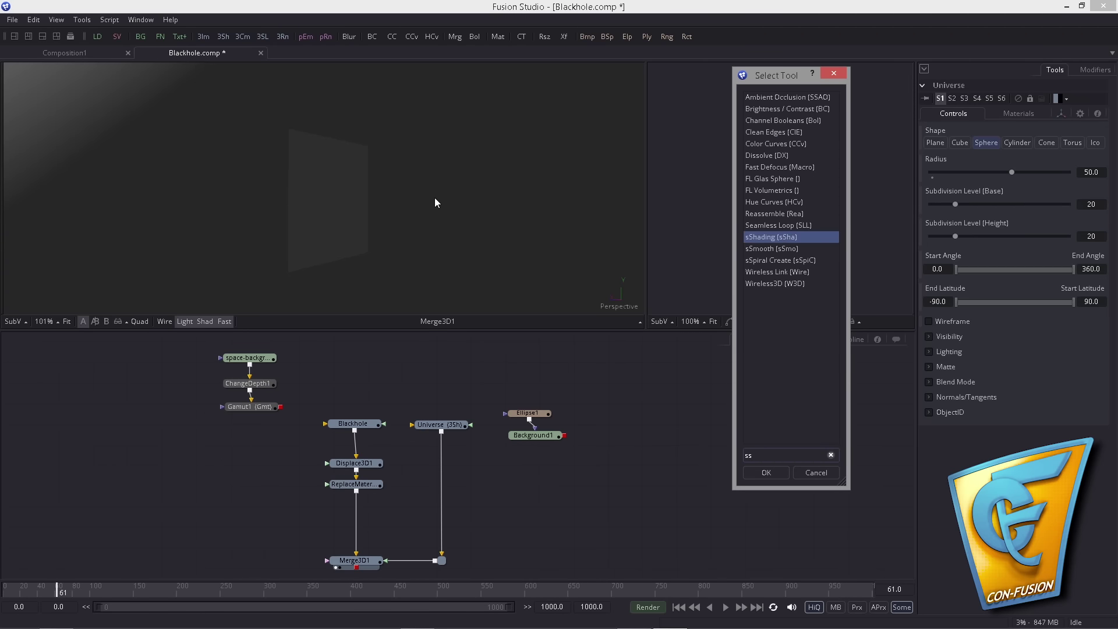
key("BackSpace")
type("p")
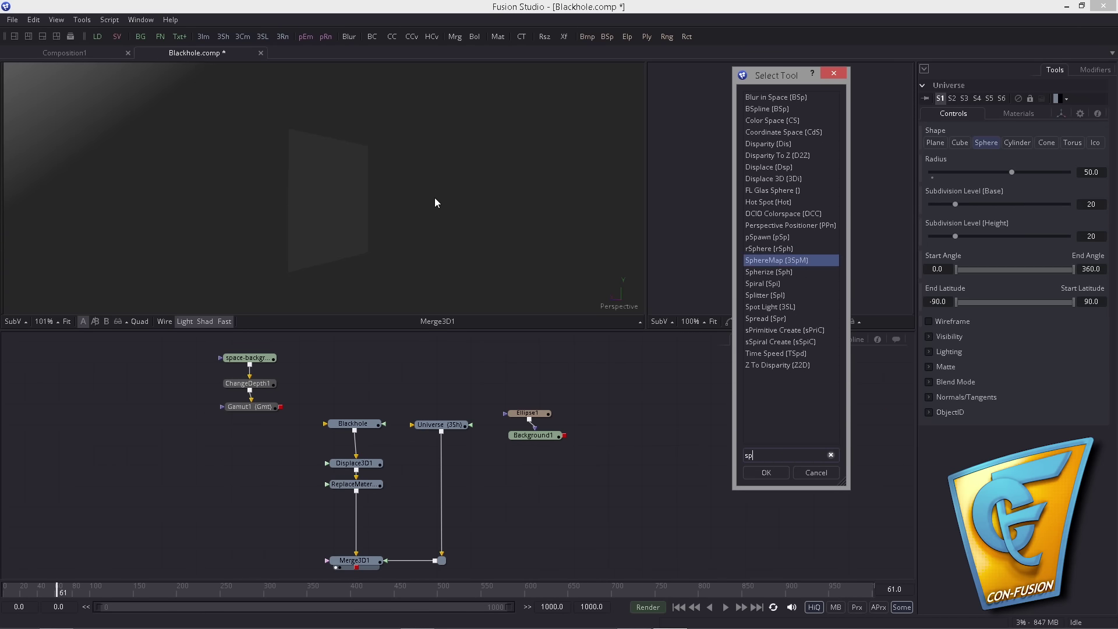
type("he")
key("Return")
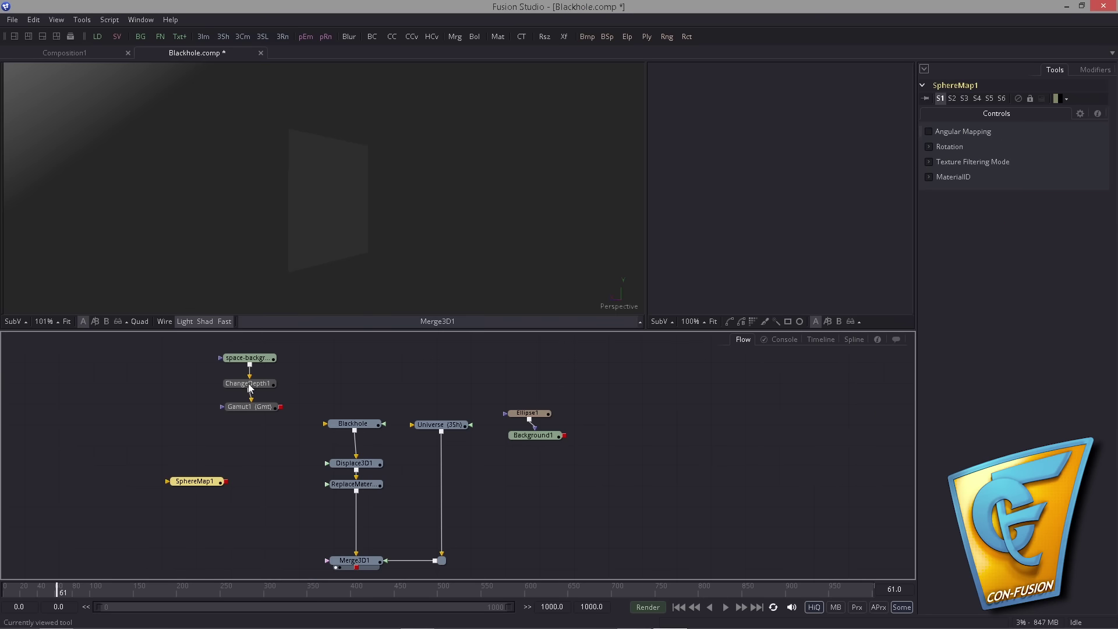
Connect the Gamut output to the SphereMap node placed directly beneath it.
left_click(258, 453)
left_click_drag(281, 407, 284, 445)
left_click(240, 504)
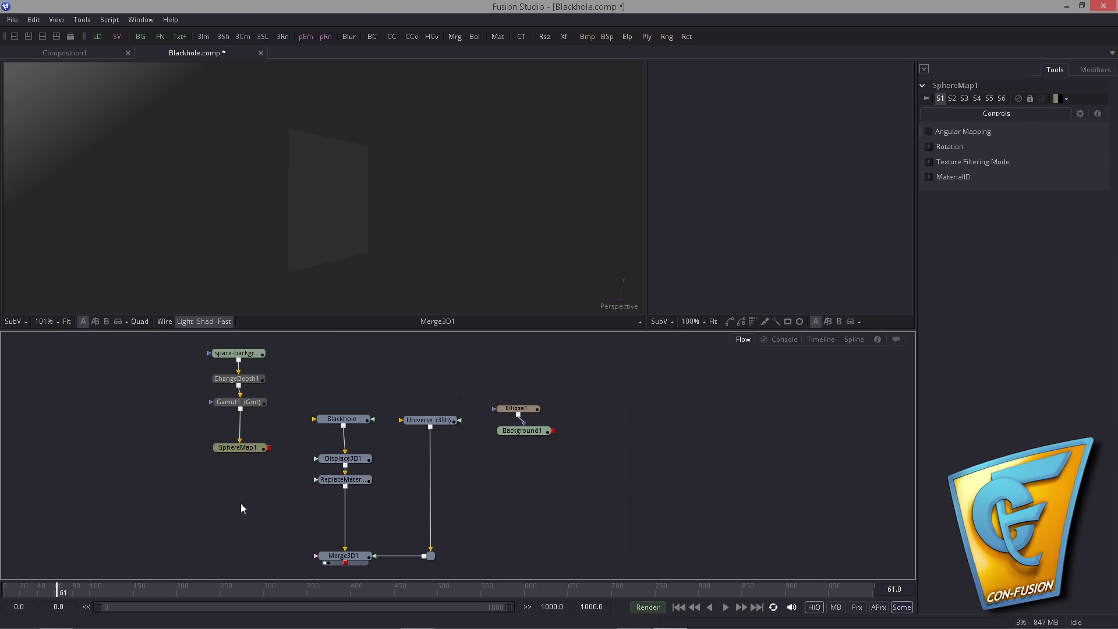
Add a Blinn material node below the SphereMap and chain a Reflect node after it.
key("shift+space")
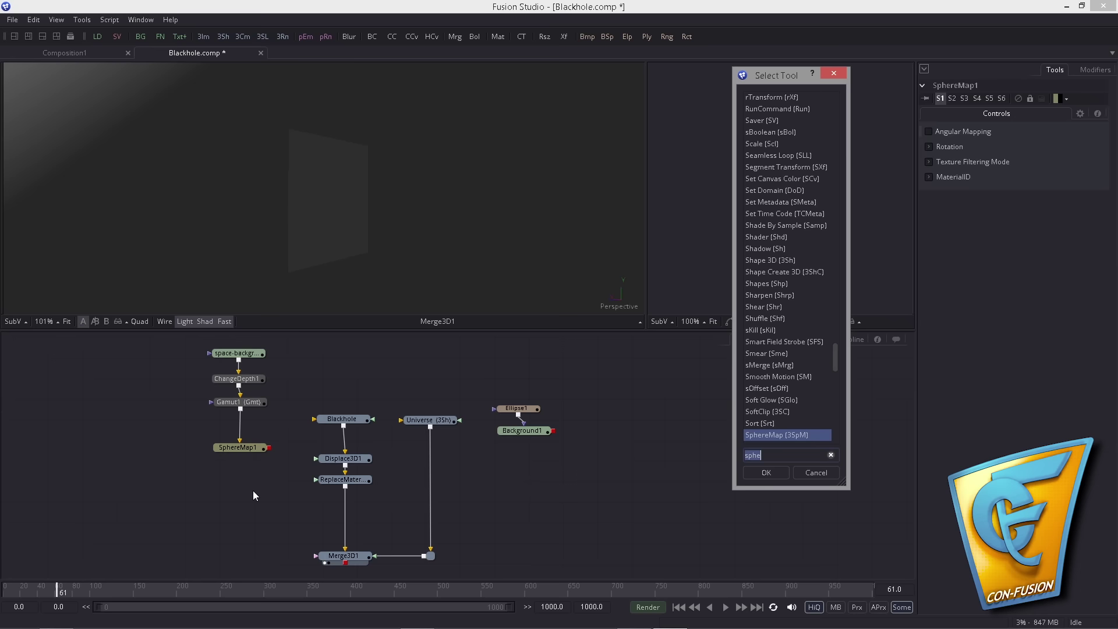
type("blin")
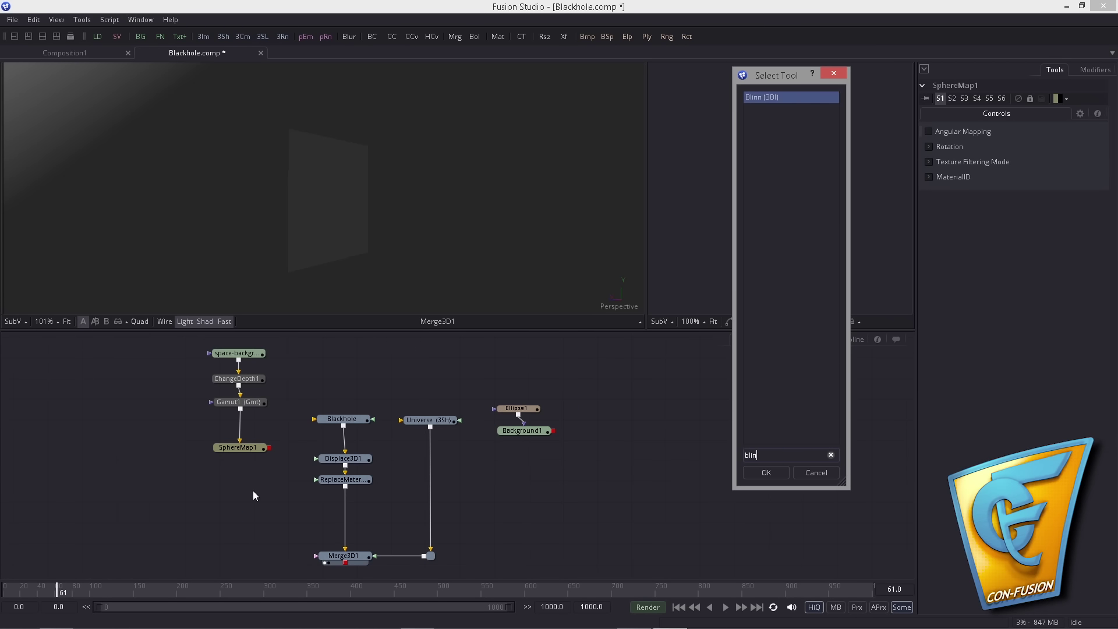
key("Return")
key("shift+space")
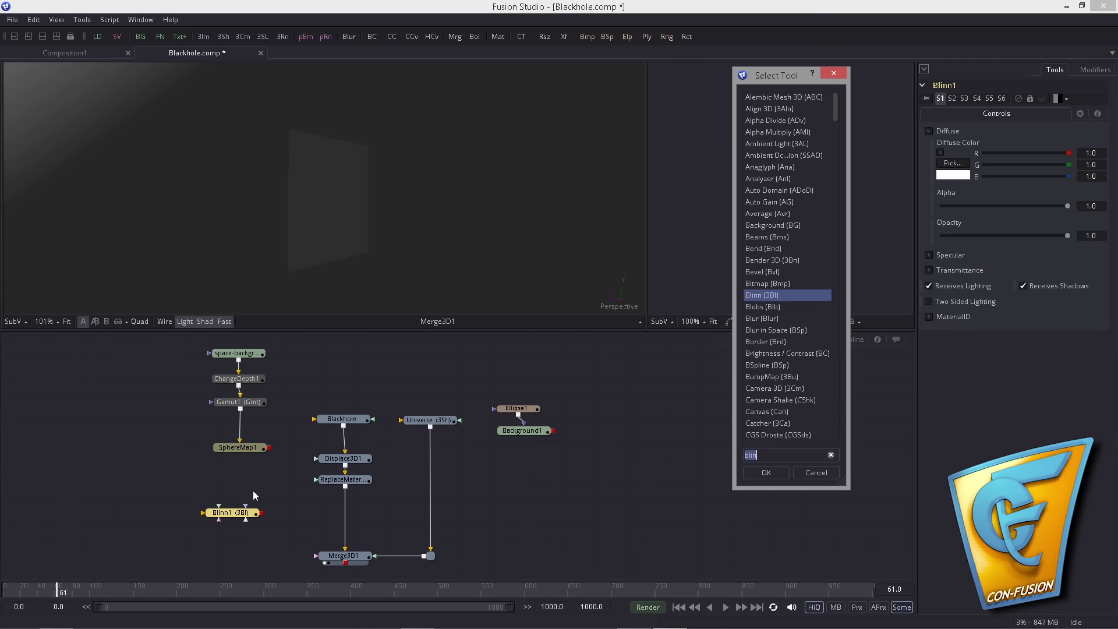
type("refl")
key("Return")
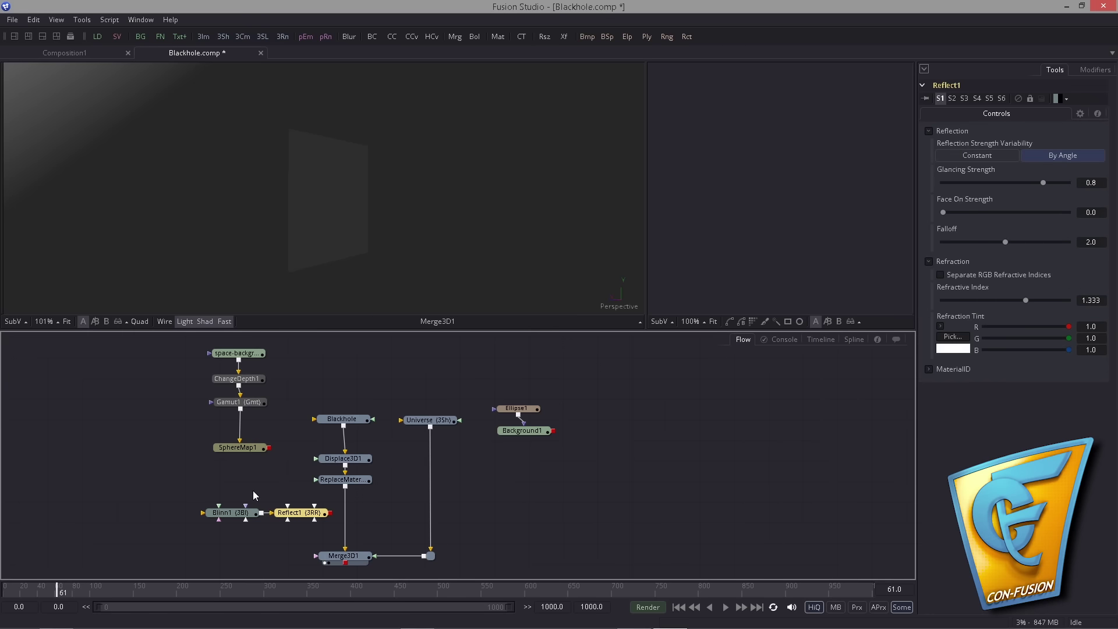
Connect the Reflect output to the material input of the Replace Material node.
left_click_drag(288, 466, 339, 498)
left_click_drag(336, 495, 362, 492)
left_click(307, 502)
Tidy the flow by repositioning the space image chain with its SphereMap and moving the Ellipse and Background pair down beside the Universe node.
left_click_drag(236, 409, 254, 456)
left_click_drag(212, 363, 323, 497)
left_click_drag(305, 474, 296, 475)
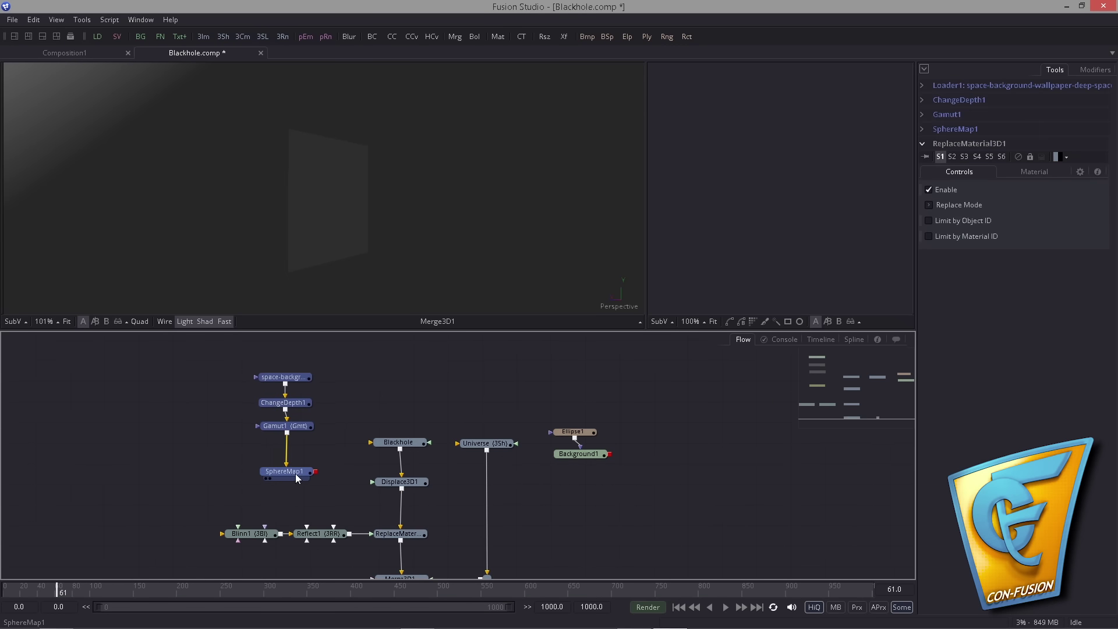
left_click(298, 476)
scroll(361, 425, "down", 2)
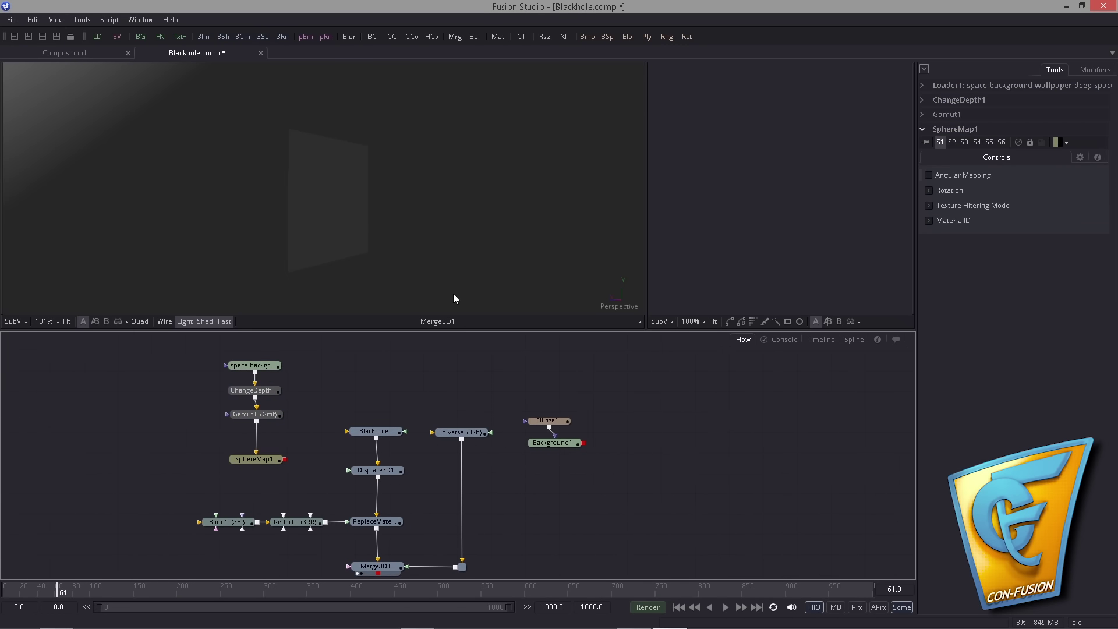
left_click_drag(527, 404, 572, 454)
left_click_drag(560, 442, 550, 469)
left_click(504, 452)
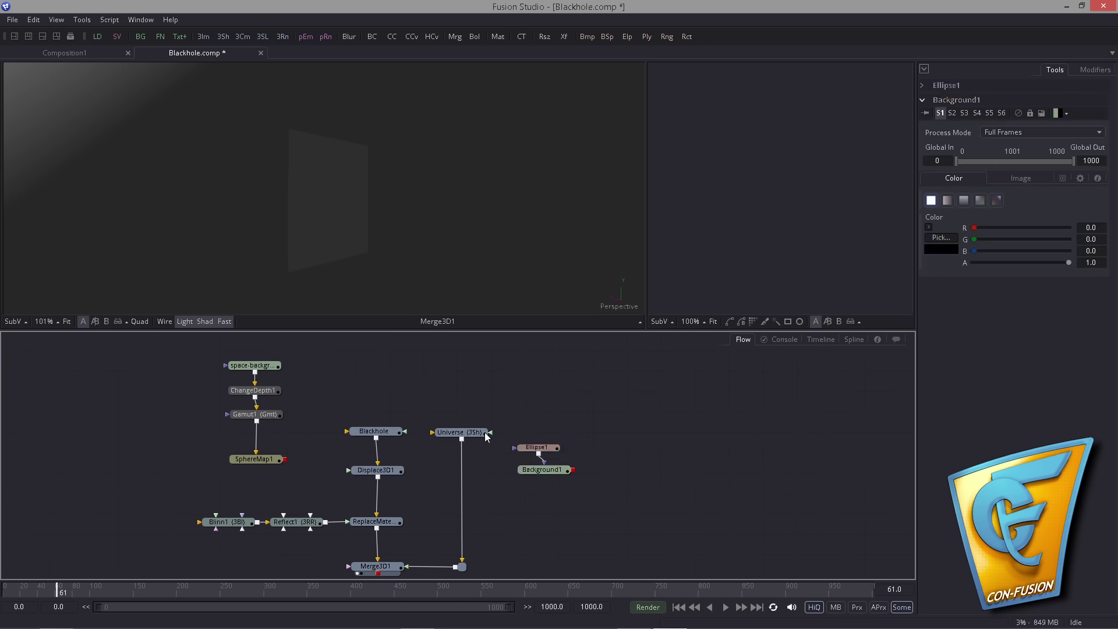
Try the Sphere shape on the Blackhole node and switch it back to Plane.
left_click(299, 192)
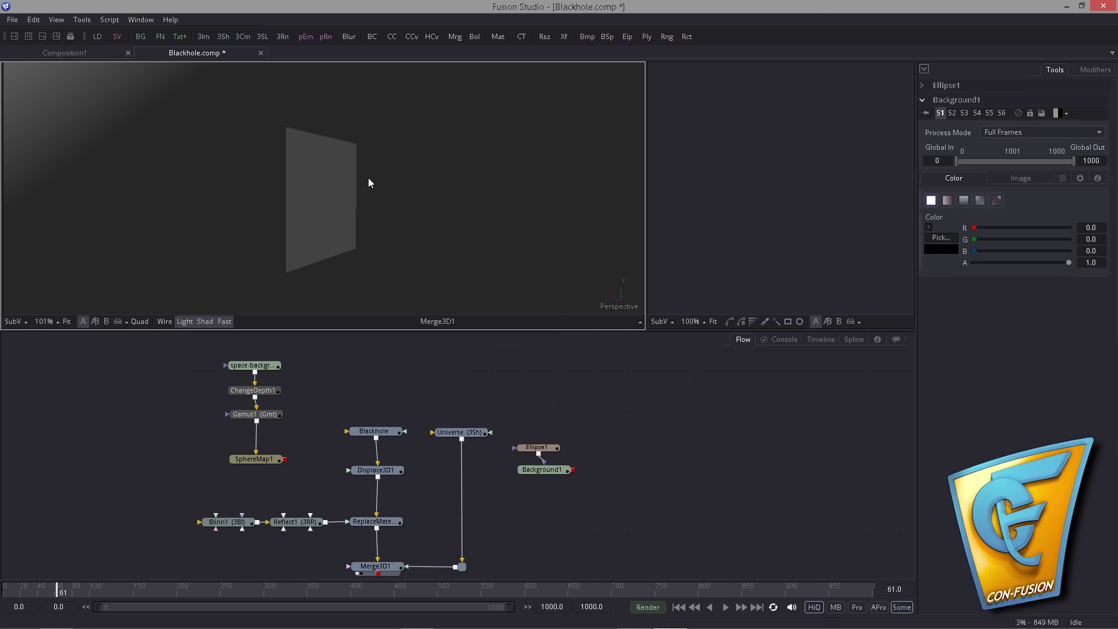
mouse_move(333, 196)
left_mouse_down()
mouse_move(314, 194)
mouse_move(344, 206)
left_mouse_up()
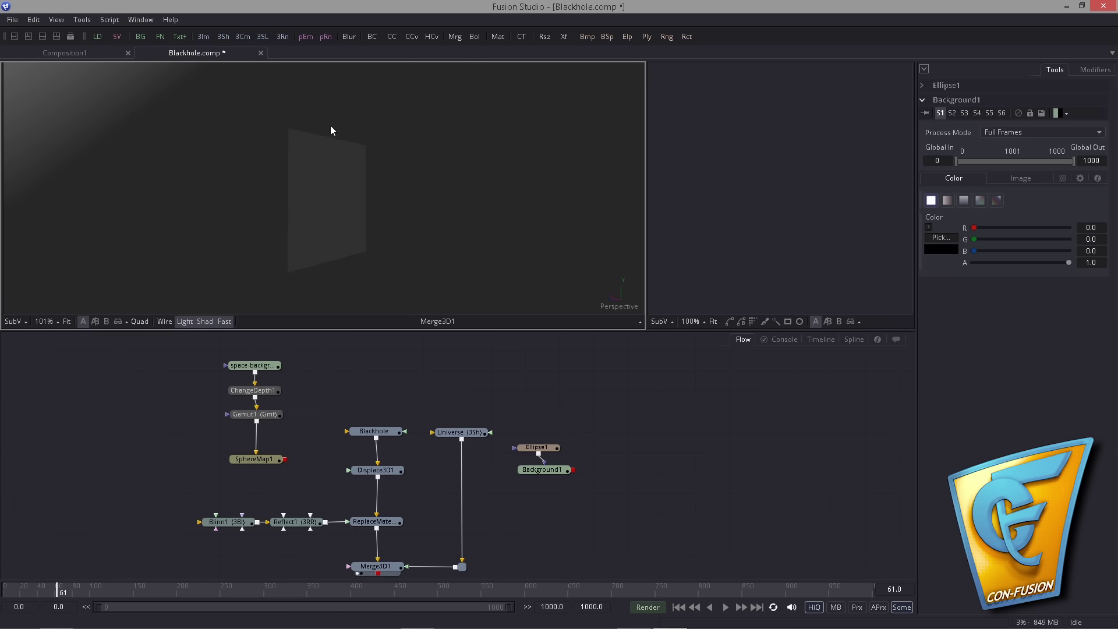
left_click_drag(352, 431, 349, 433)
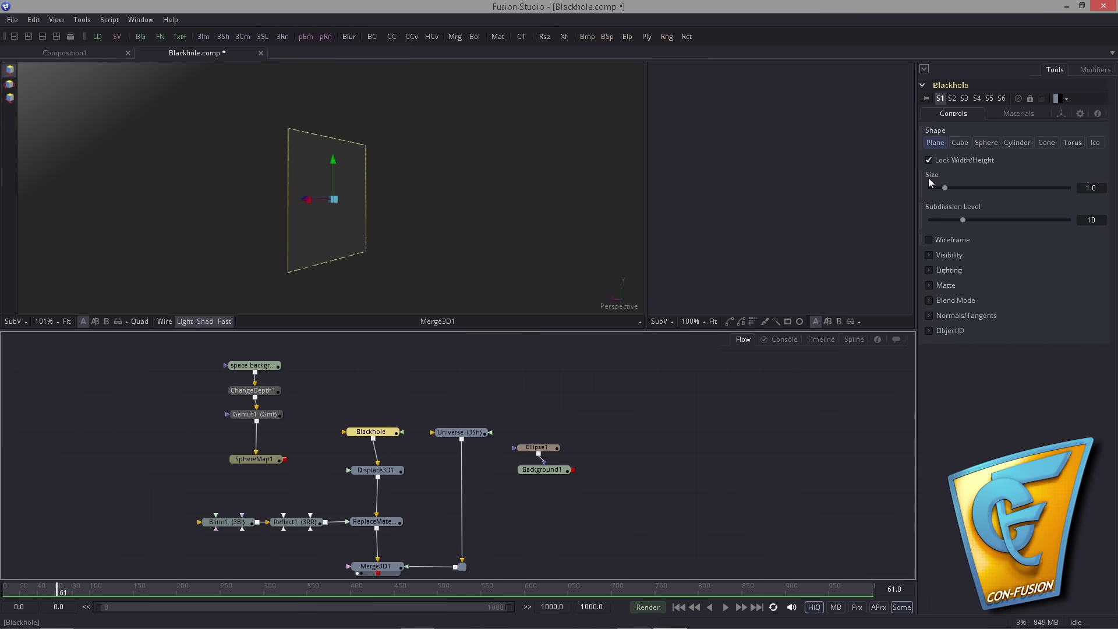
left_click(987, 143)
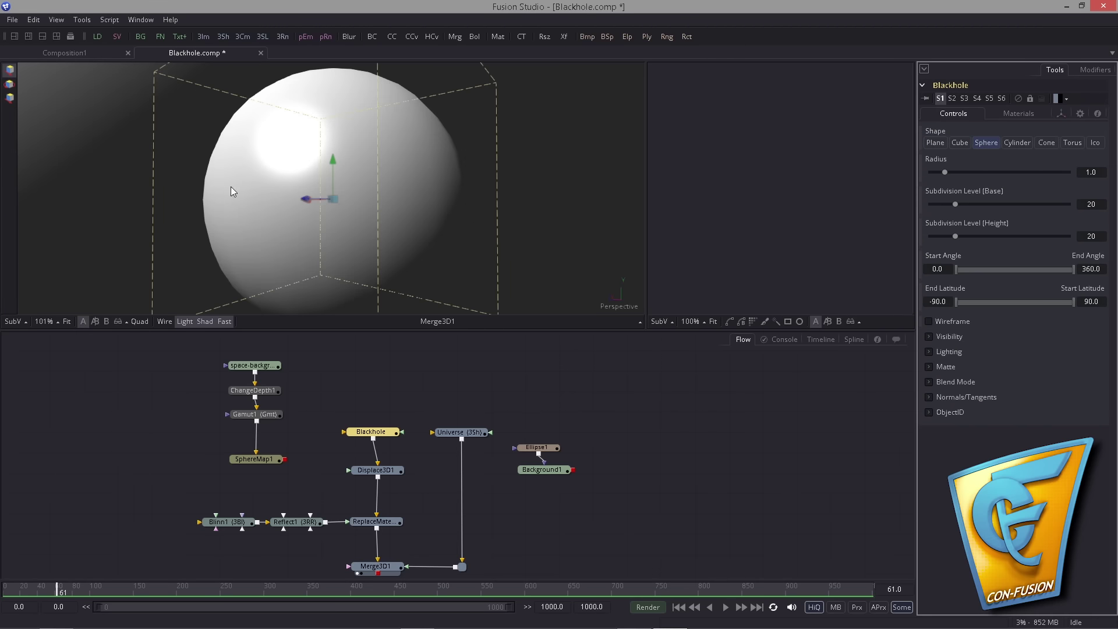
left_click(936, 144)
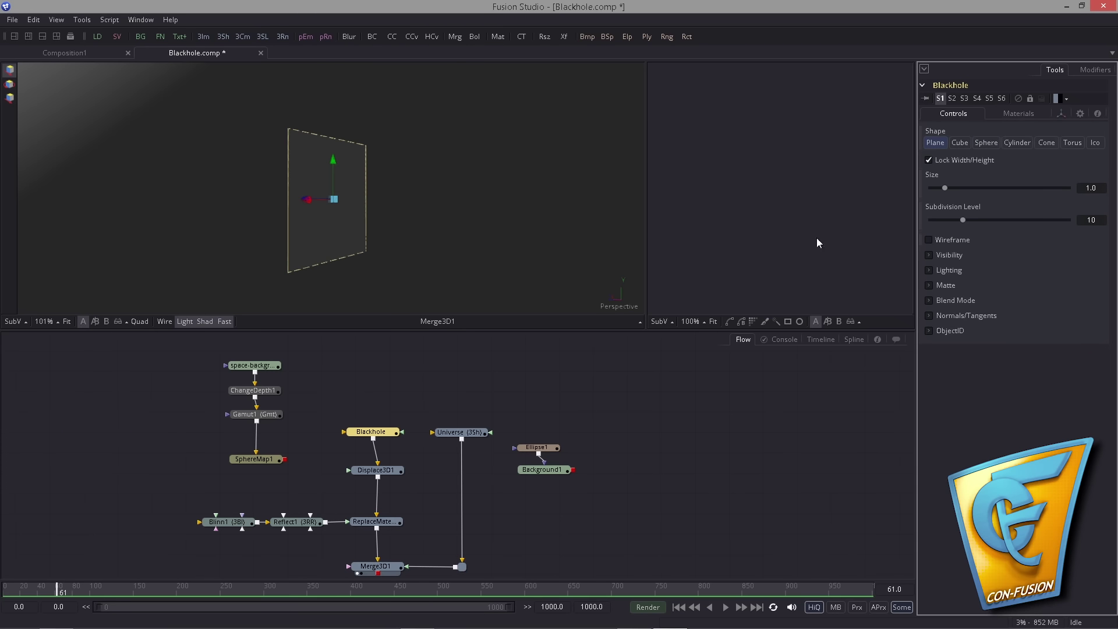
Line up the SphereMap under the Gamut node and connect the Background output to the Displace 3D node.
left_click_drag(386, 411, 404, 354)
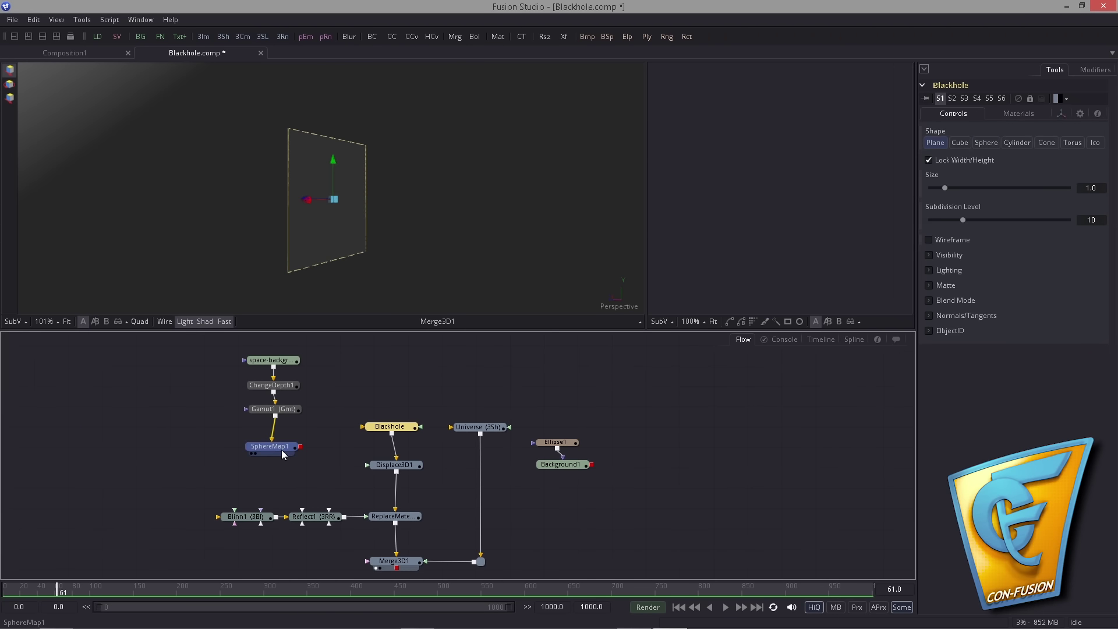
left_click_drag(283, 455, 287, 457)
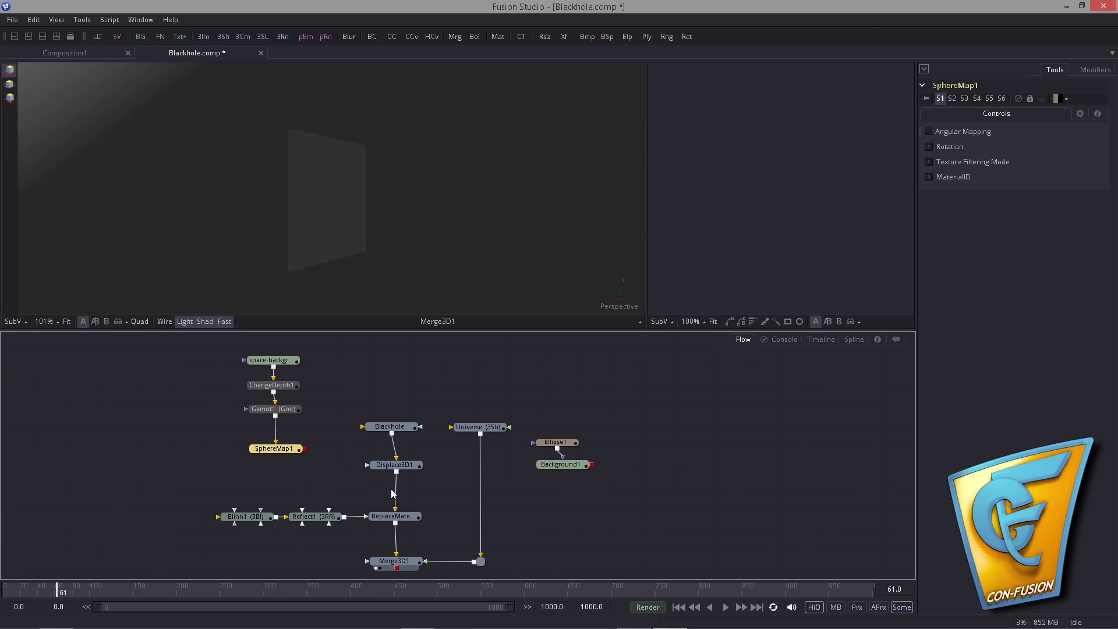
left_click_drag(591, 465, 408, 466)
left_click(394, 465)
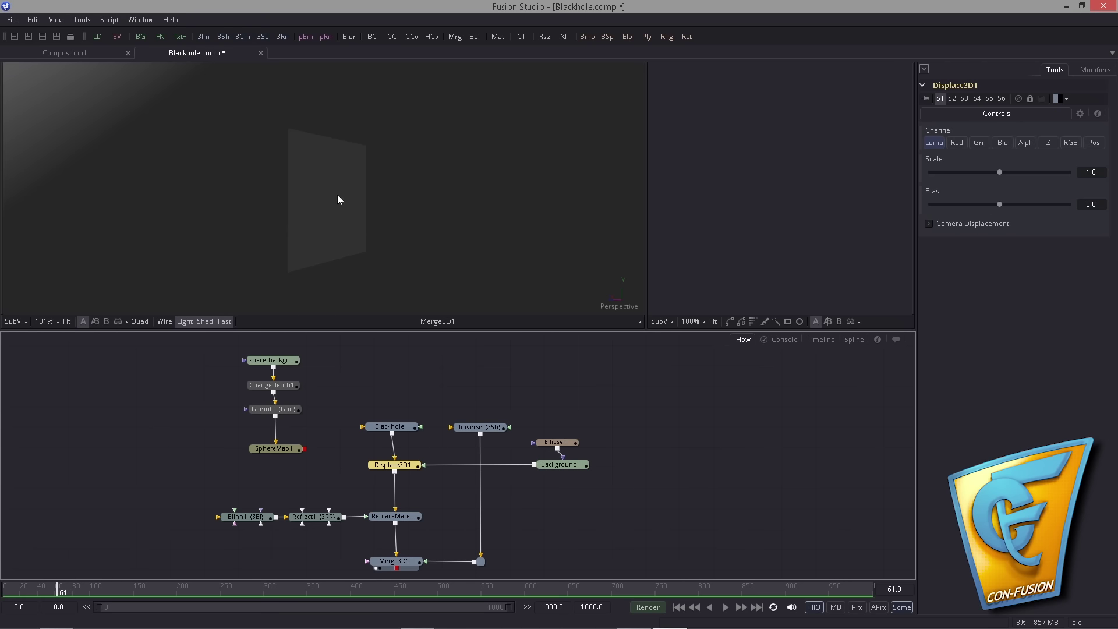
Show the Background node in the small viewer and Displace 3D in the large viewer, straightening the Ellipse above the Background.
left_click_drag(564, 447, 760, 178)
left_click_drag(569, 436, 561, 436)
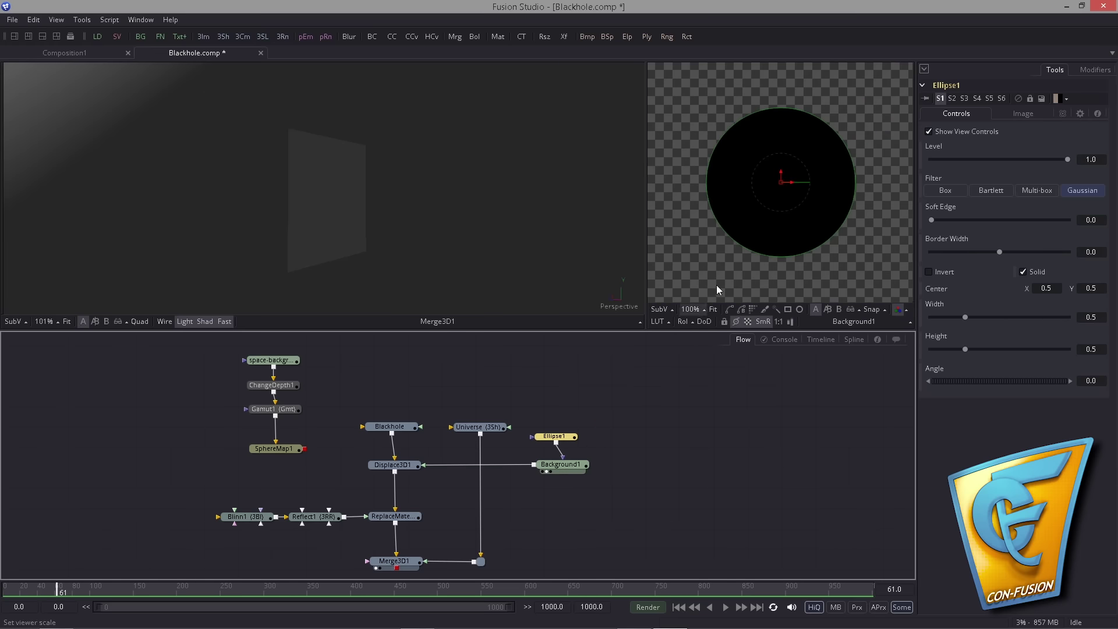
mouse_move(755, 258)
left_mouse_down()
mouse_move(762, 250)
mouse_move(749, 249)
left_mouse_up()
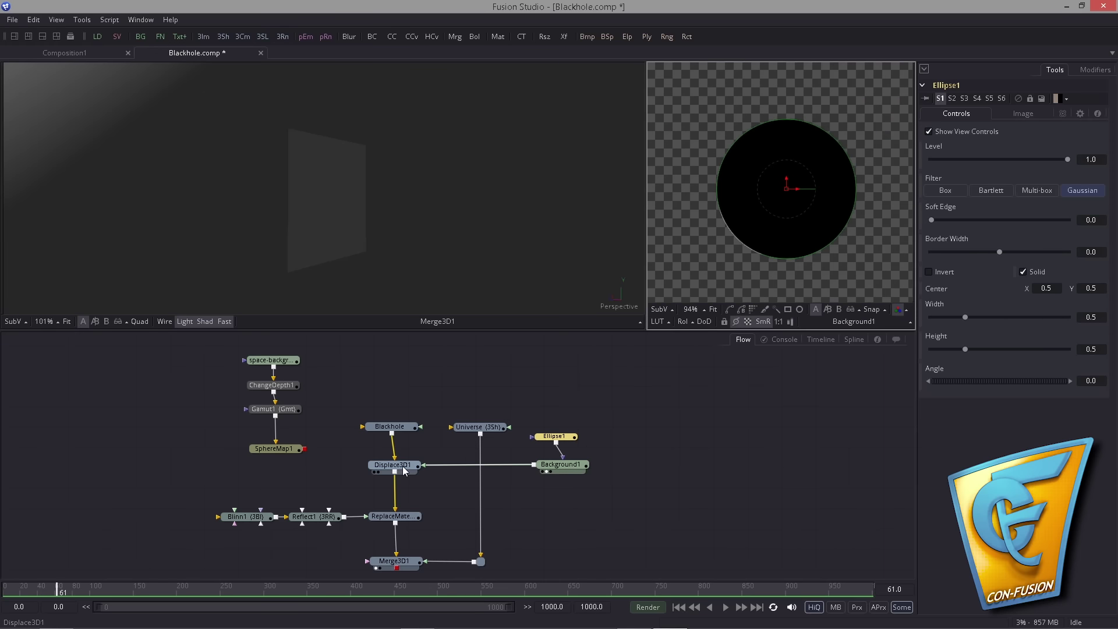
left_click_drag(405, 470, 338, 194)
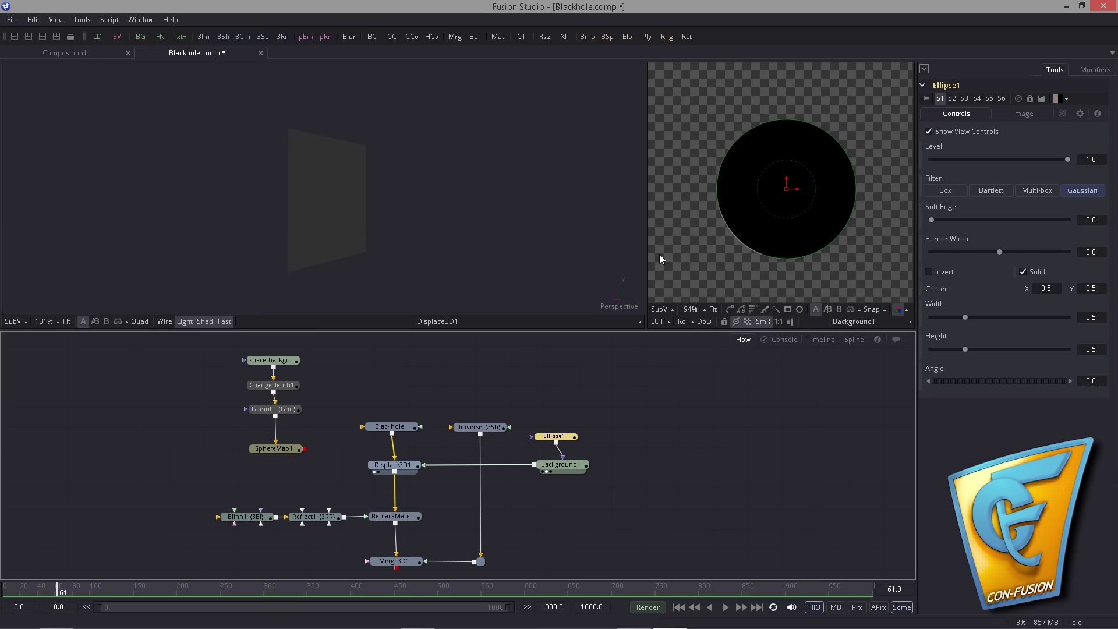
Set the Background colour to a mid grey with a value of about 0.46 and view the displacement from another angle.
left_click_drag(570, 473, 559, 473)
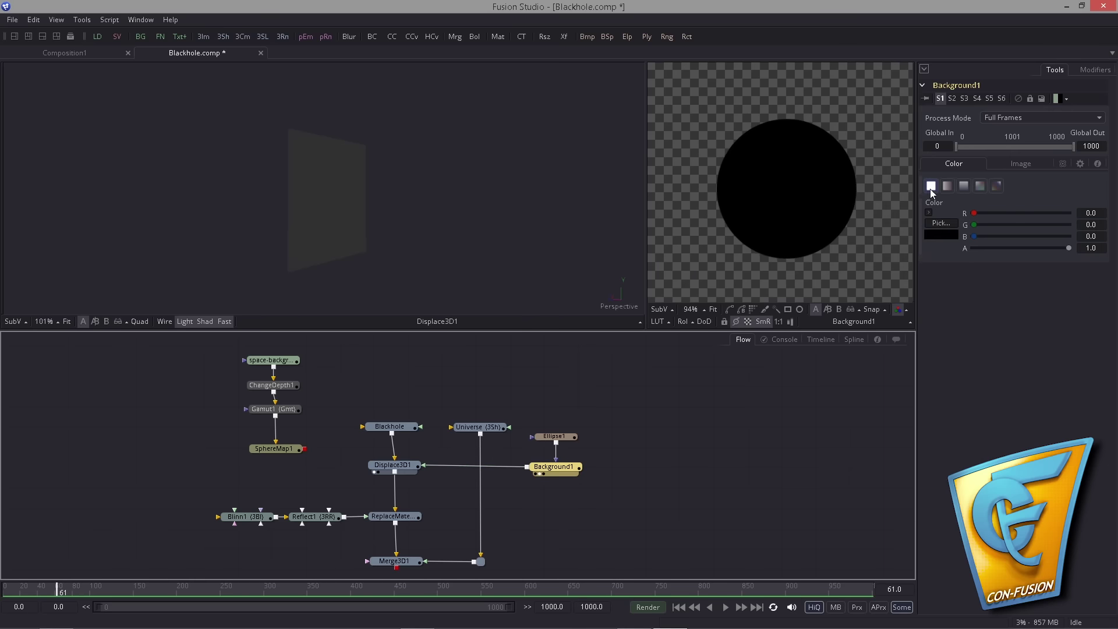
left_click(929, 212)
left_click(1030, 262)
left_click_drag(1027, 261, 1027, 258)
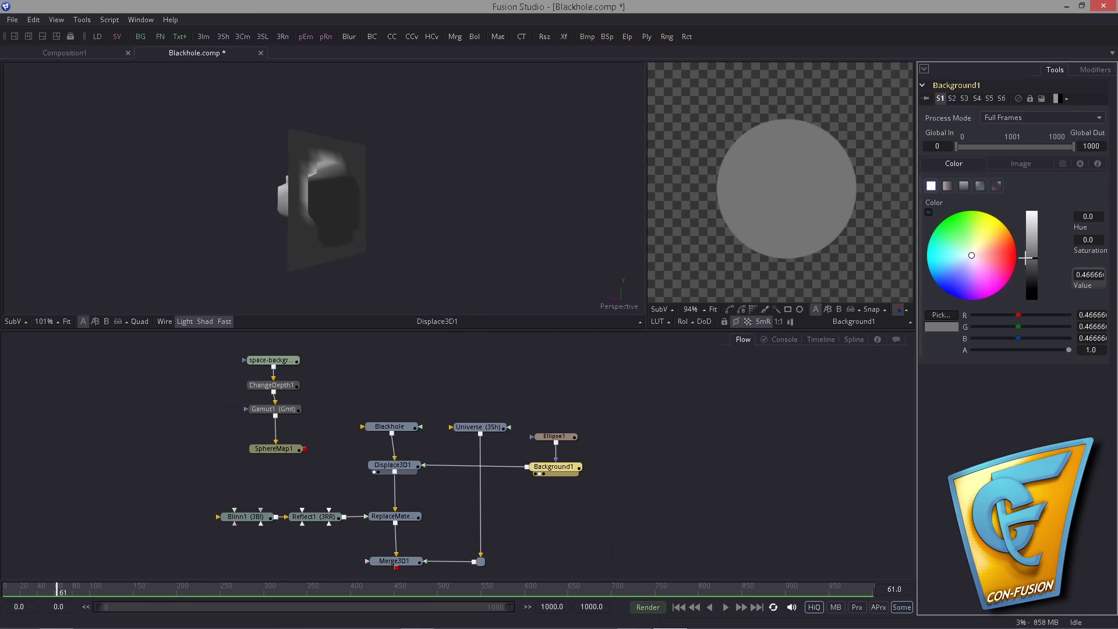
left_click_drag(412, 250, 657, 253)
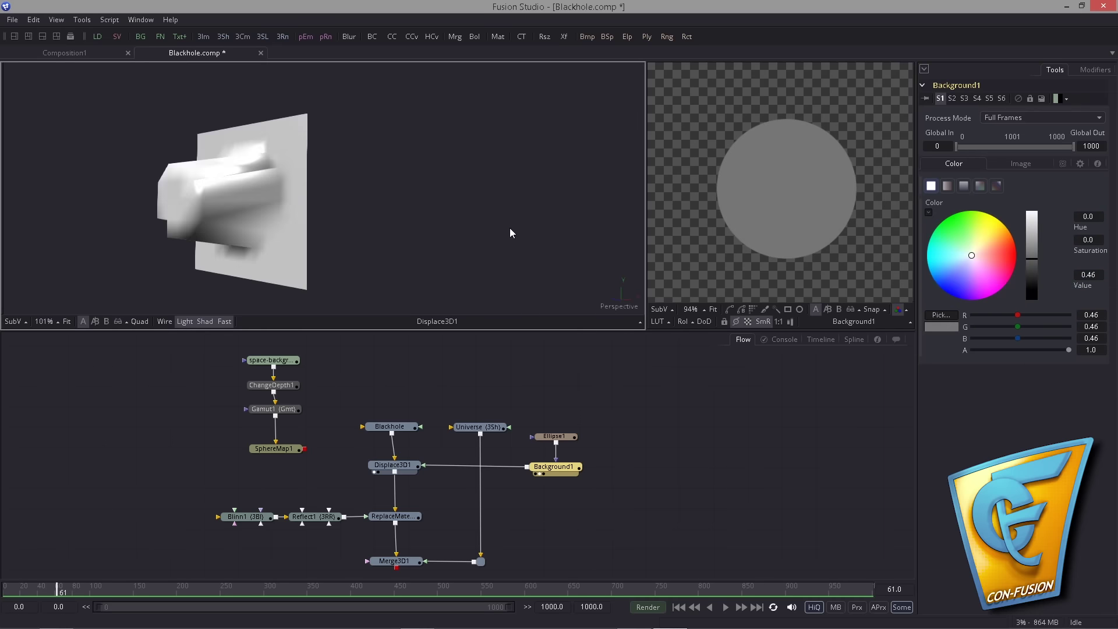
Set the Blackhole plane's subdivision level to 512.
left_click(390, 426)
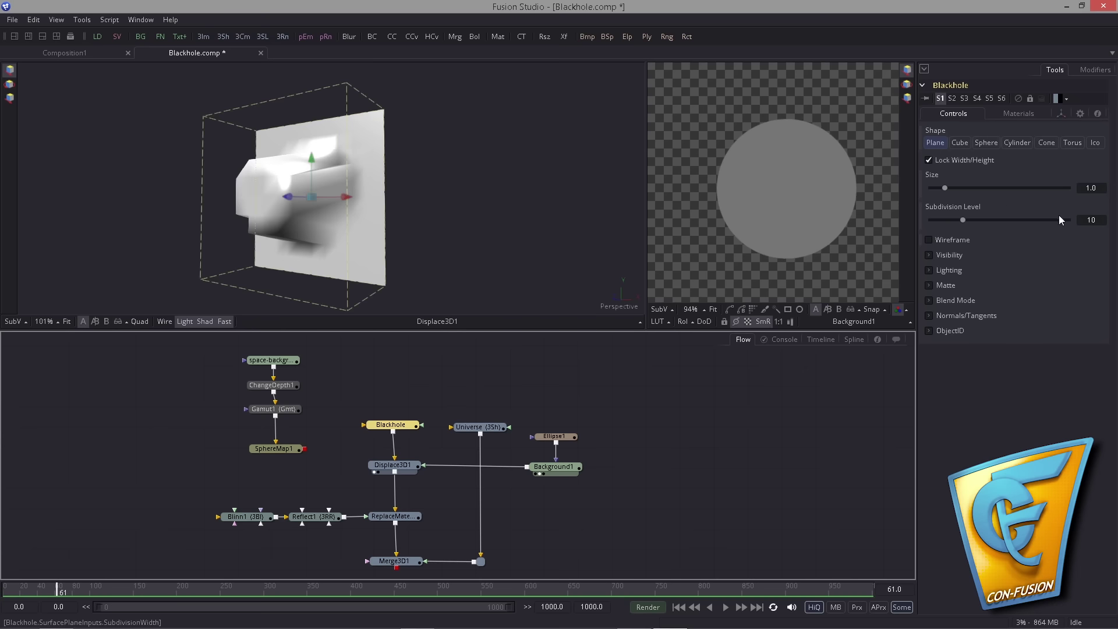
left_click(1083, 220)
type("512")
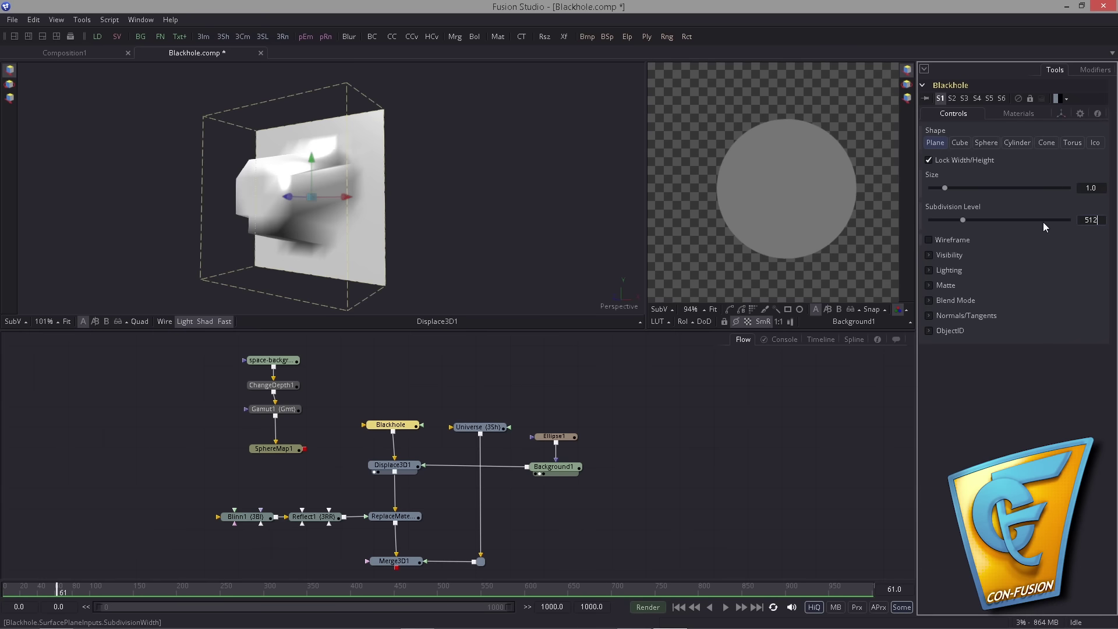
key("Tab")
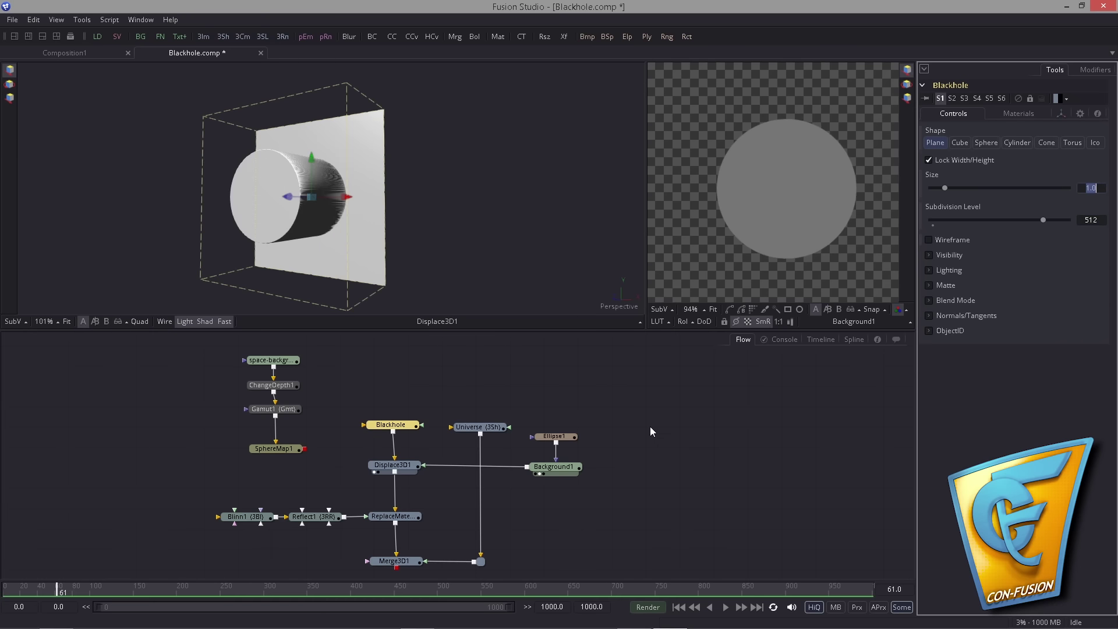
Increase the soft edge of the Ellipse mask strongly so the displacement falls off gradually.
left_click(619, 511)
left_click(554, 437)
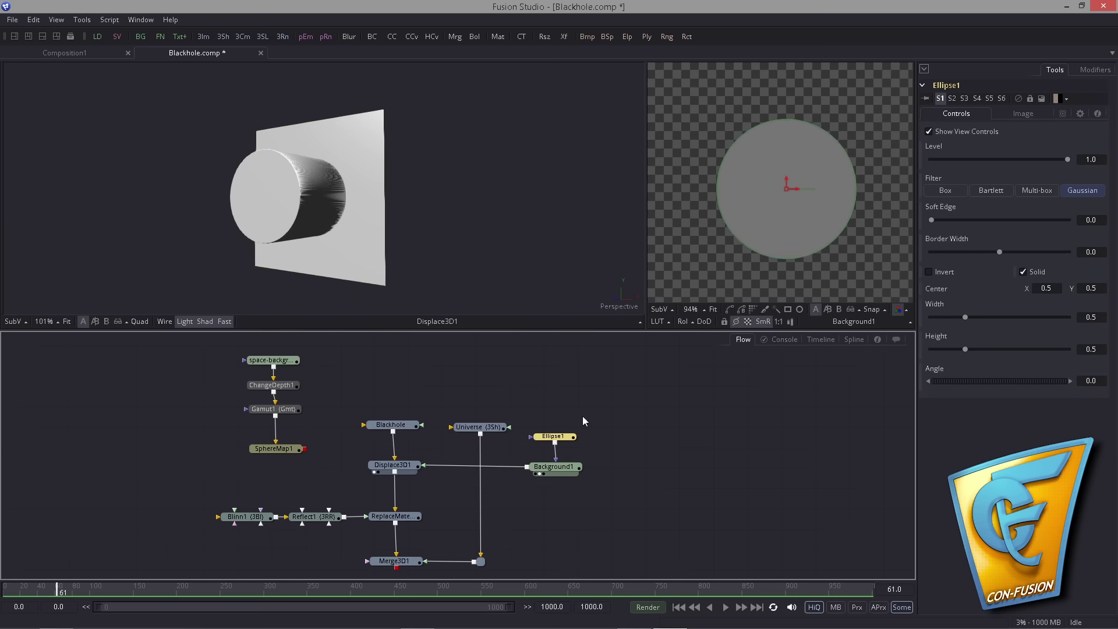
left_click_drag(943, 227, 1061, 219)
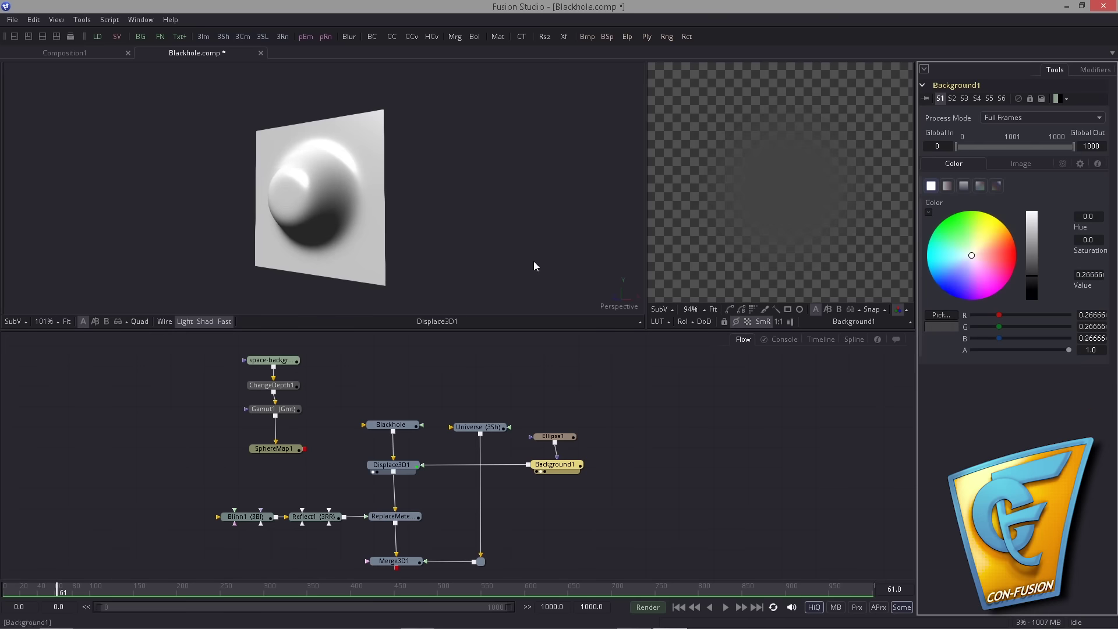
Examine the displaced bulge's surface up close and check the Background node's image format.
left_click_drag(134, 237, 426, 193)
scroll(382, 233, "up", 5)
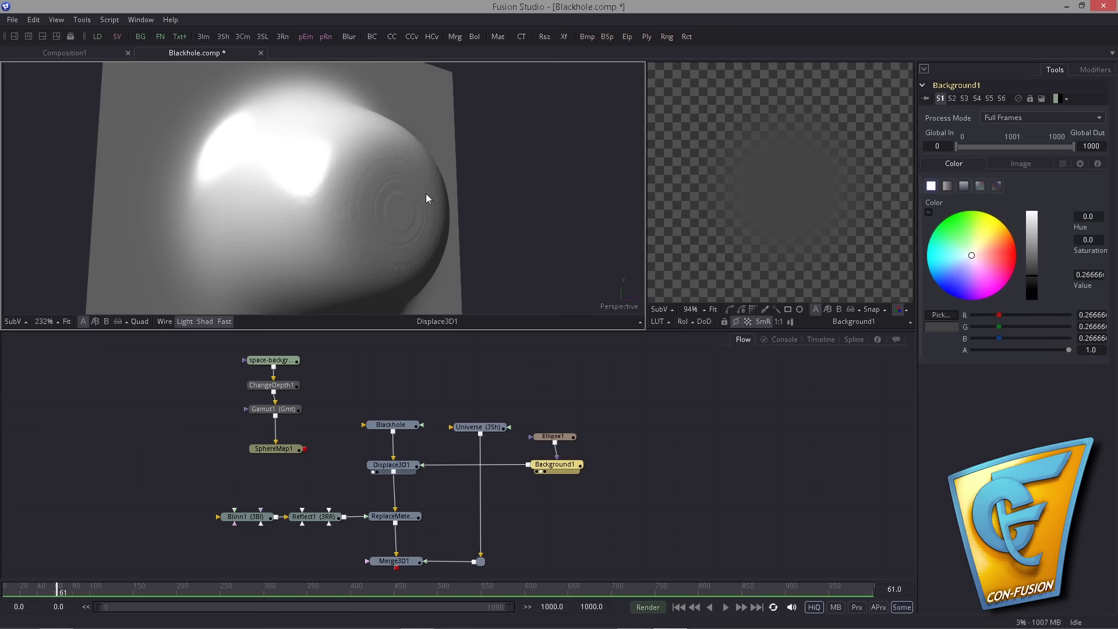
left_click_drag(563, 467, 560, 466)
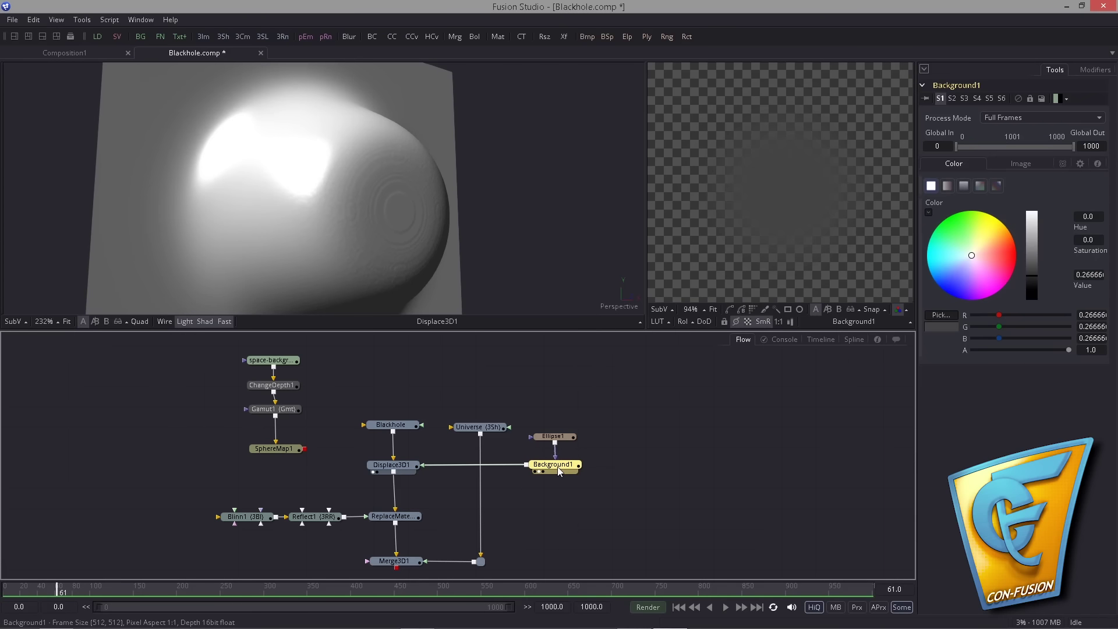
Set the Background node's image depth to float32 and view the displaced bulge's surface from a slightly different angle.
left_click(563, 444)
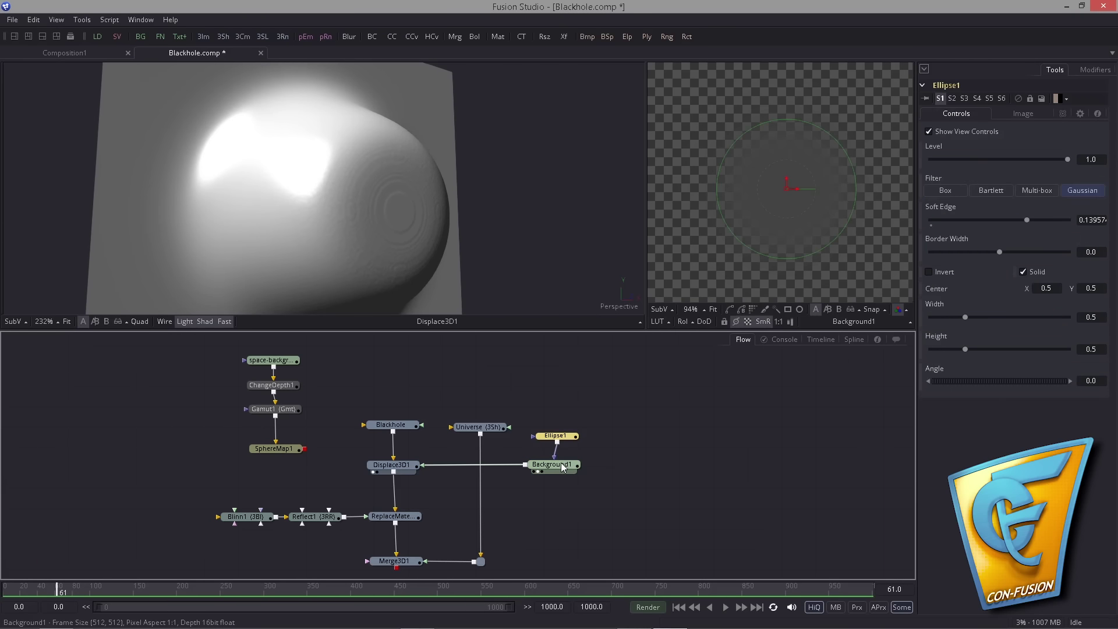
left_click(575, 468)
left_click(1014, 163)
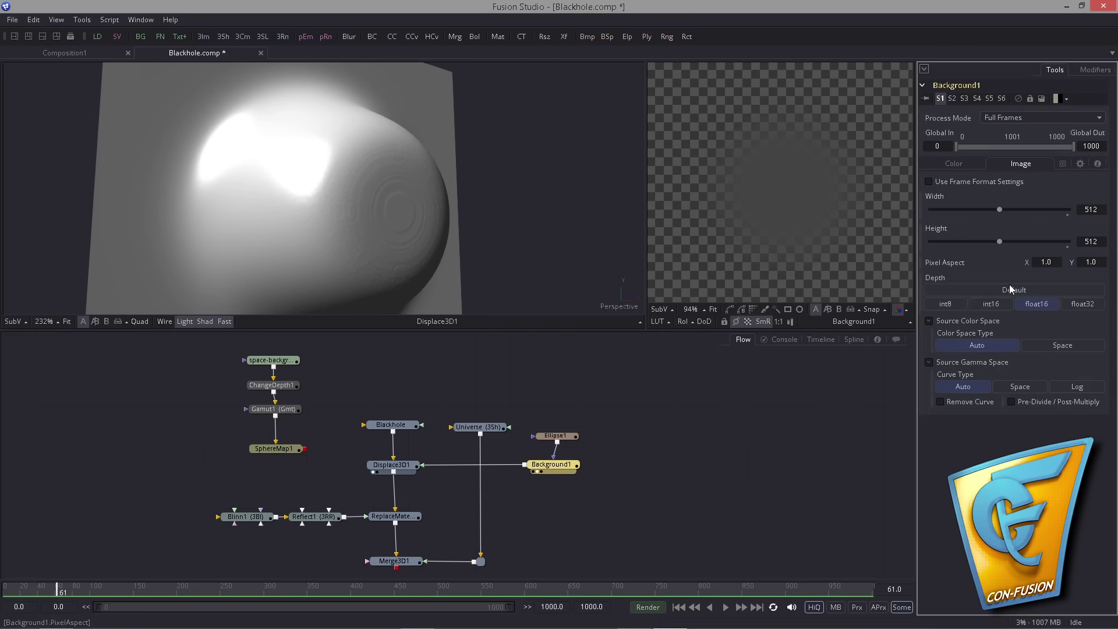
left_click(1082, 306)
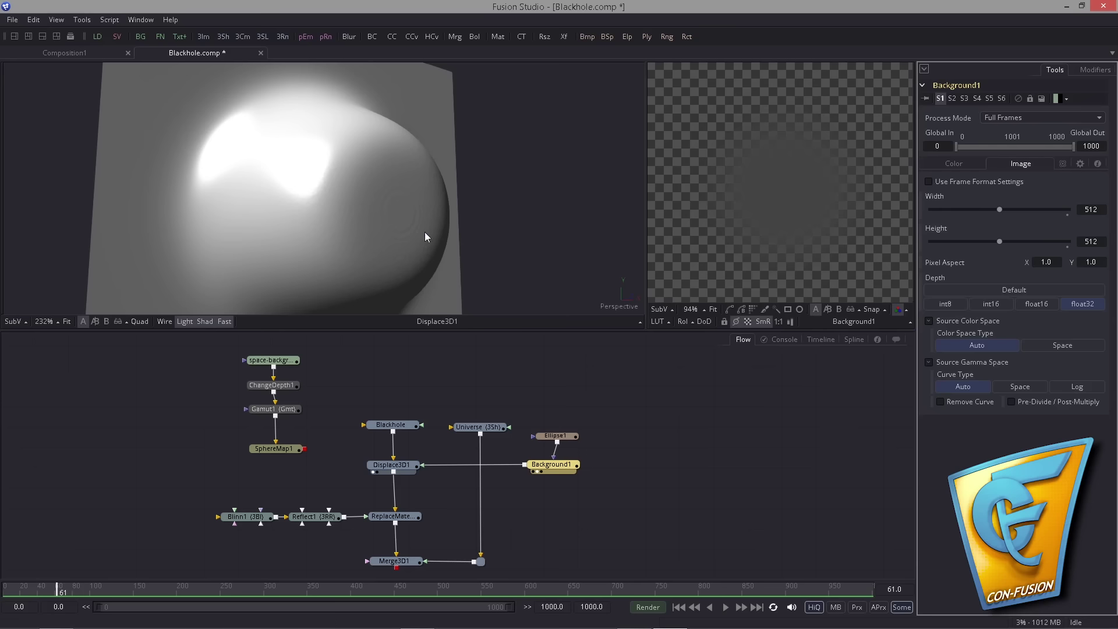
left_click_drag(349, 249, 439, 229)
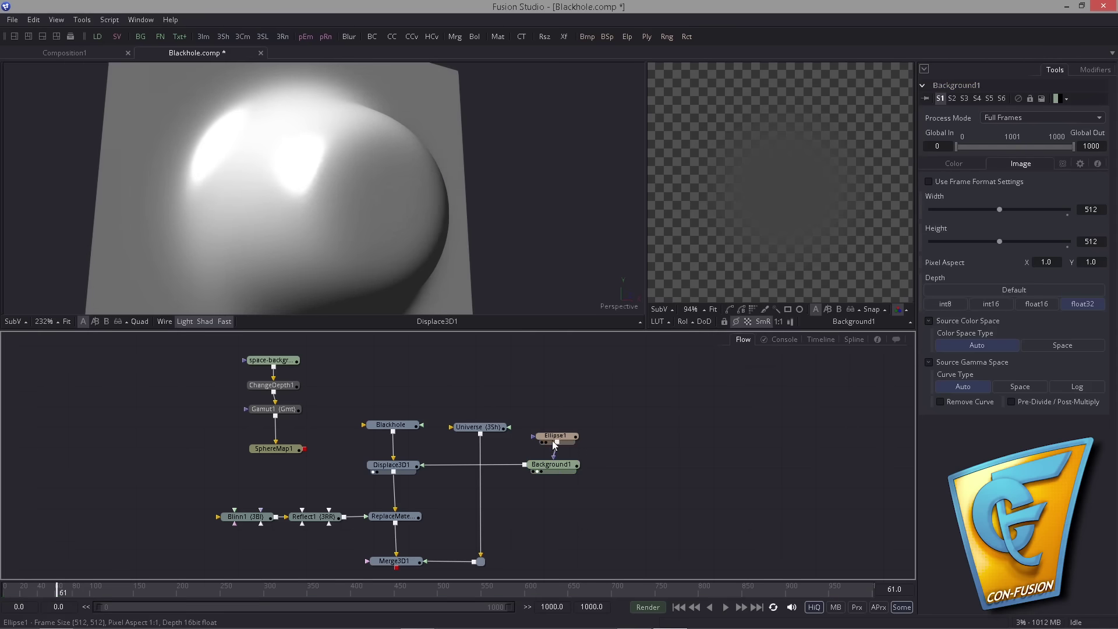
Try a custom 512 by 512 output size with float32 depth for the Ellipse mask and return its output size to Default.
left_click_drag(564, 437, 557, 440)
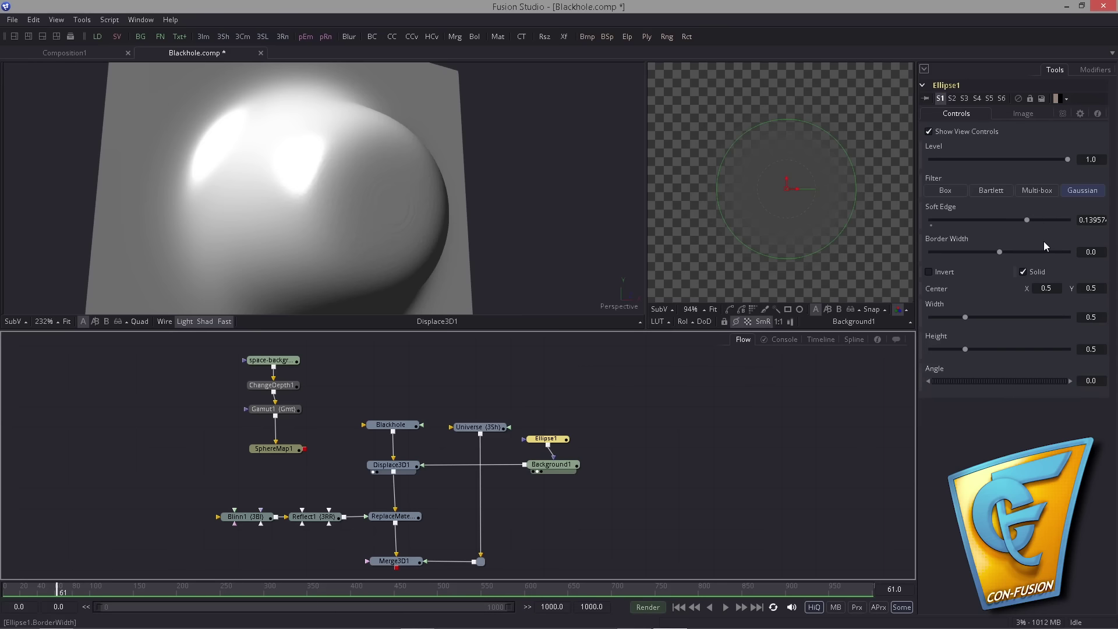
left_click(1025, 116)
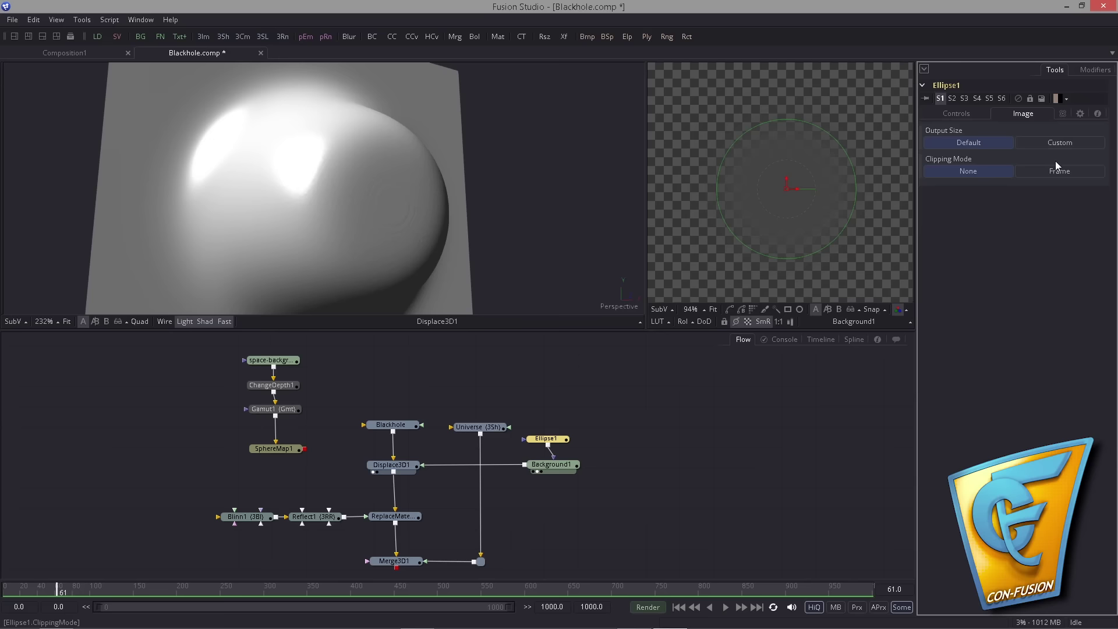
left_click(1053, 145)
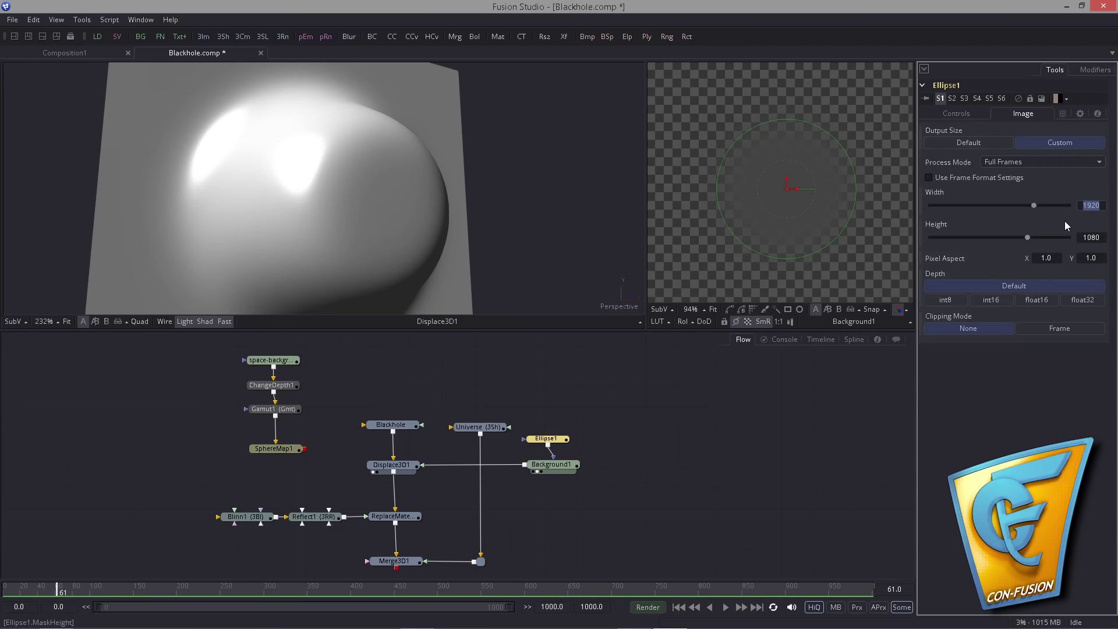
type("512")
key("Tab")
type("512")
key("Tab")
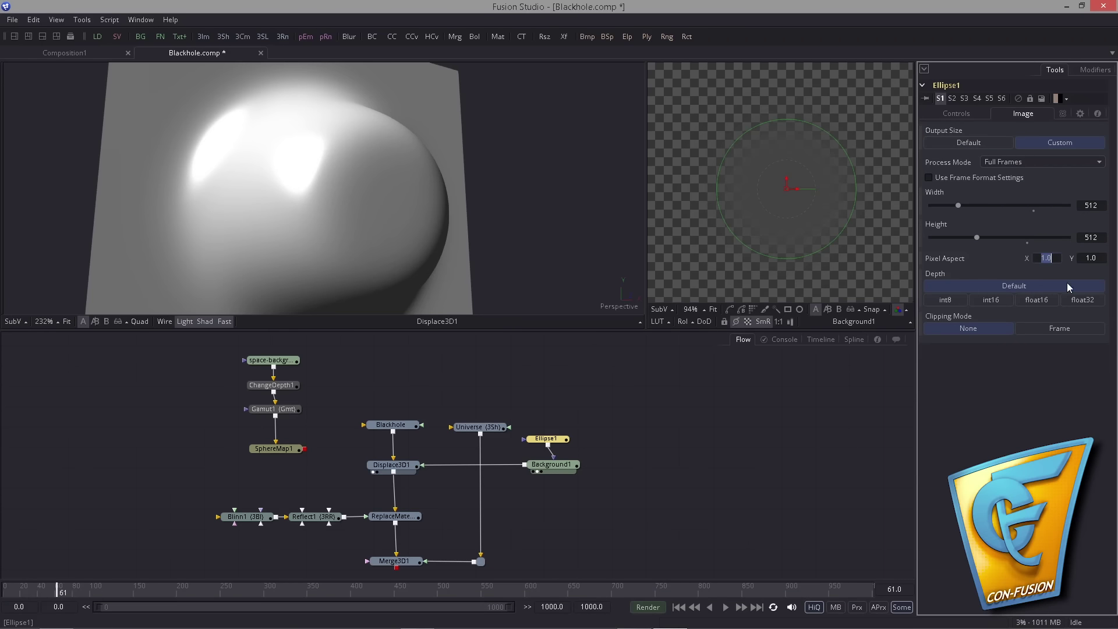
left_click(1081, 302)
left_click(1081, 302)
left_click(990, 144)
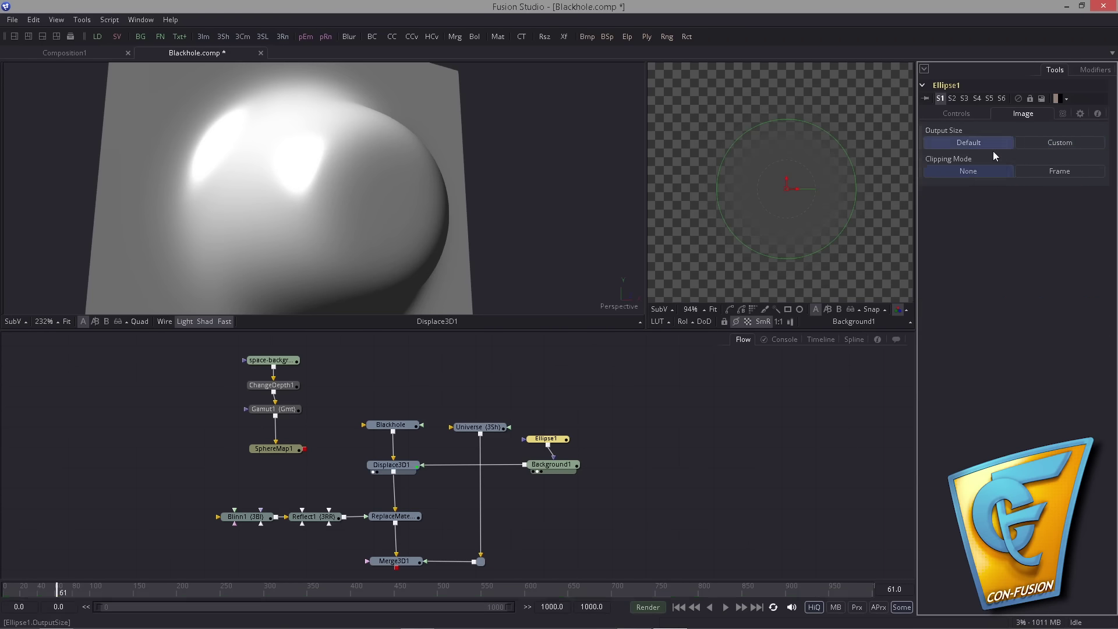
left_click(949, 115)
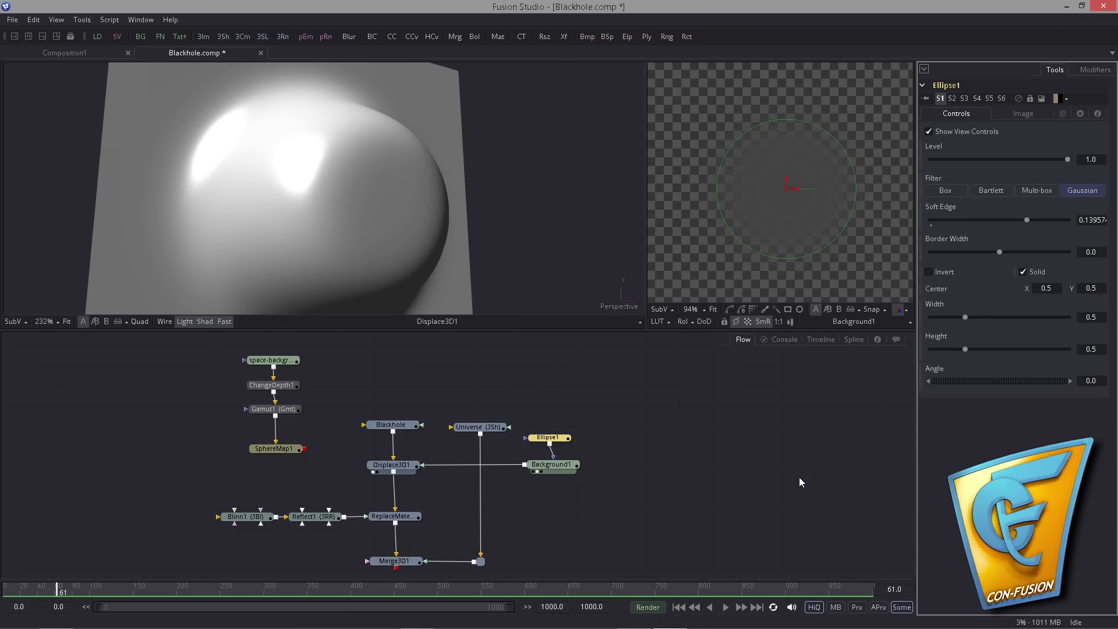
View the displaced bulge from its other side and display Merge3D1 in the 3D viewer.
left_click(814, 607)
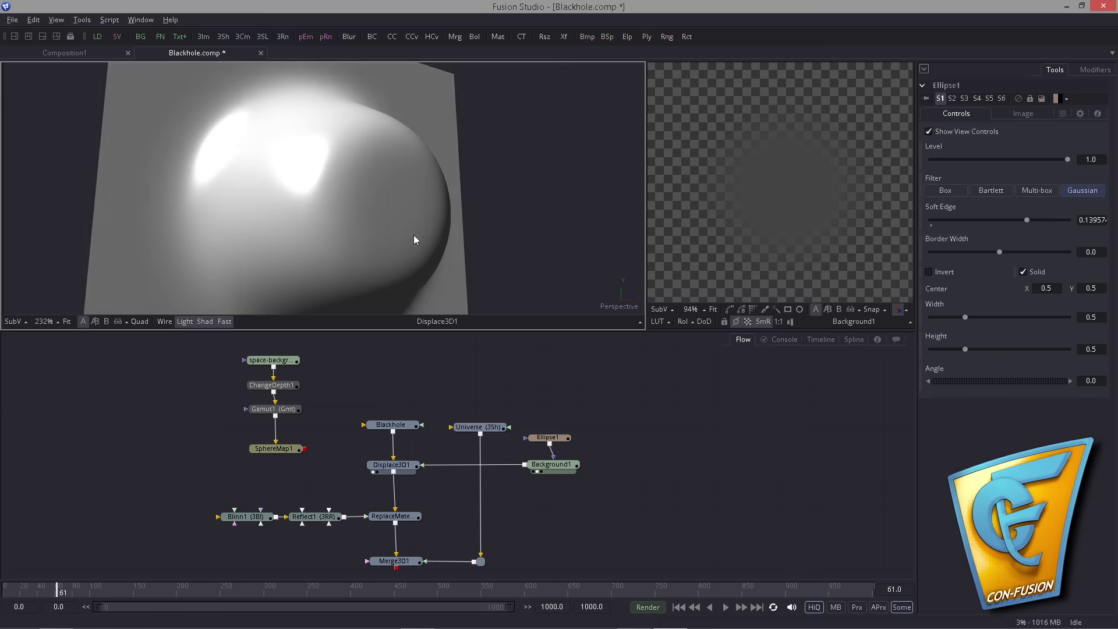
left_click_drag(413, 235, 206, 207)
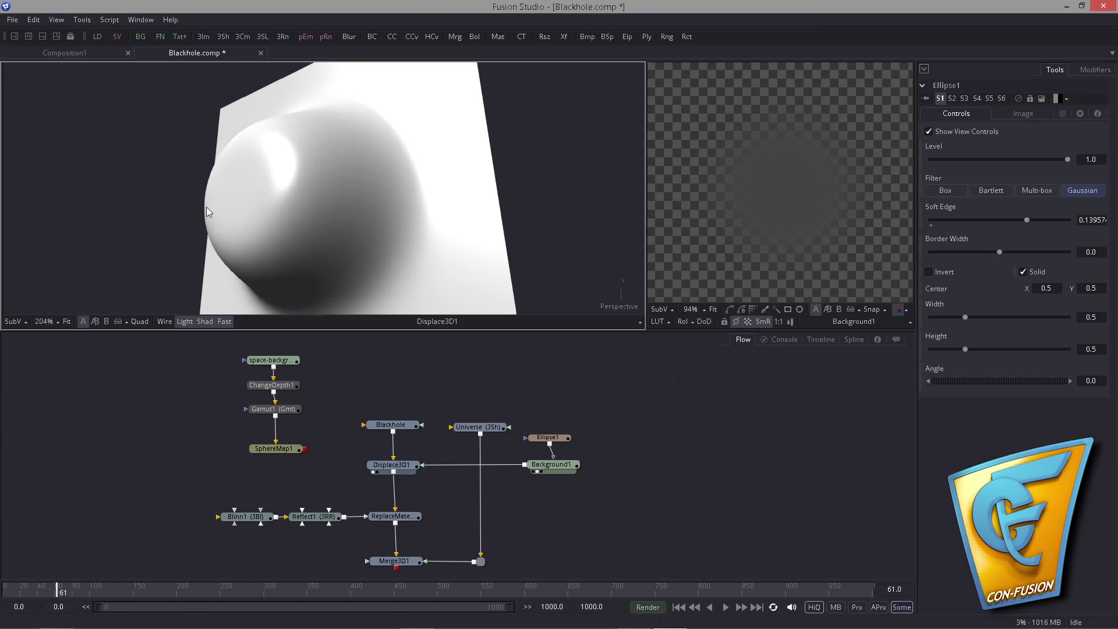
scroll(206, 208, "down", 3)
left_click_drag(430, 511, 441, 480)
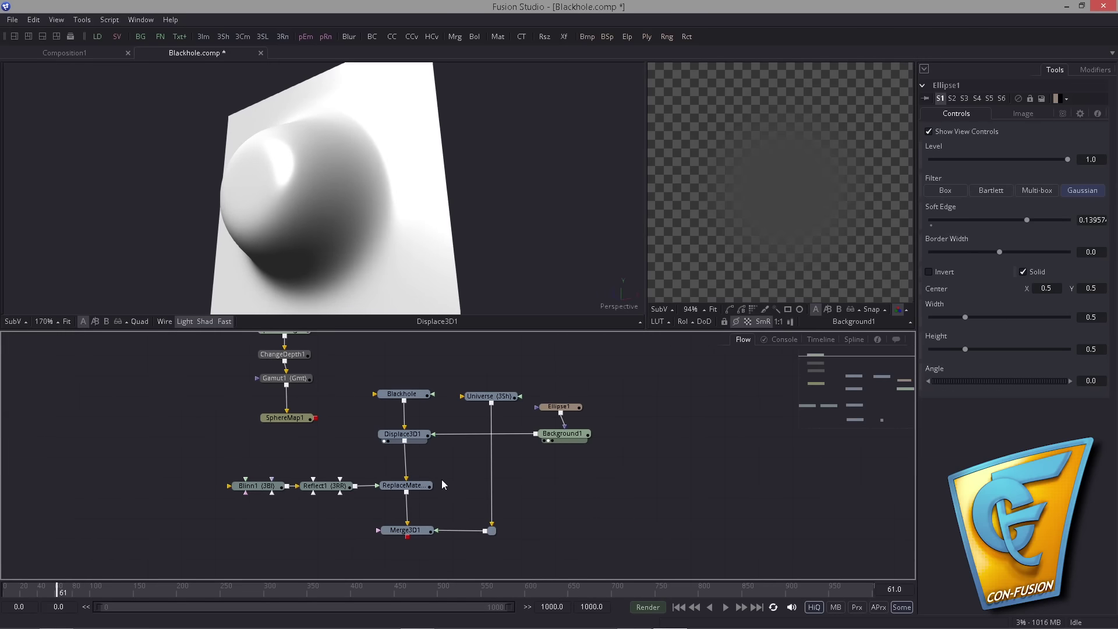
left_click(414, 531)
scroll(367, 450, "up", 2)
Connect SphereMap1 to the Universe sphere's material input and route the connection through a pipe router above the Blackhole node.
left_click_drag(290, 464, 291, 430)
left_click_drag(252, 348, 490, 427)
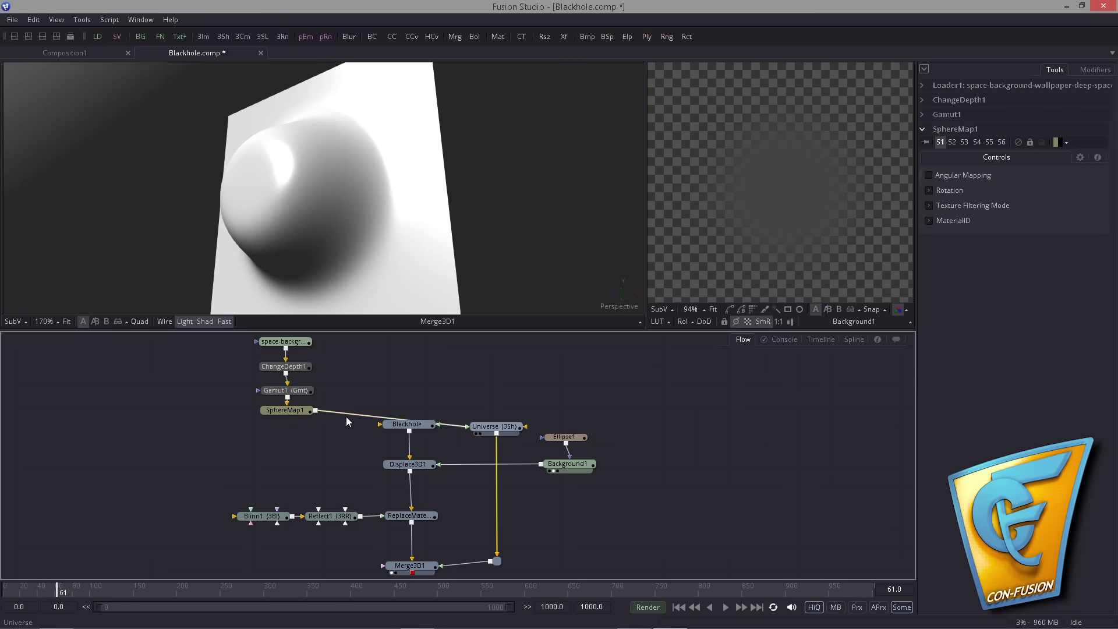
left_click_drag(348, 421, 273, 342)
left_click_drag(303, 413, 303, 424)
left_click(436, 453, "alt")
left_click_drag(436, 454, 427, 419)
Connect SphereMap1 to Reflect1 as its Reflection Color Material and view the bulge from a more frontal angle.
scroll(390, 424, "down", 1)
mouse_move(375, 447)
left_mouse_down()
mouse_move(402, 424)
mouse_move(355, 448)
left_mouse_up()
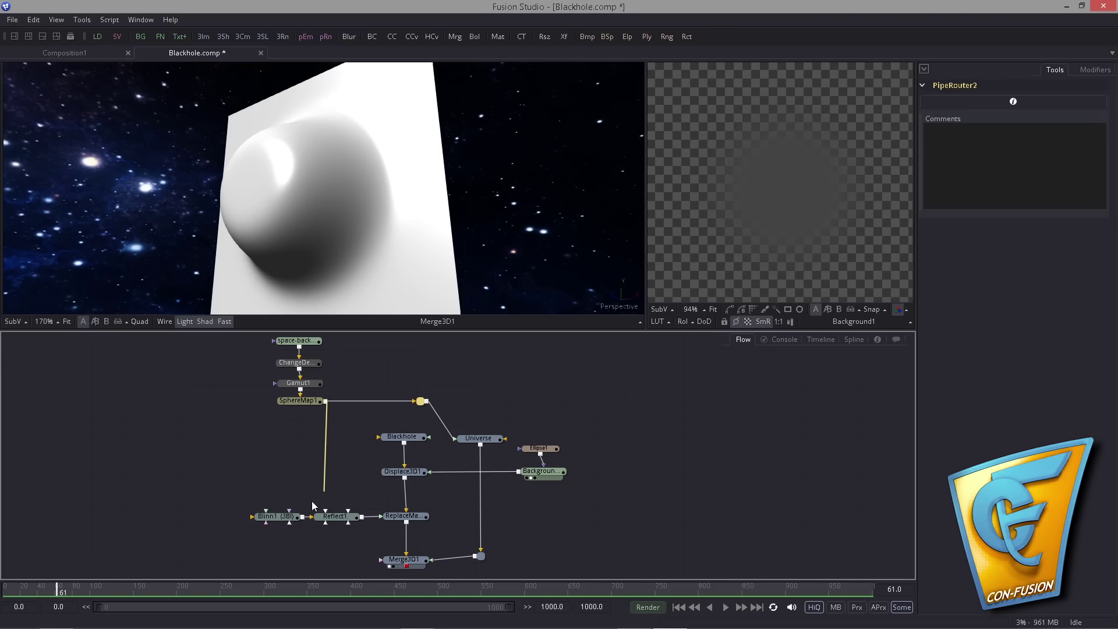
left_click_drag(312, 502, 335, 519)
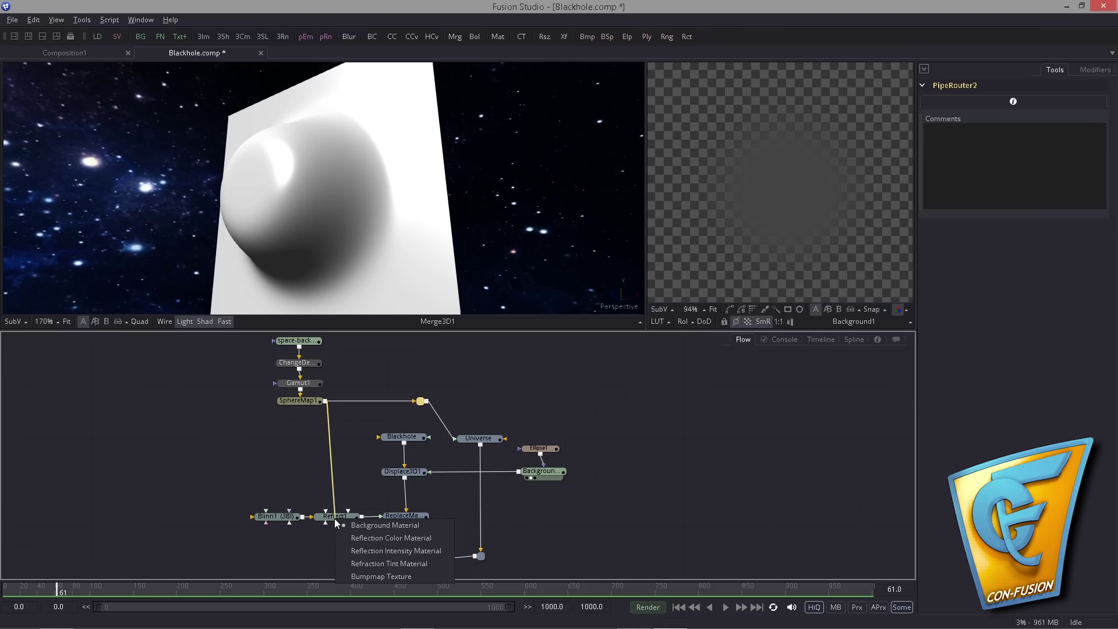
left_click(369, 538)
left_click_drag(294, 312, 326, 291)
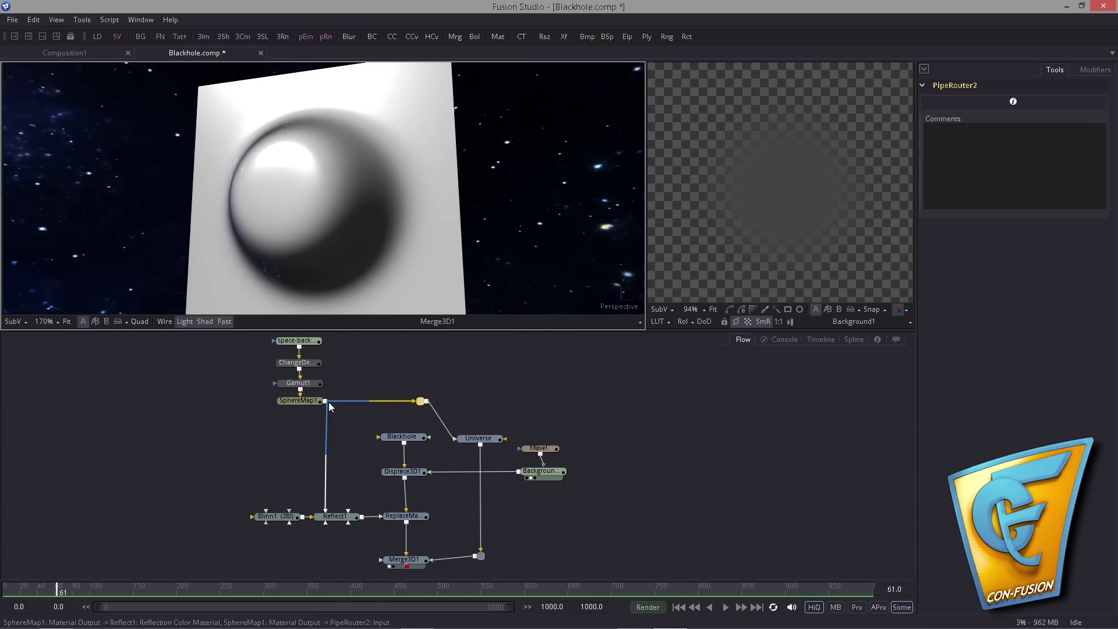
Try lowering Reflect1's refractive index to about 0.94 and restore it to 1.333.
left_click(332, 516)
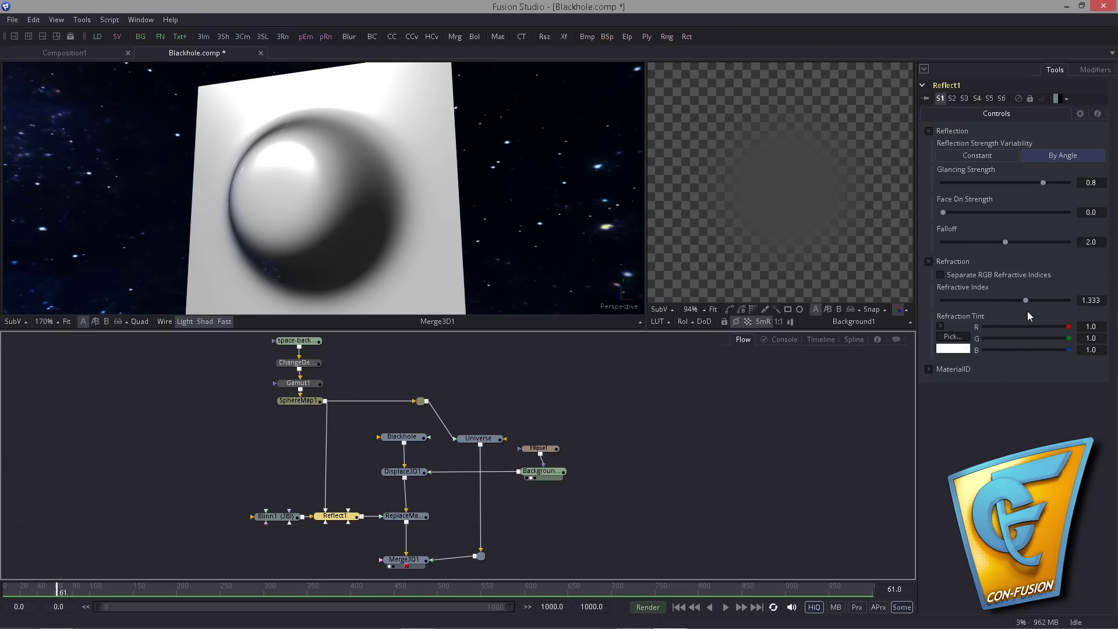
left_click_drag(1018, 299, 1049, 302)
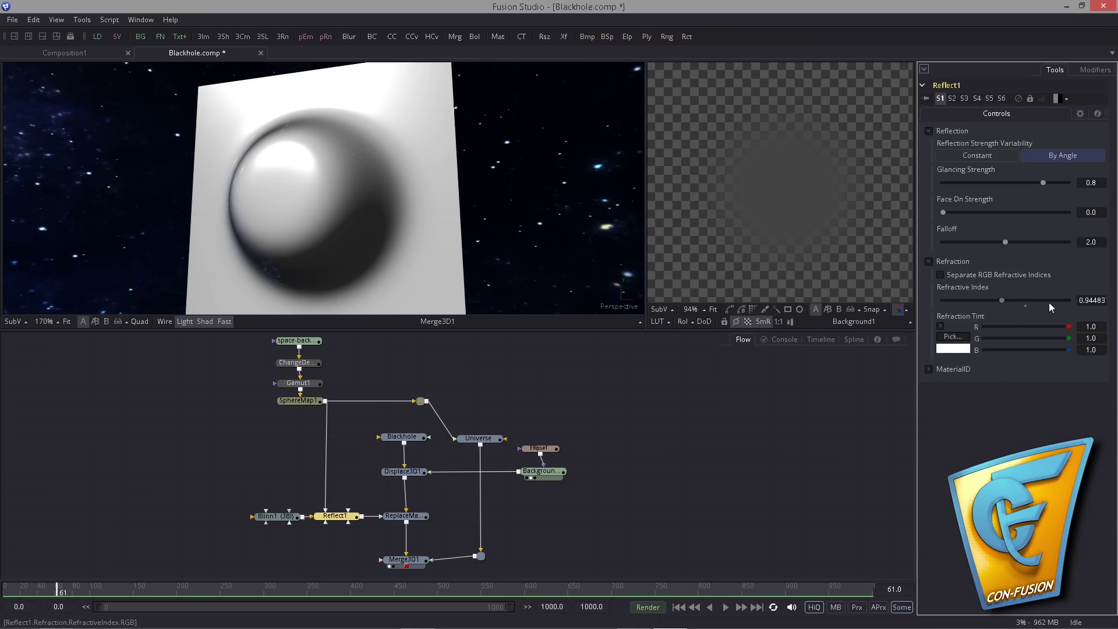
left_click(1026, 306)
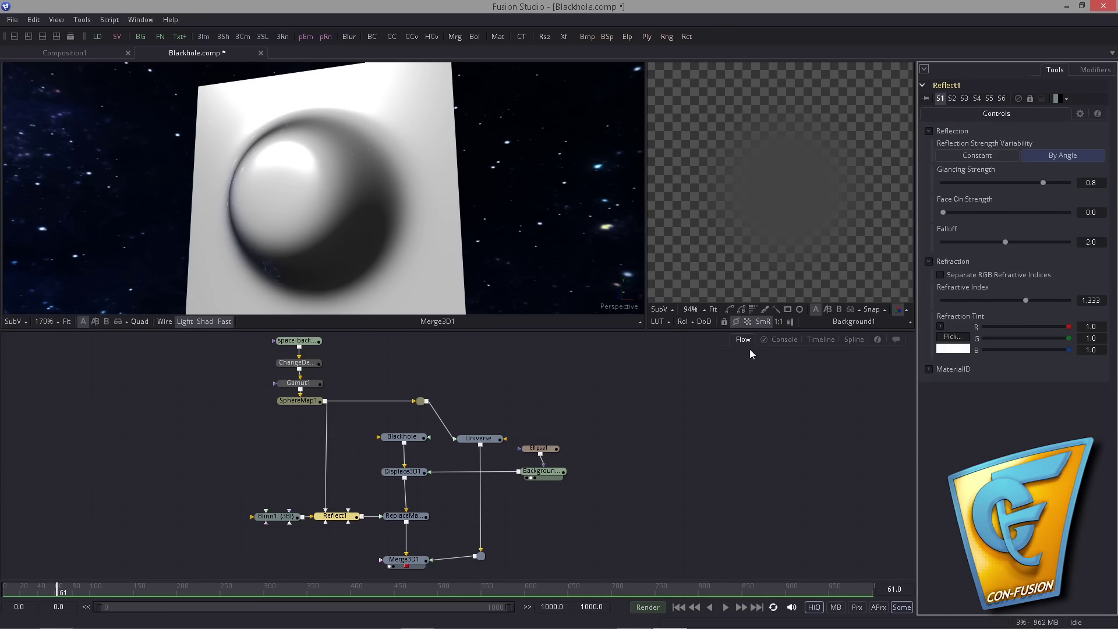
Move the Blinn1 node further away from Reflect1 and set its diffuse opacity to 0.
left_click_drag(285, 519, 260, 520)
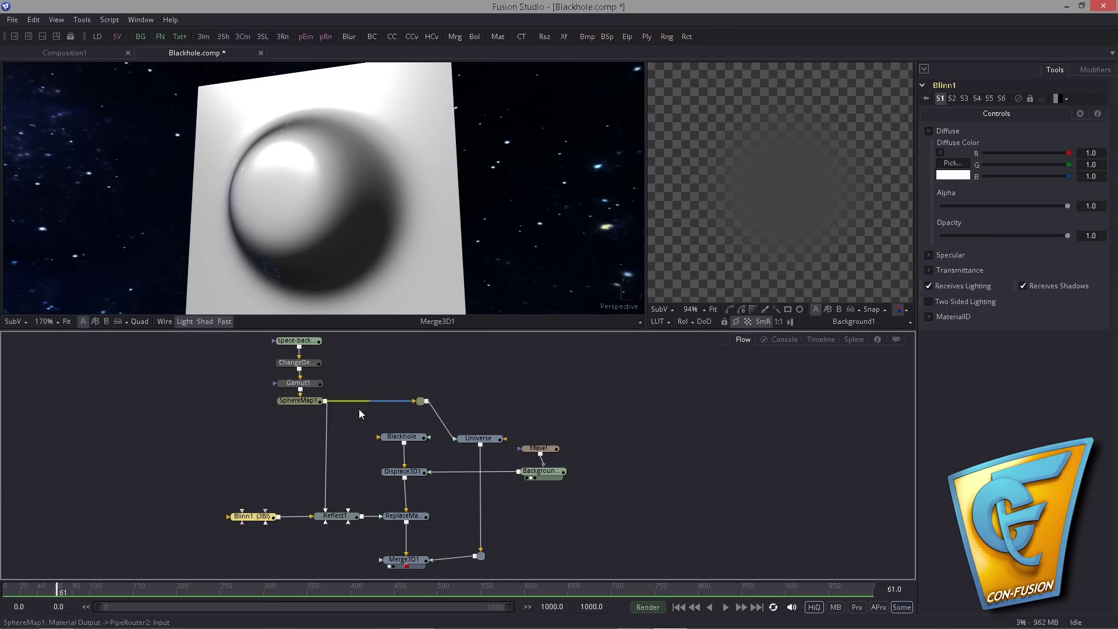
left_click_drag(259, 516, 261, 521)
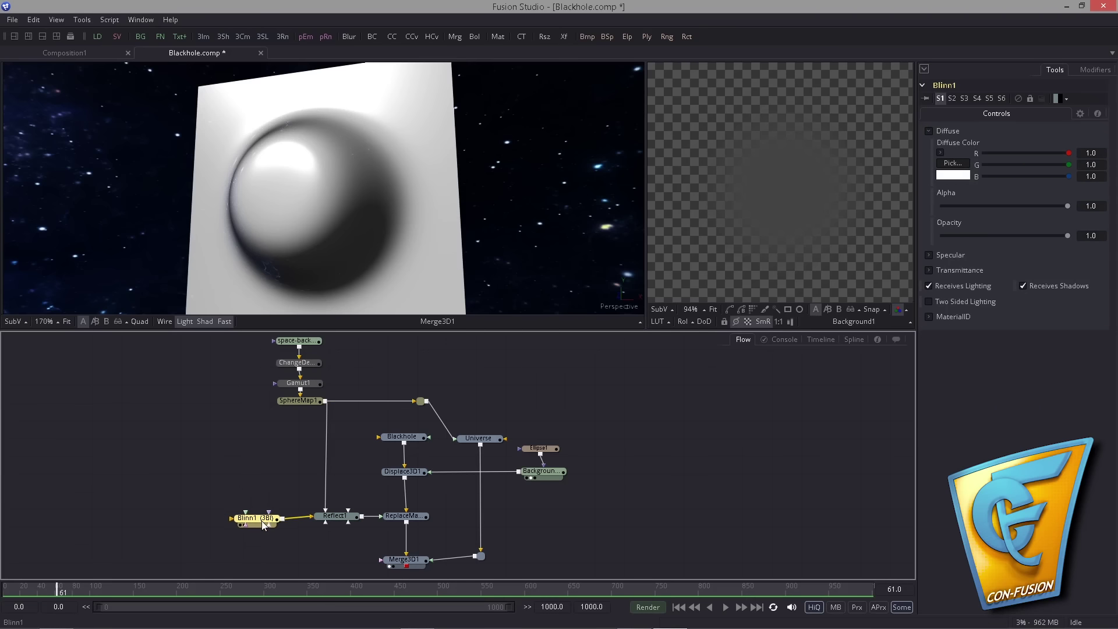
left_click(334, 516)
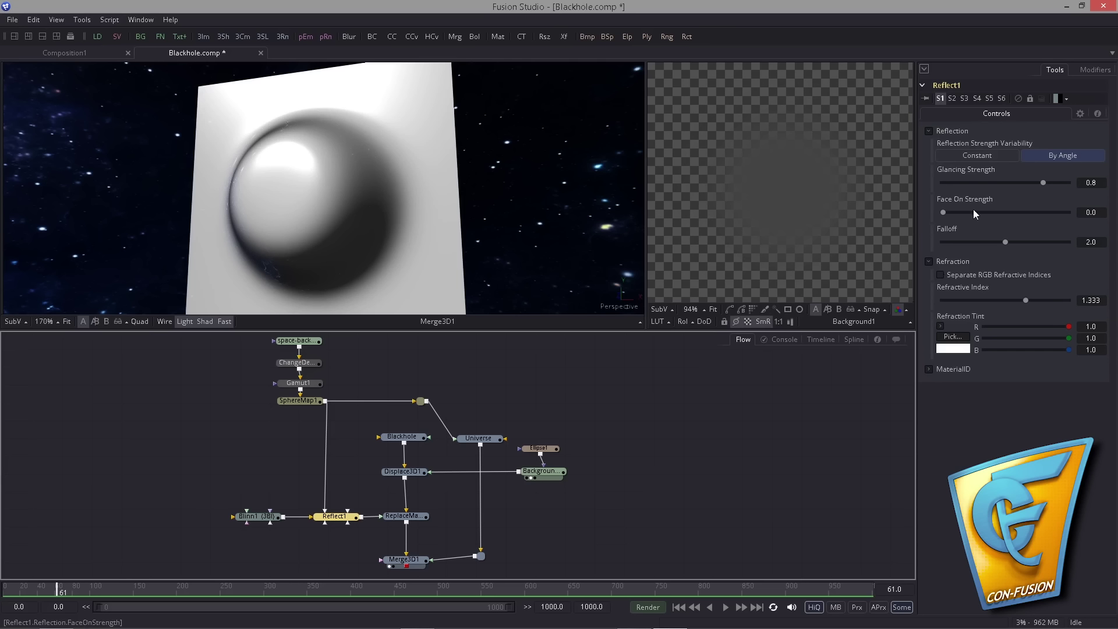
left_click_drag(263, 524, 237, 522)
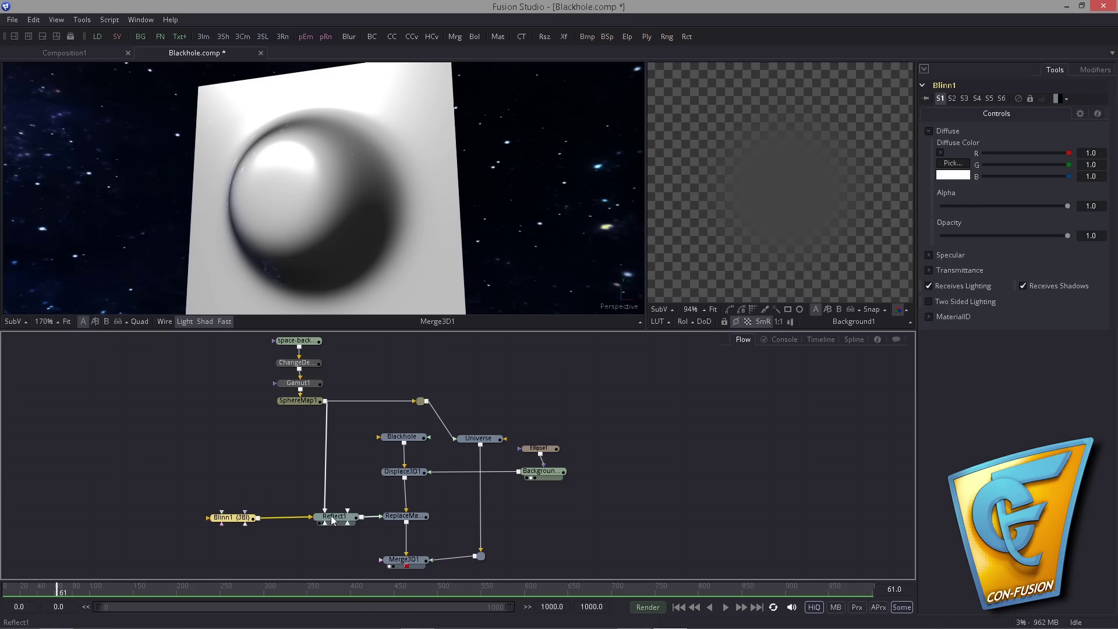
left_click_drag(231, 520, 236, 519)
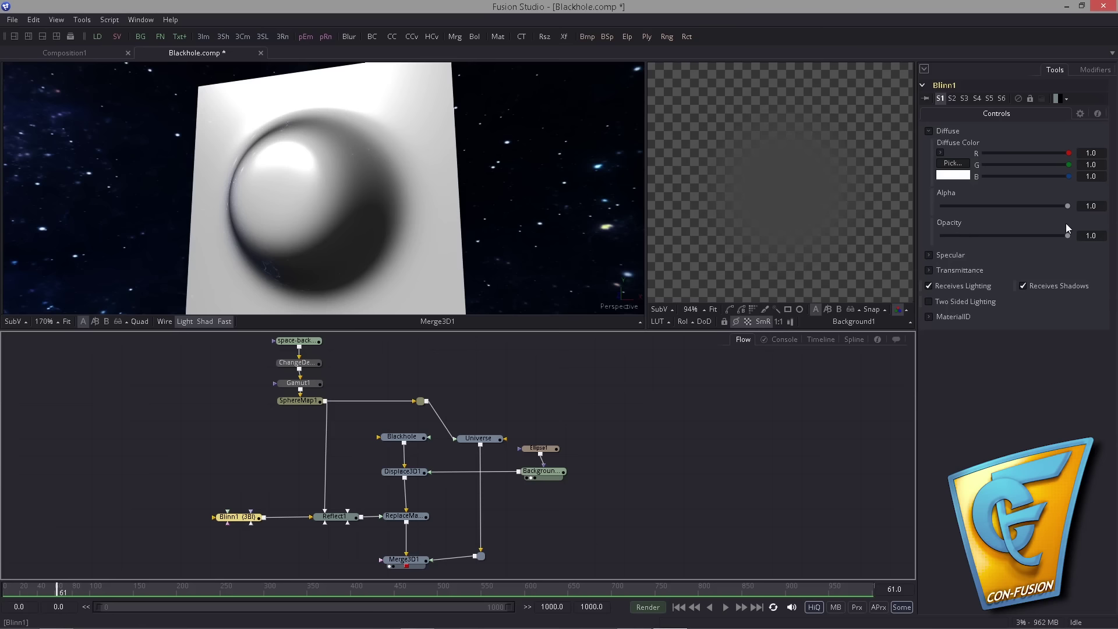
left_click_drag(1067, 236, 928, 232)
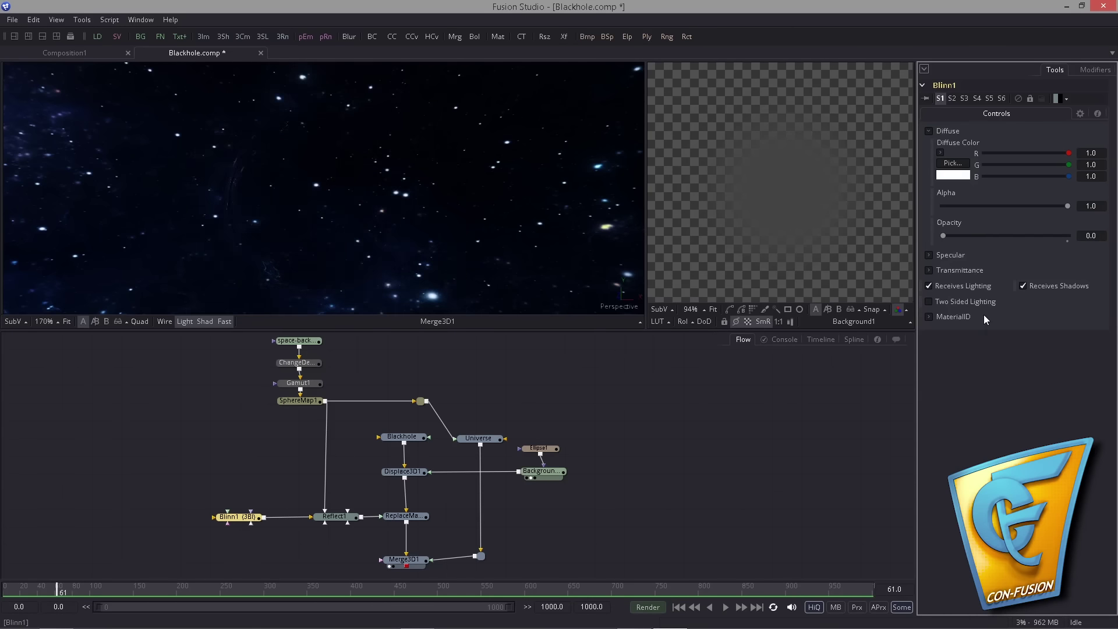
left_click_drag(443, 242, 460, 331)
Try raising Reflect1's refractive index to about 1.48 and reset it to 1.333.
left_click_drag(339, 520, 337, 519)
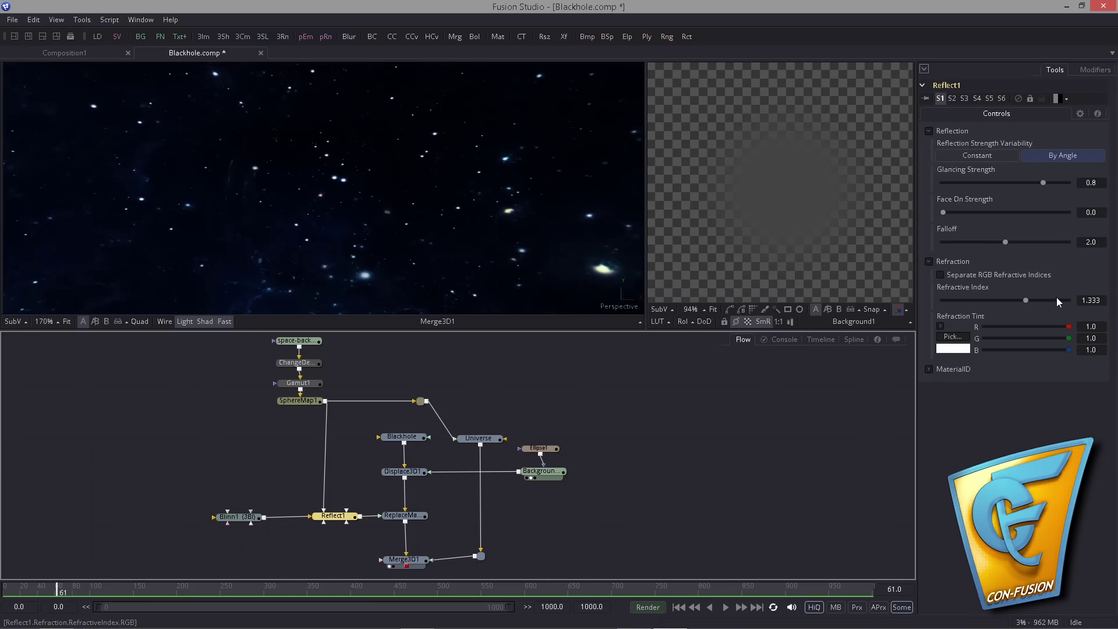
left_click_drag(1026, 301, 1009, 305)
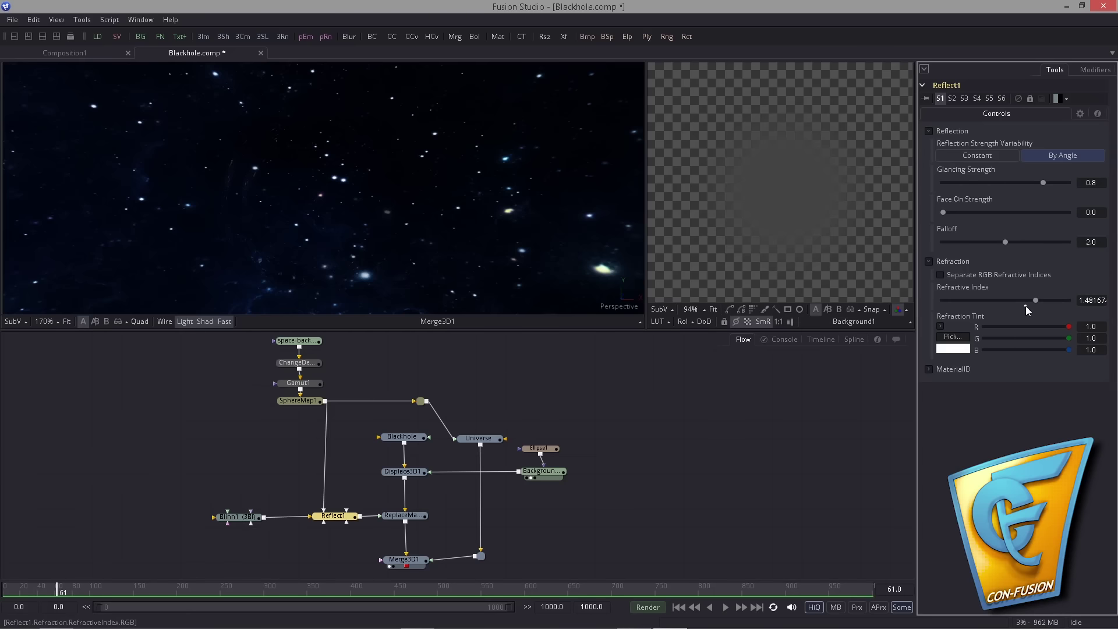
left_click(1025, 306)
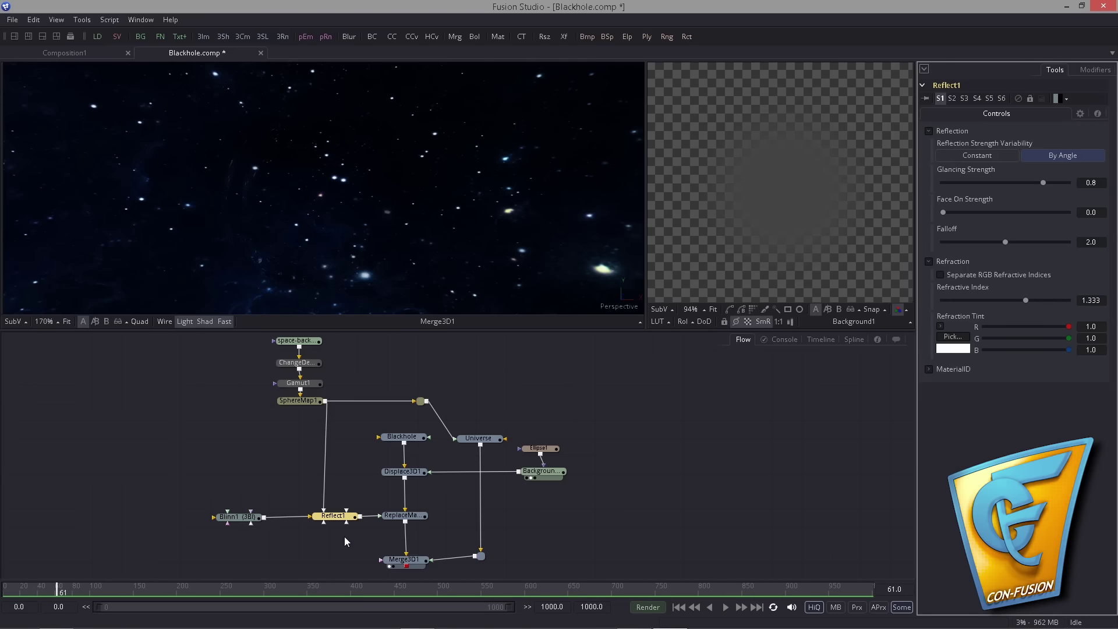
Connect SphereMap1 to Reflect1 as its Refraction Tint Material as well and view the refracted starfield from several angles.
left_click(244, 519)
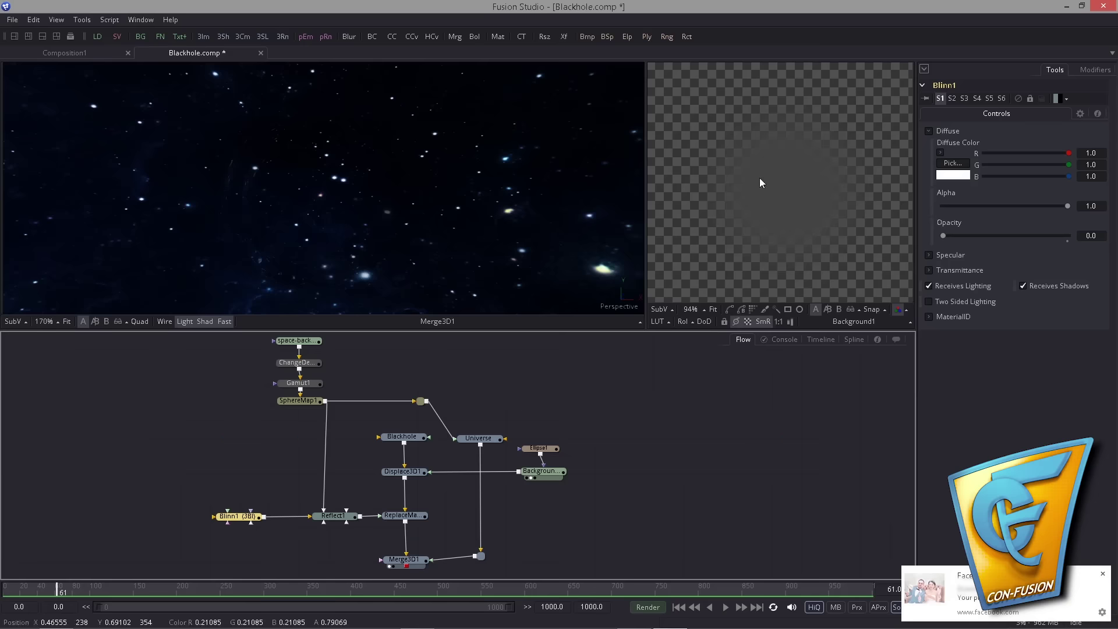
left_click(1103, 574)
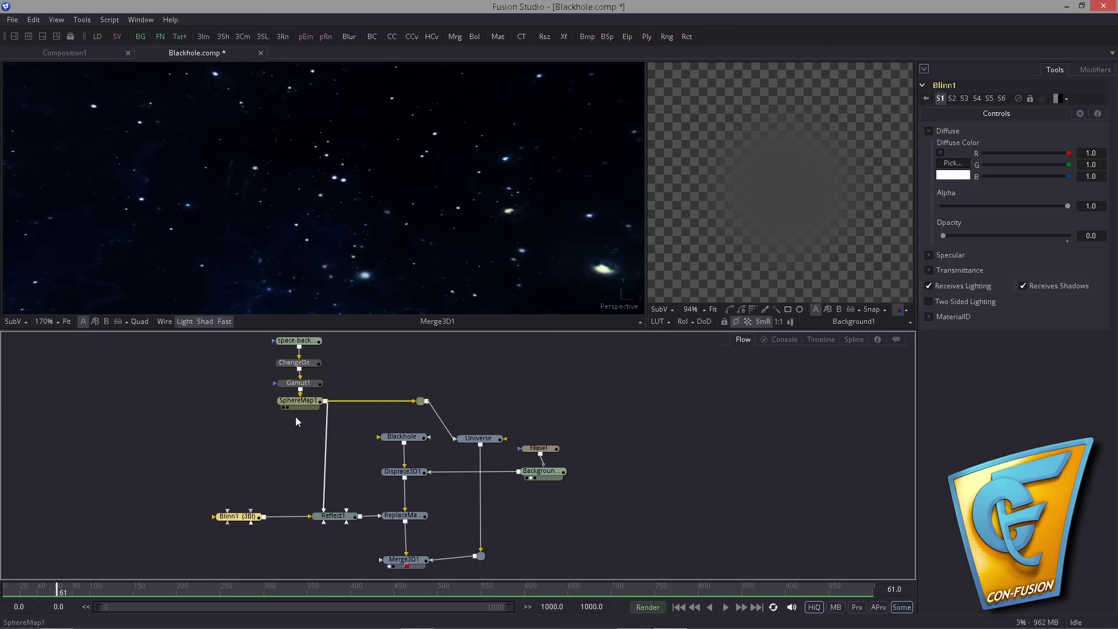
left_click_drag(325, 402, 333, 519)
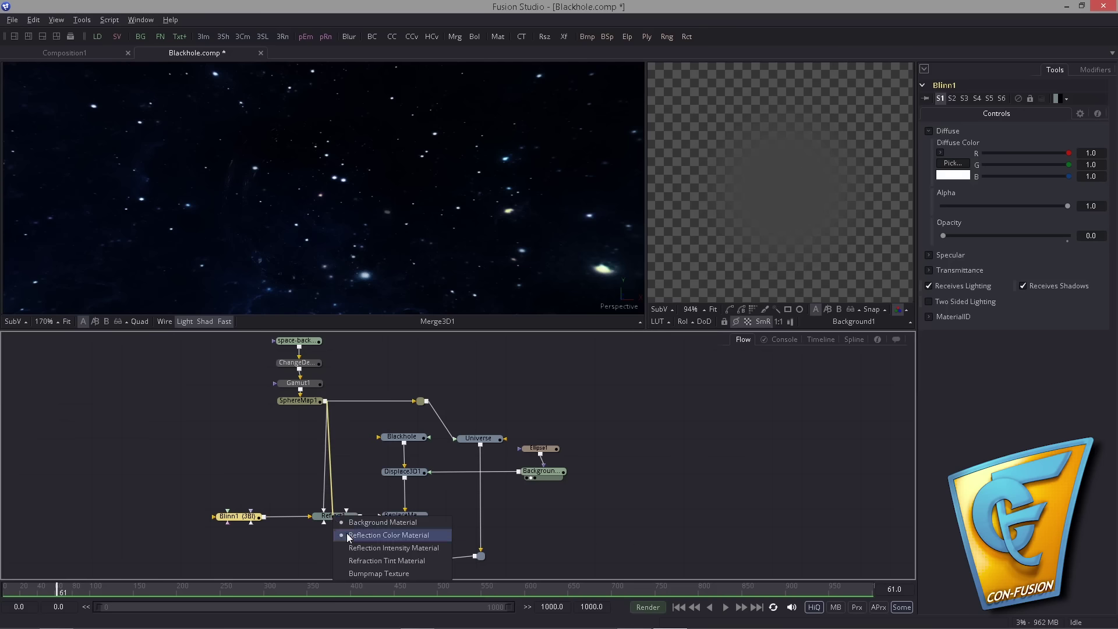
left_click(382, 559)
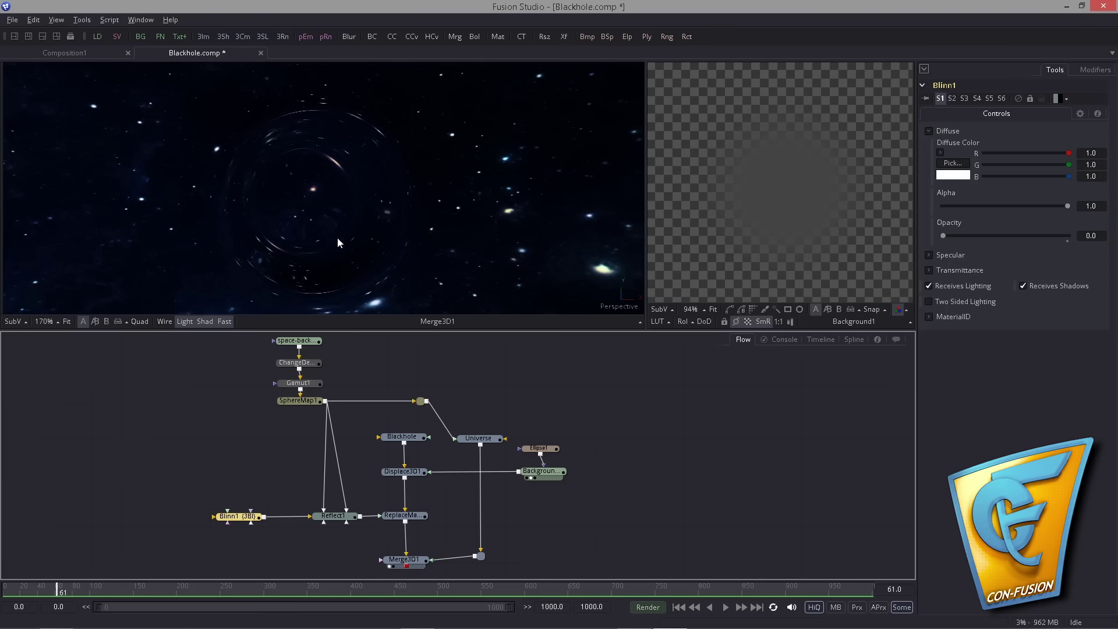
left_click_drag(338, 236, 191, 231)
left_click_drag(140, 181, 178, 178)
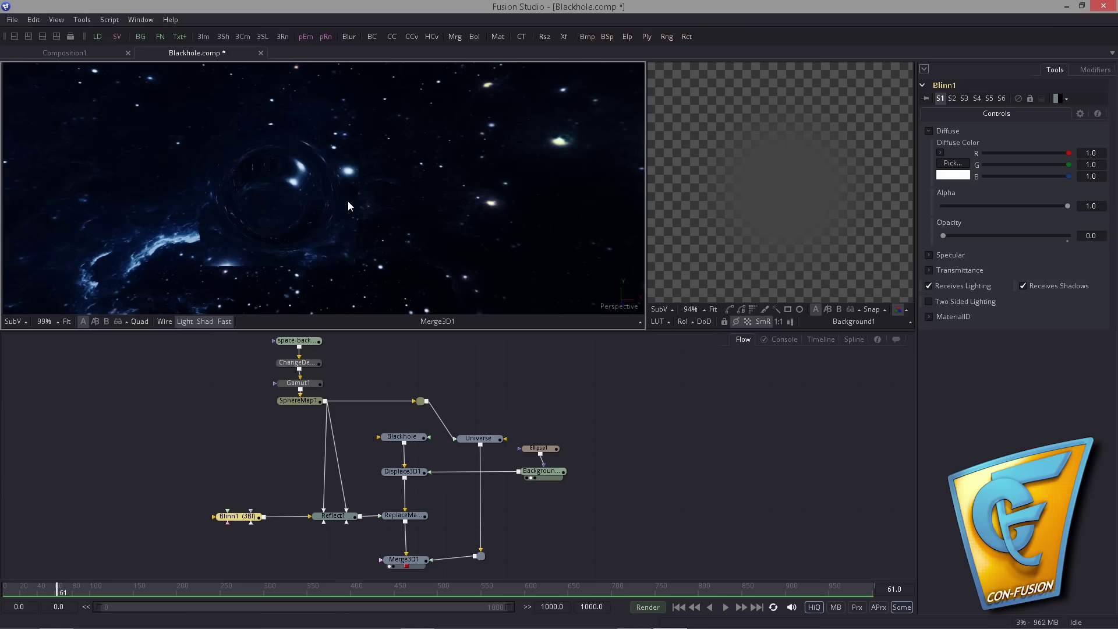
left_click_drag(315, 221, 411, 218)
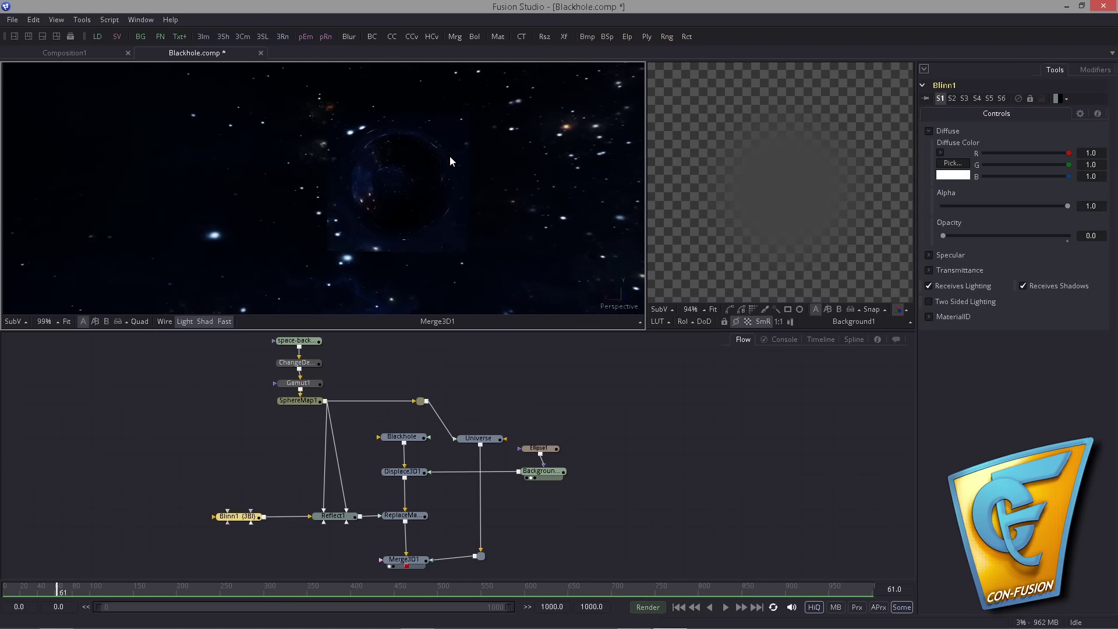
Rotate SphereMap1 about X to about -45.6 degrees and check the starfield behind and within the black hole from different angles.
left_click_drag(450, 155, 374, 361)
left_click(298, 400)
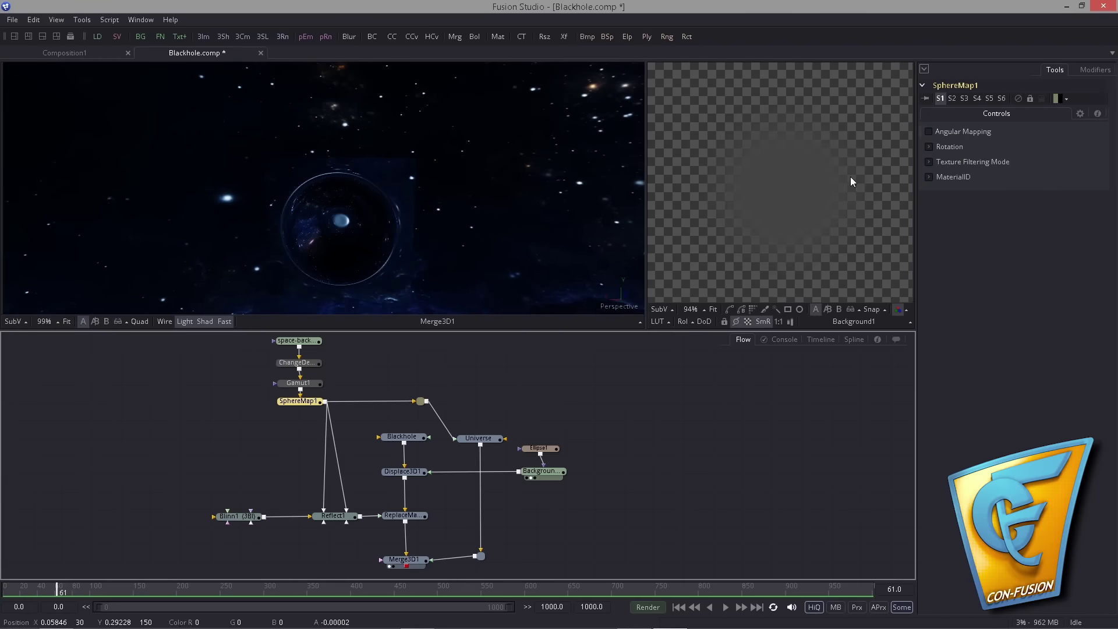
left_click(930, 146)
mouse_move(987, 201)
left_mouse_down()
mouse_move(964, 201)
mouse_move(981, 202)
left_mouse_up()
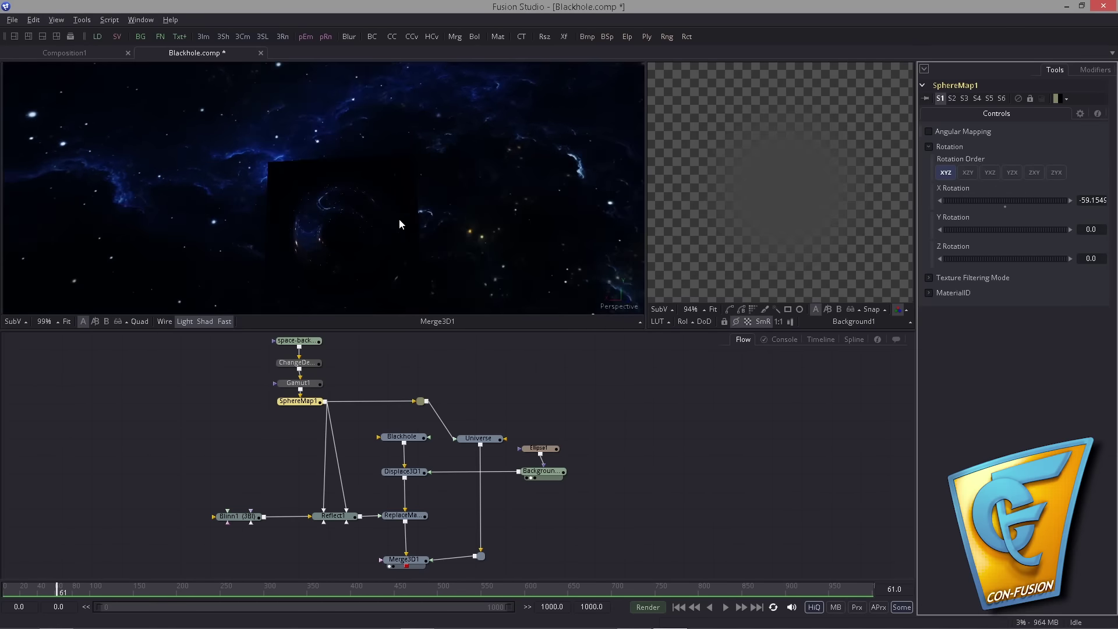
left_click_drag(399, 219, 400, 112)
left_click_drag(1003, 201, 1013, 201)
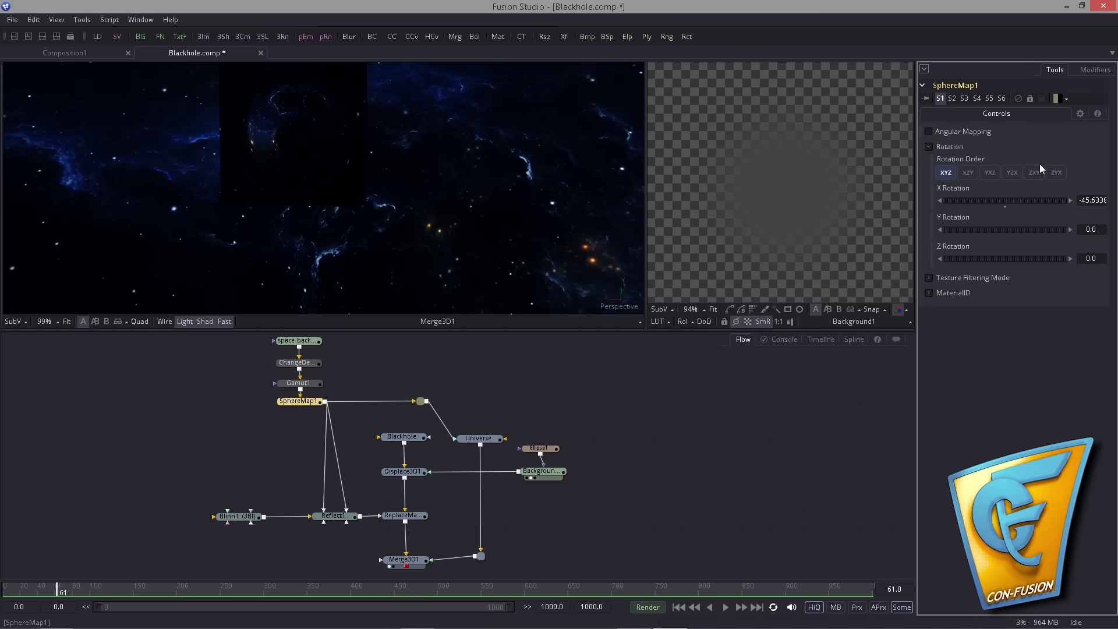
left_click_drag(330, 180, 207, 137)
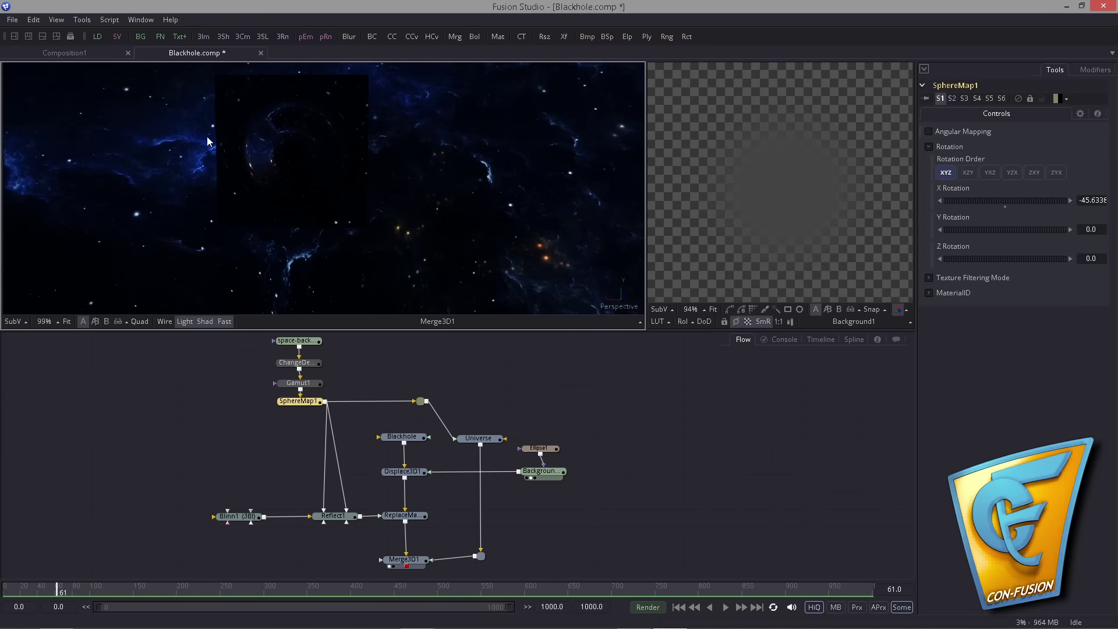
left_click_drag(308, 163, 303, 143)
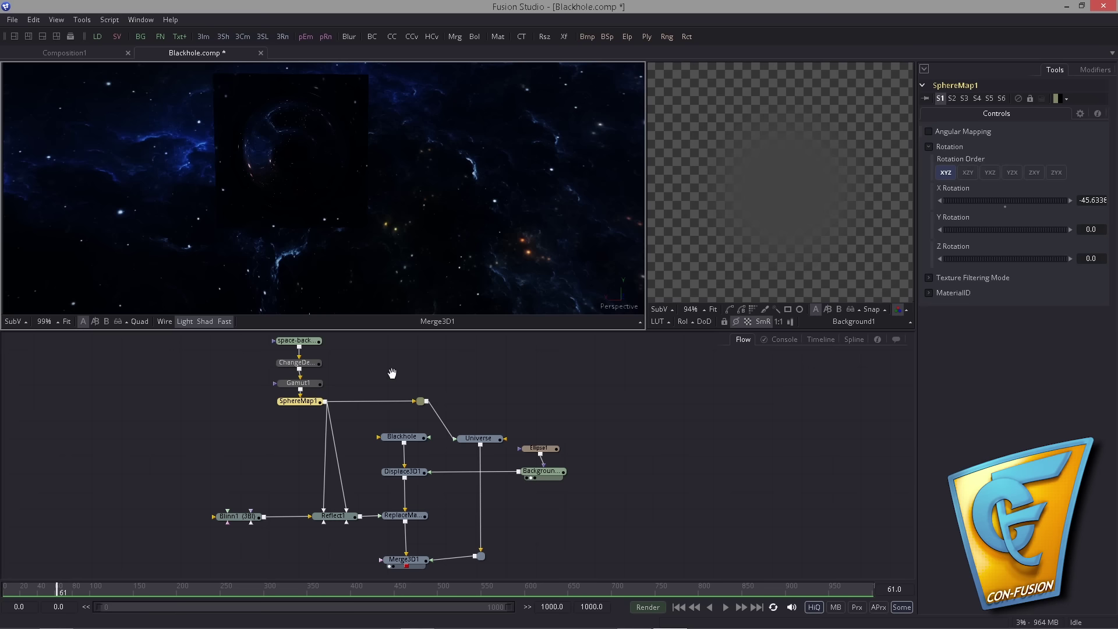
Add a Replace Normals 3D node after Merge3D1.
left_click_drag(392, 374, 382, 352)
left_click(540, 512)
left_click(396, 536)
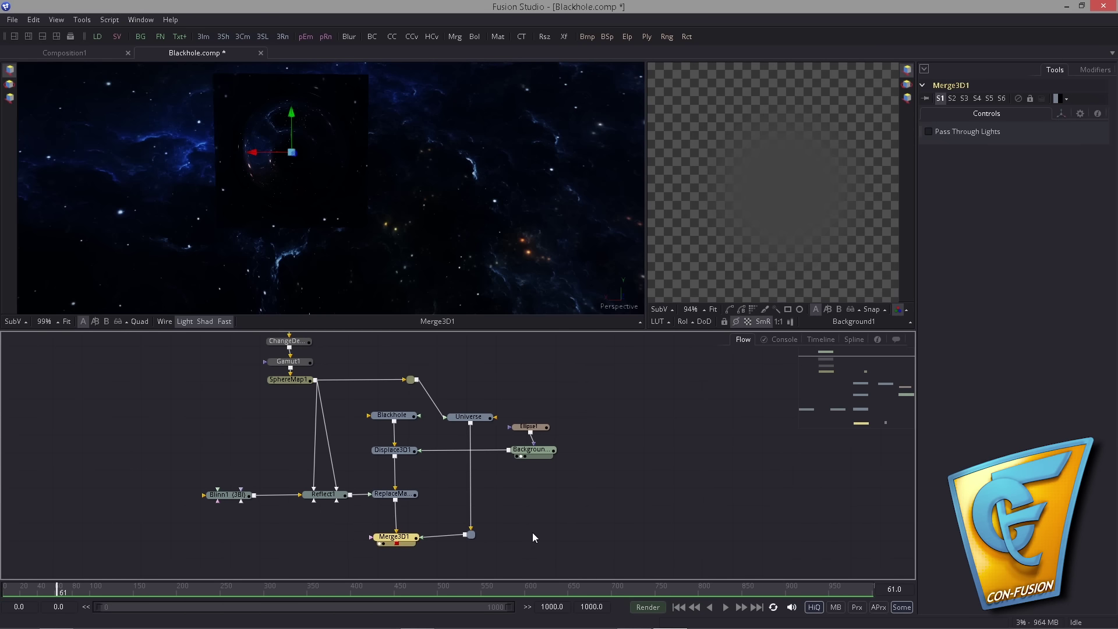
scroll(533, 532, "down", 2)
key("ctrl+space")
type("r")
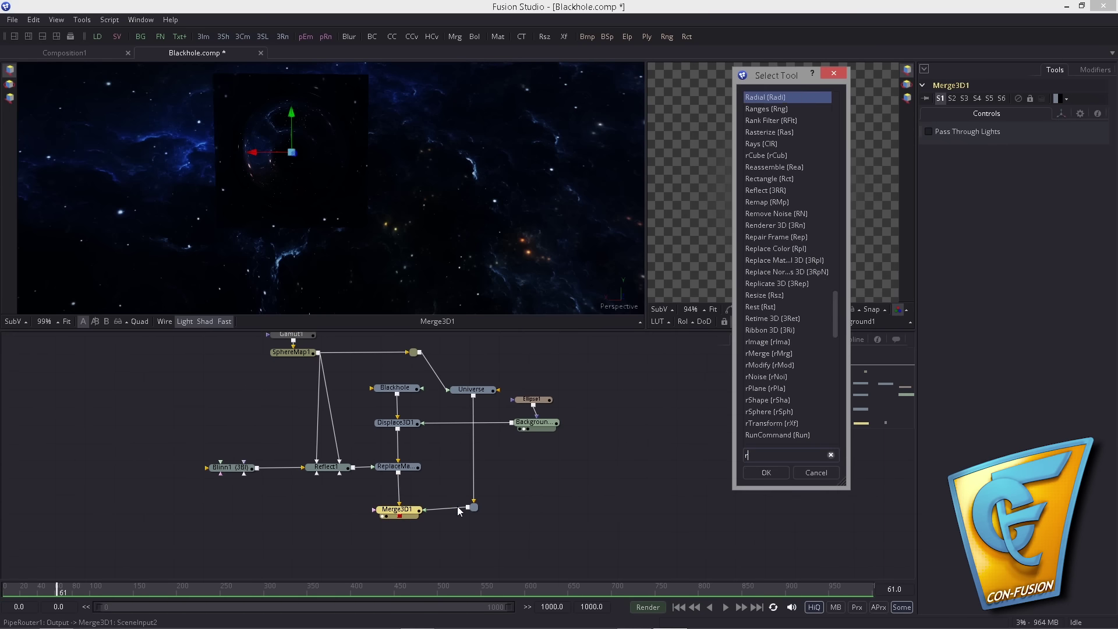
type("epl")
key("Down")
key("Down")
key("Return")
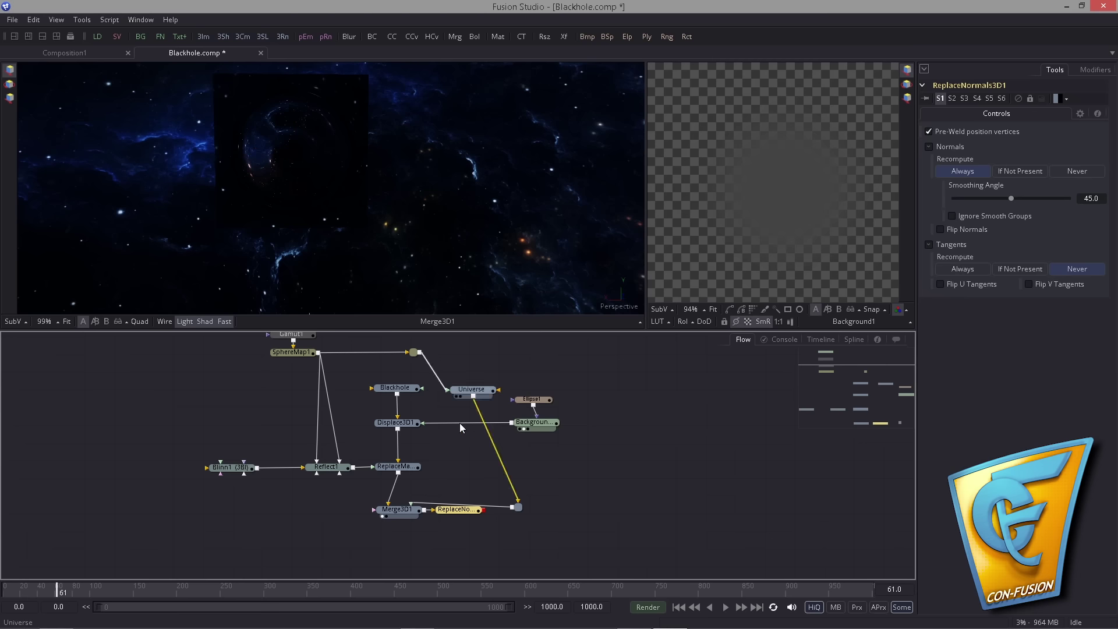
Place ReplaceNormals3D1 directly beneath Merge3D1 and return the Universe connection's router to its spot beside Merge3D1.
mouse_move(431, 505)
left_mouse_down()
mouse_move(407, 543)
mouse_move(417, 512)
mouse_move(396, 515)
mouse_move(412, 513)
left_mouse_up()
left_click_drag(449, 511, 393, 547)
left_click_drag(518, 508, 482, 515)
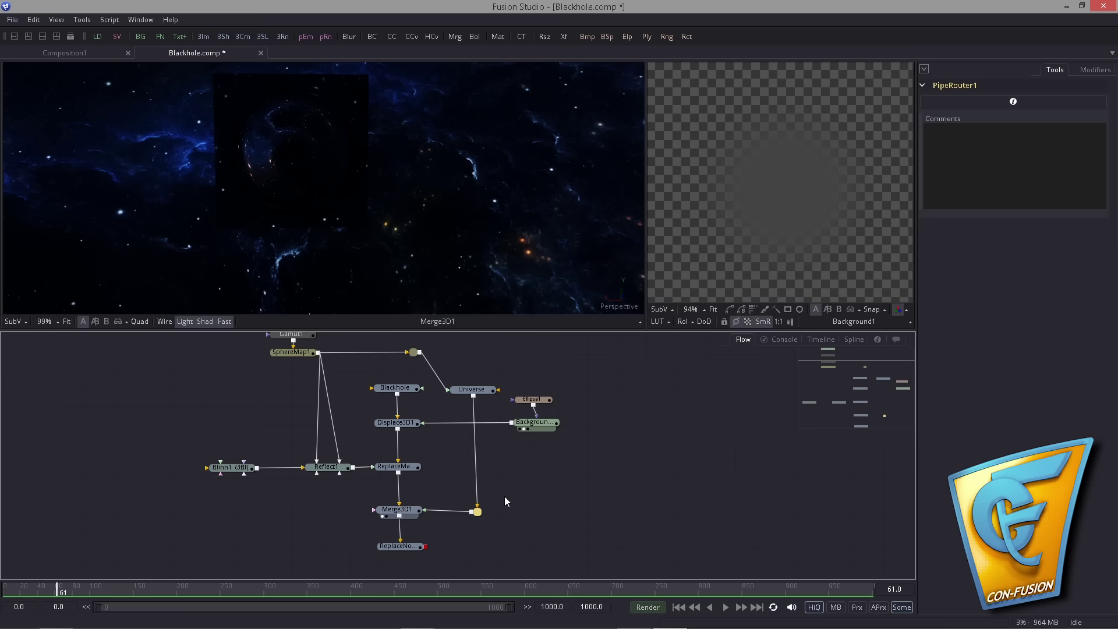
Show ReplaceNormals3D1 in the 3D view and turn on Flip Normals for it.
left_click_drag(413, 548, 376, 202)
left_click(397, 545)
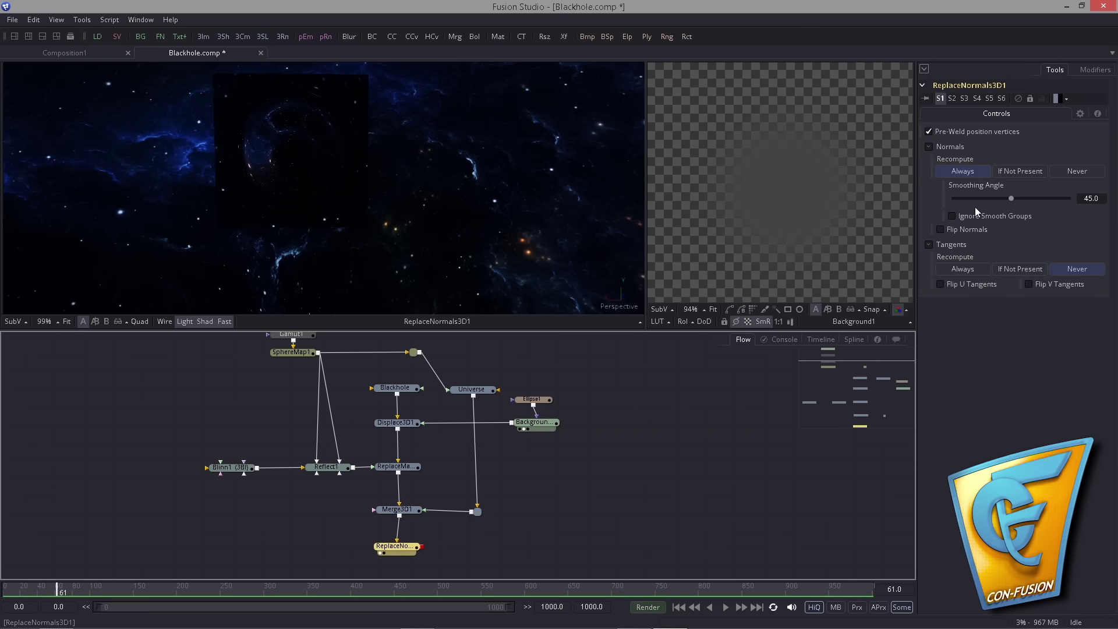
left_click(963, 228)
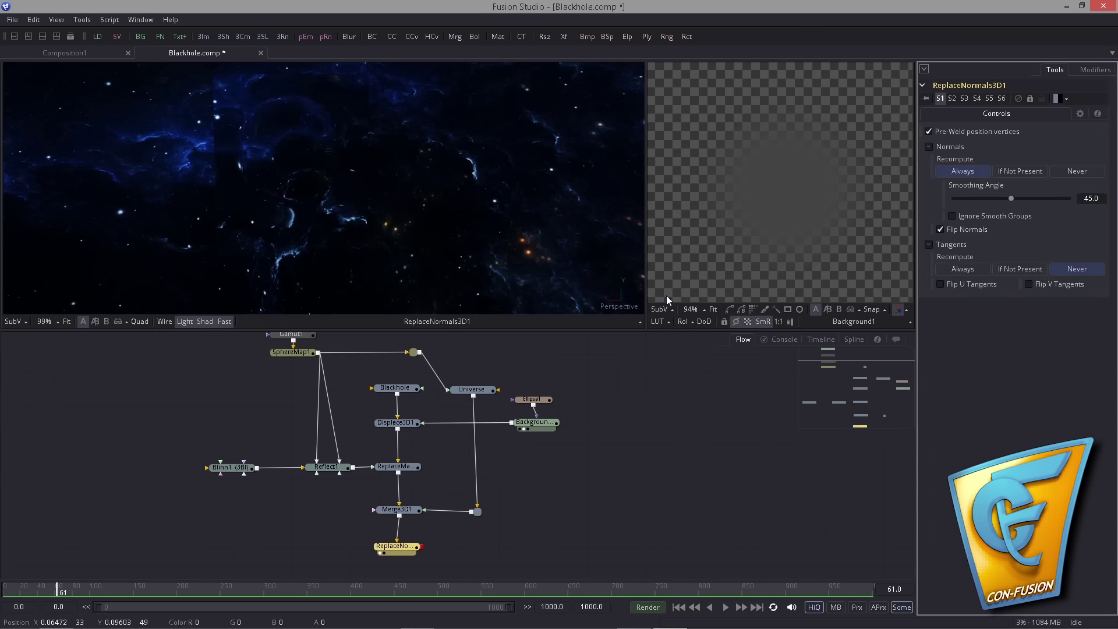
left_click_drag(273, 204, 312, 119)
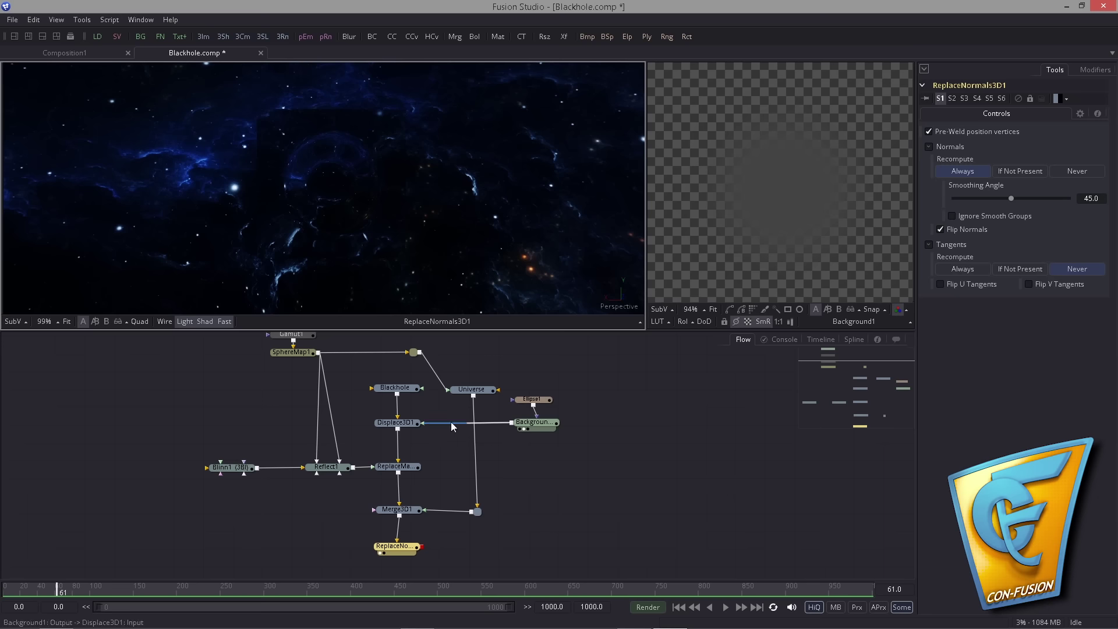
Move ReplaceNormals3D1, Merge3D1 and the Universe router further down the flow, away from the Reflect1 row.
left_click_drag(454, 493, 431, 464)
left_click_drag(386, 523, 389, 544)
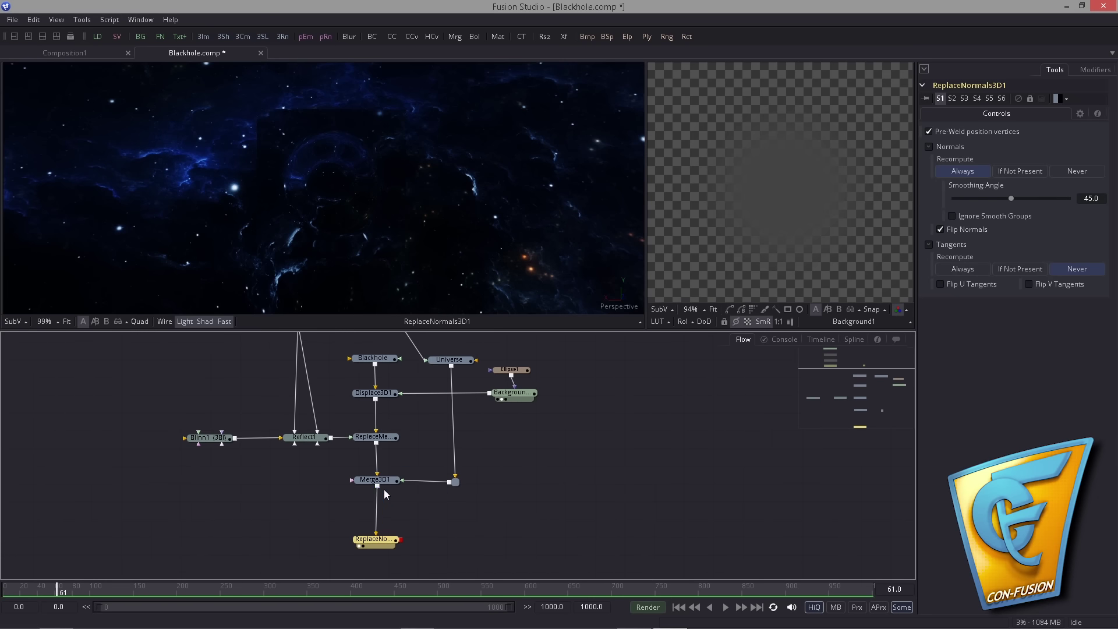
left_click_drag(383, 480, 386, 515)
left_click_drag(463, 481, 411, 528)
left_click(505, 459)
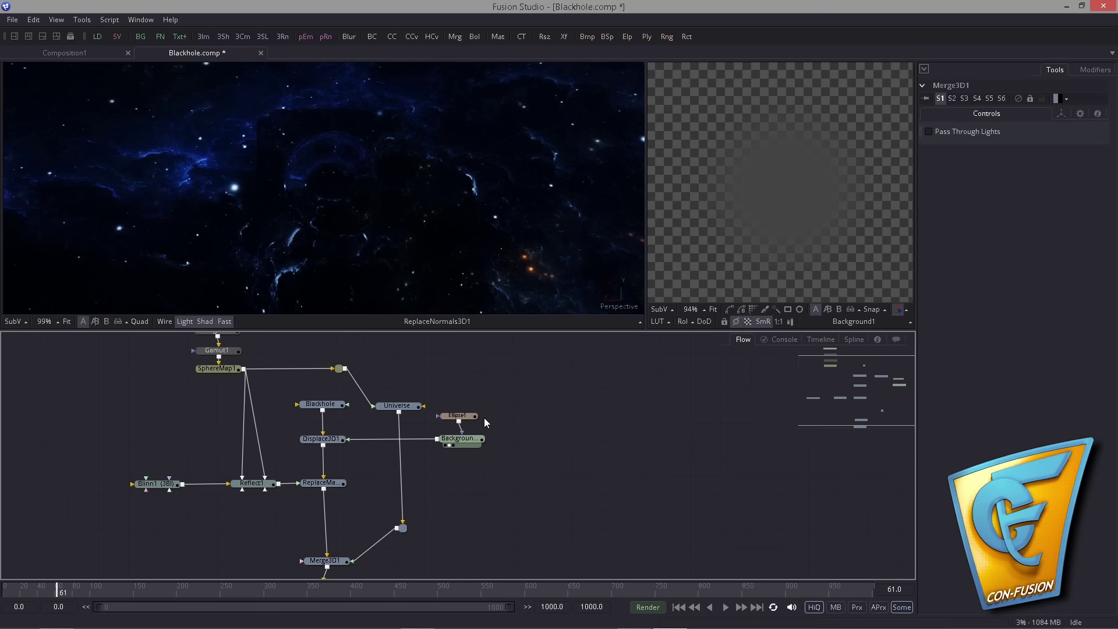
Duplicate the Ellipse1 and Background1 node pair beneath the original.
left_click_drag(484, 418, 446, 438)
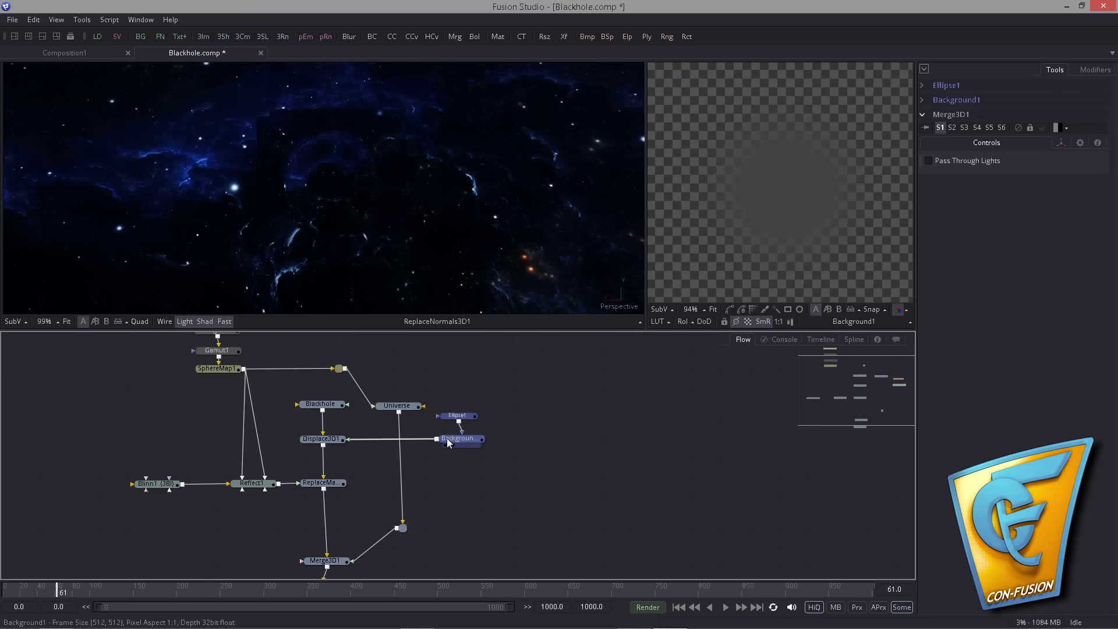
left_click(512, 473)
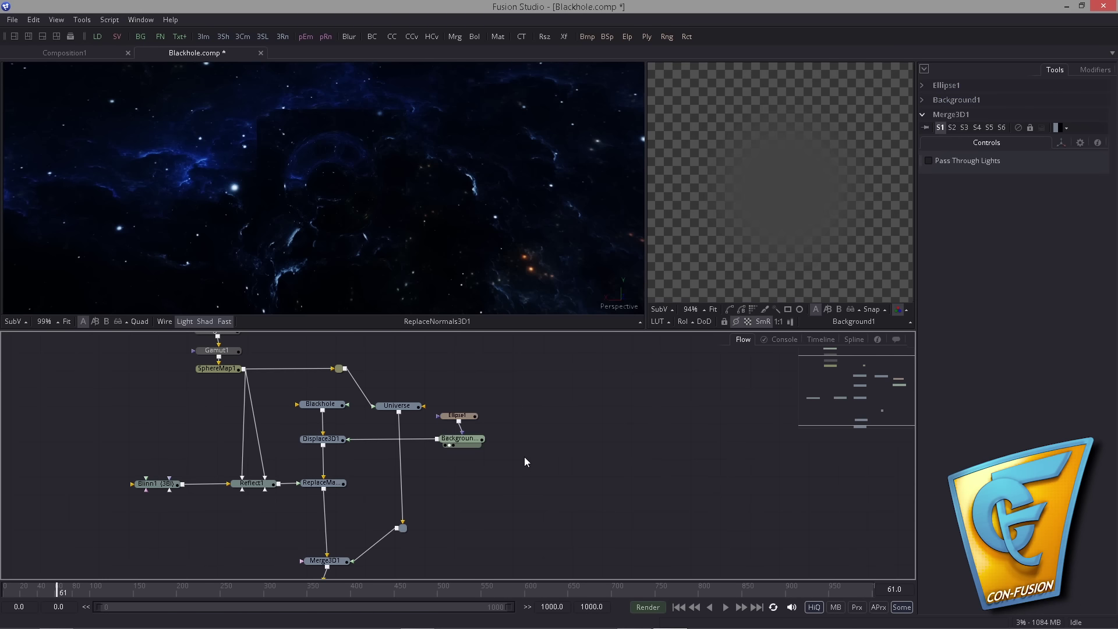
key("ctrl+v")
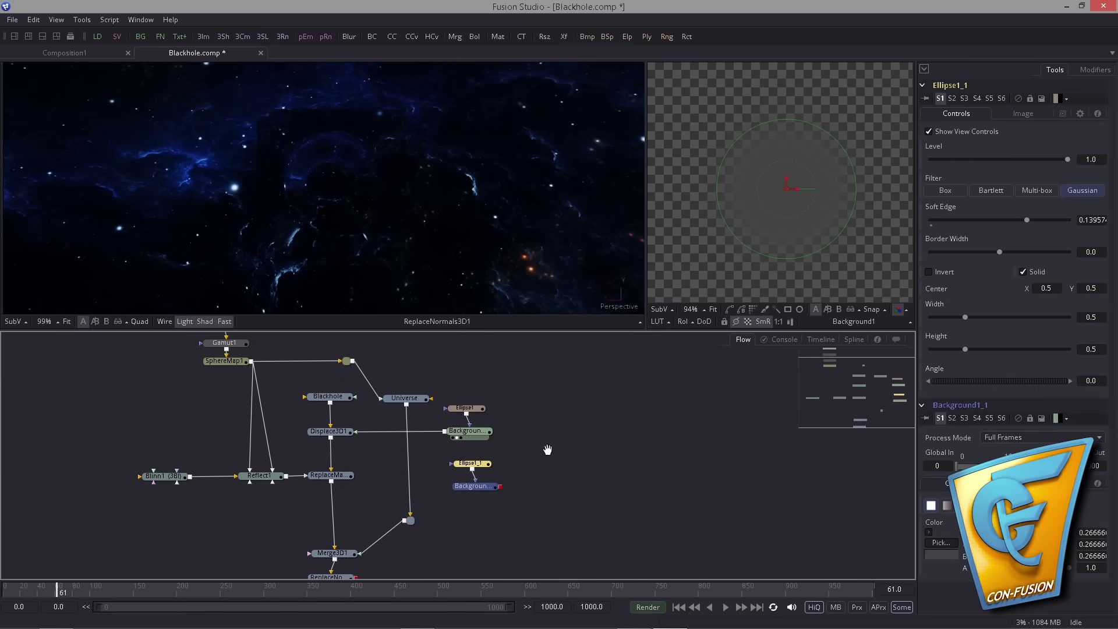
Move the Universe node and its router further out so that Universe sits level with SphereMap1.
left_click(427, 404)
left_click_drag(427, 405, 434, 404)
left_click_drag(534, 376, 408, 540)
left_click_drag(425, 519, 496, 525)
left_click(539, 518)
Move Ellipse1 and Background1 further from Displace3D1, shift Universe and its router outward, and align the copied pair below Background1.
left_click_drag(493, 396, 483, 432)
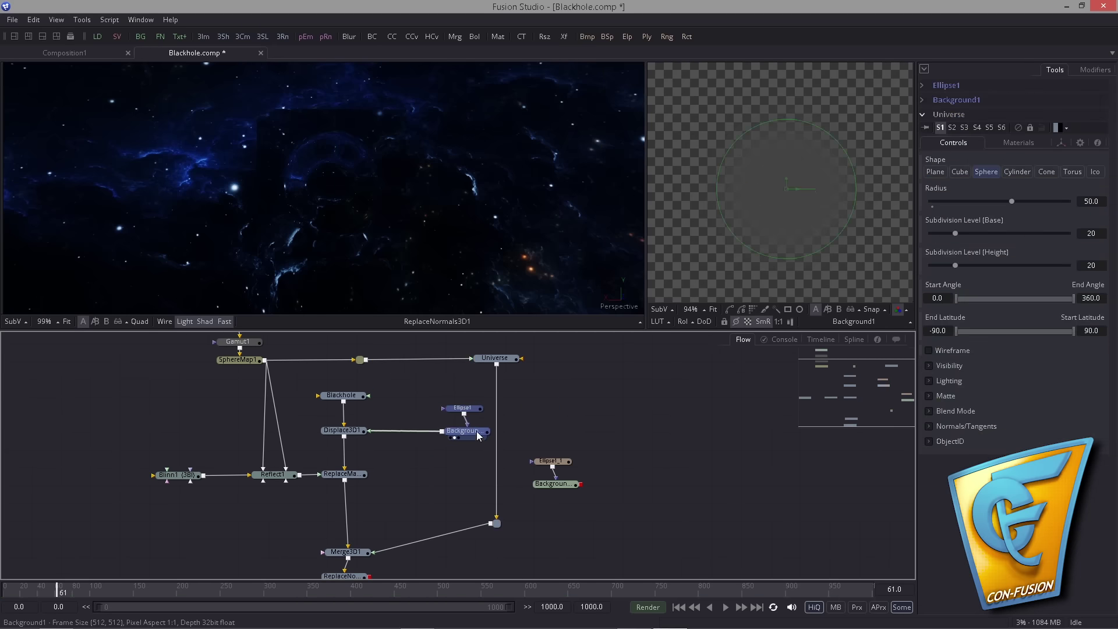
left_click_drag(558, 346, 550, 520)
left_click_drag(474, 445, 502, 410)
left_click_drag(655, 453, 601, 493)
left_click_drag(601, 487, 504, 485)
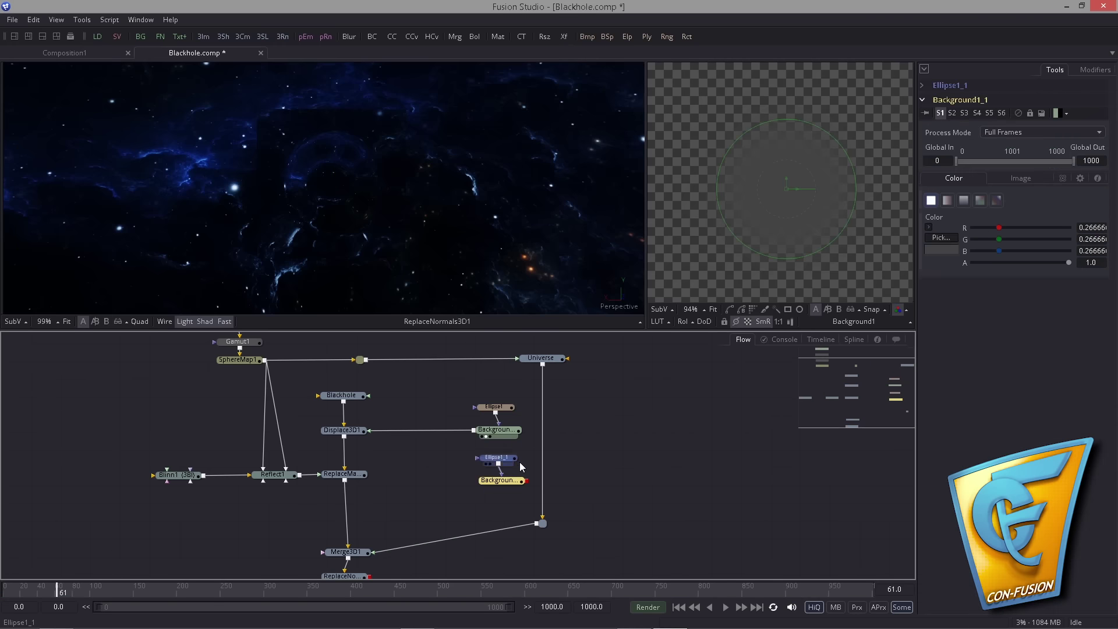
left_click(671, 370)
Move the Ellipse1_1 and Background1_1 pair across the flow to below Blinn1.
left_click(502, 480)
left_click_drag(386, 457, 421, 474)
left_click_drag(544, 521, 454, 475)
left_click_drag(527, 475, 147, 535)
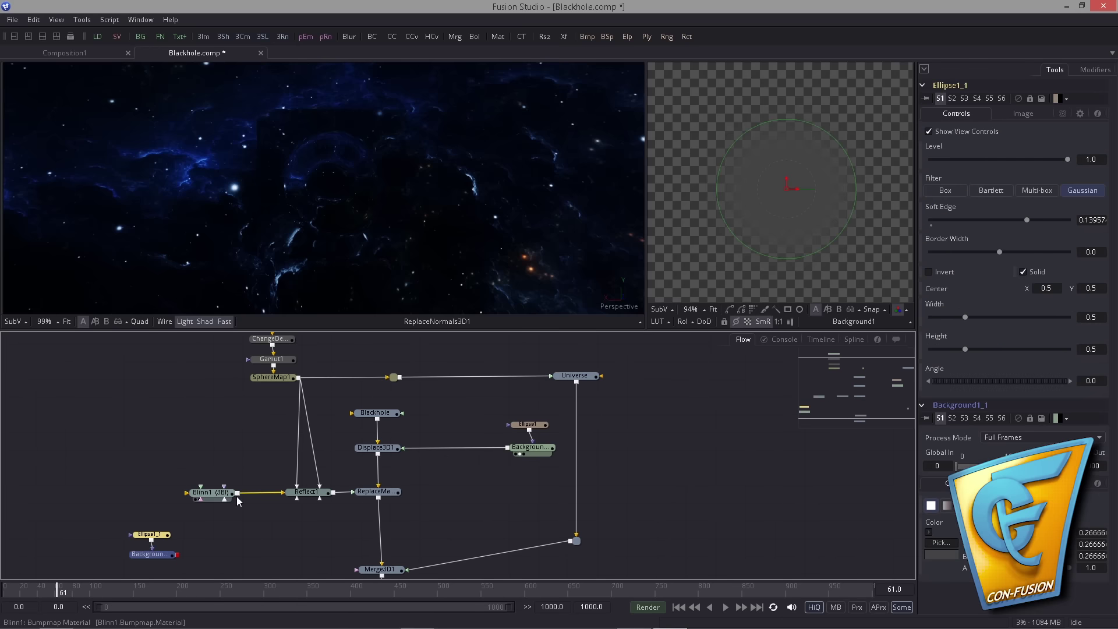
left_click_drag(294, 441, 339, 413)
Show Background1_1 in the second viewer and set its colour to black.
left_click(244, 475)
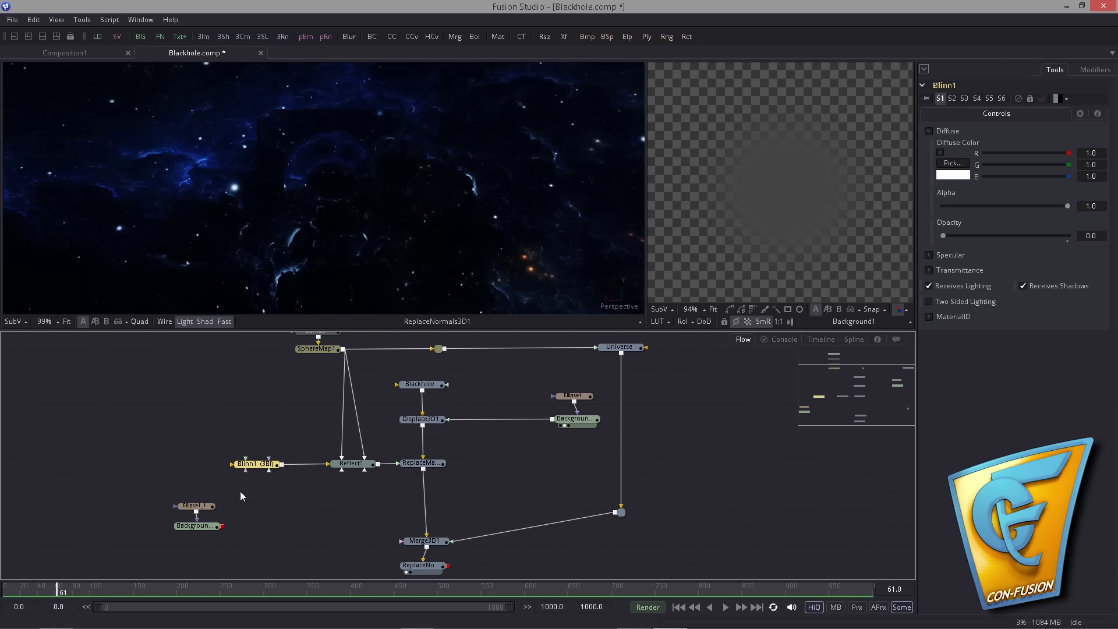
left_click_drag(258, 470, 254, 471)
left_click_drag(222, 527, 763, 227)
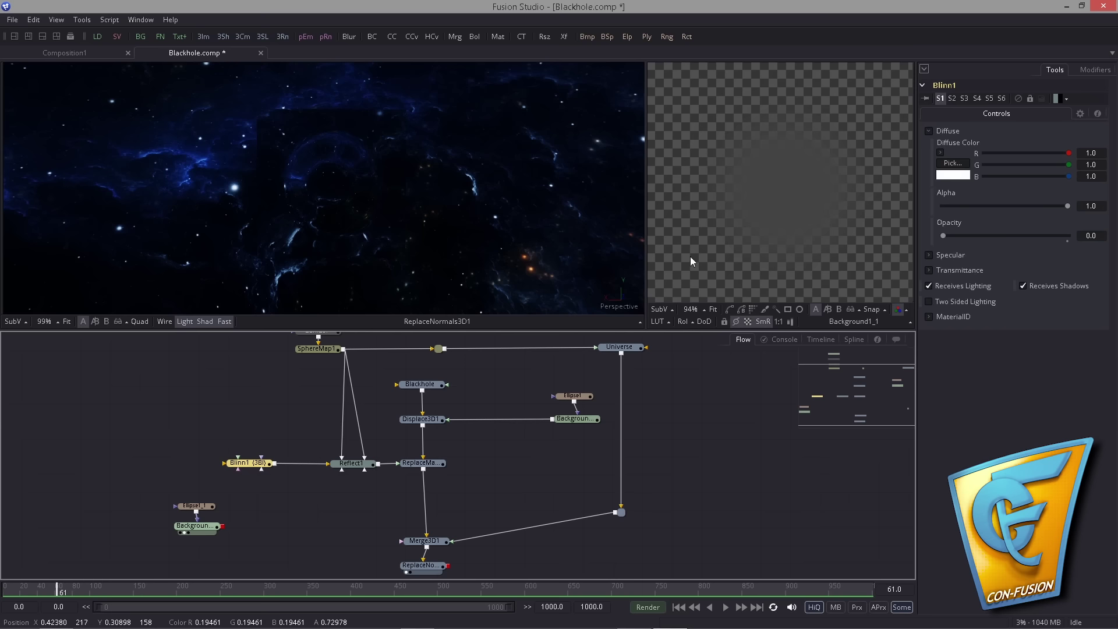
left_click_drag(999, 213, 932, 233)
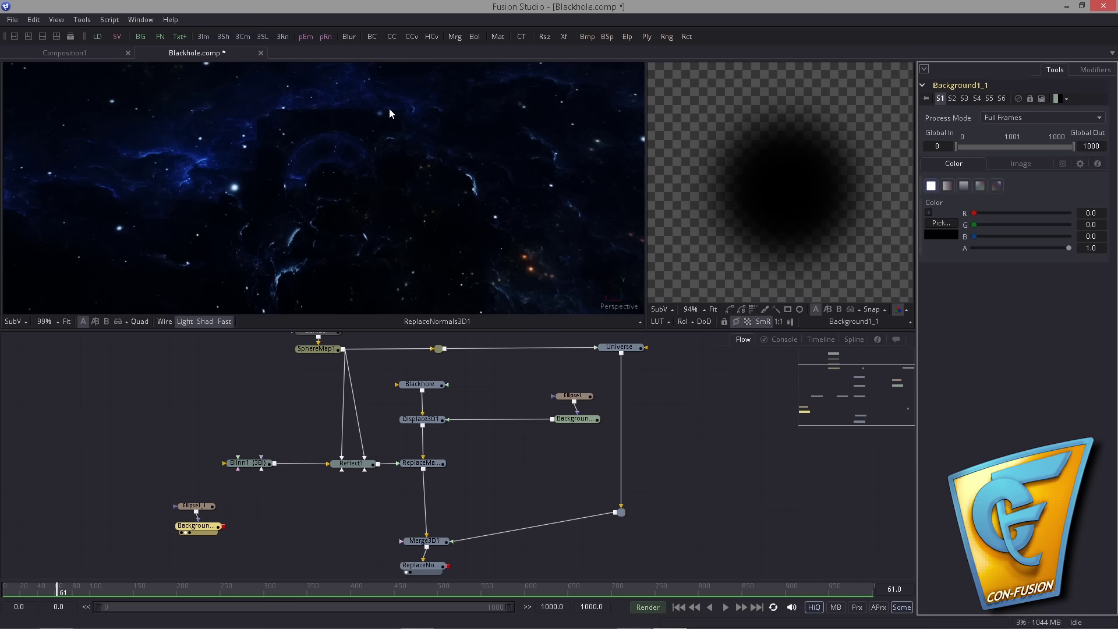
Invert the Ellipse1_1 mask.
scroll(687, 153, "down", 1)
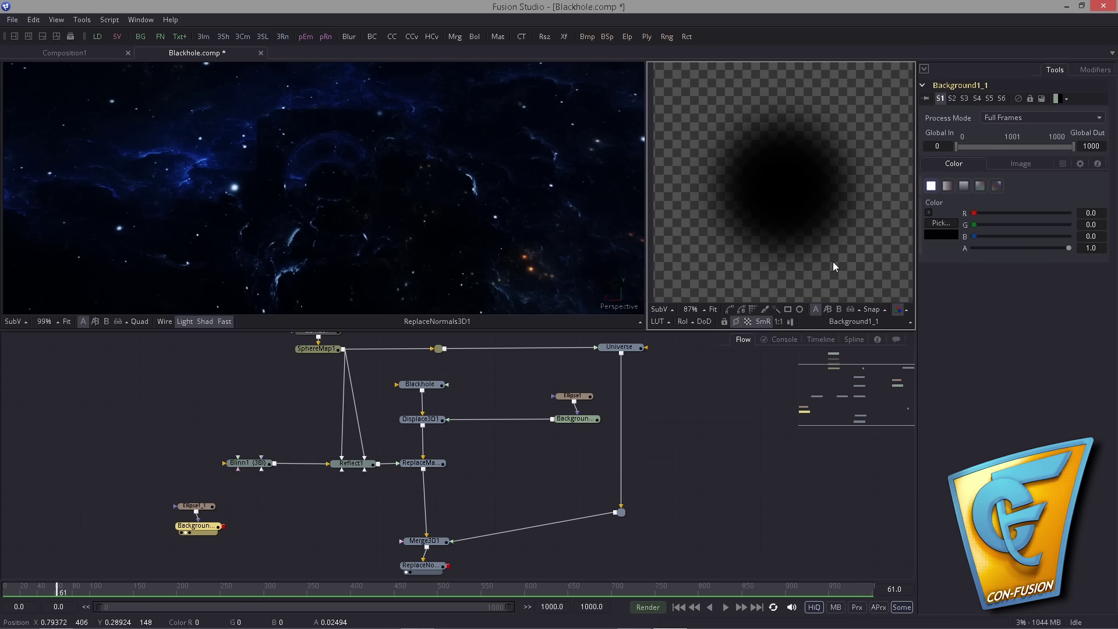
left_click(195, 506)
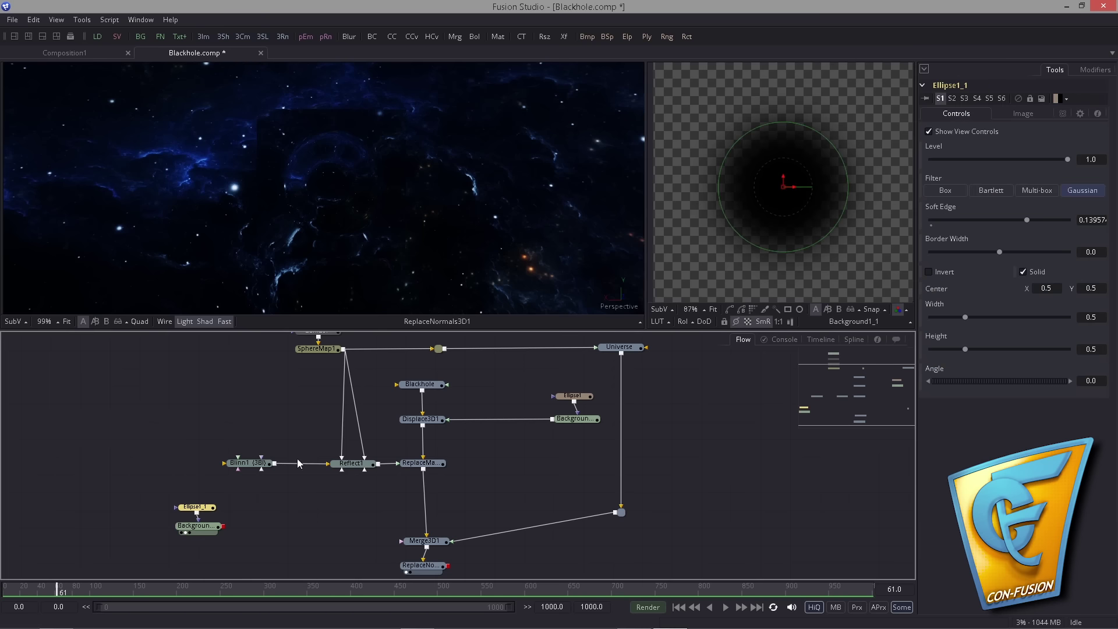
left_click(939, 273)
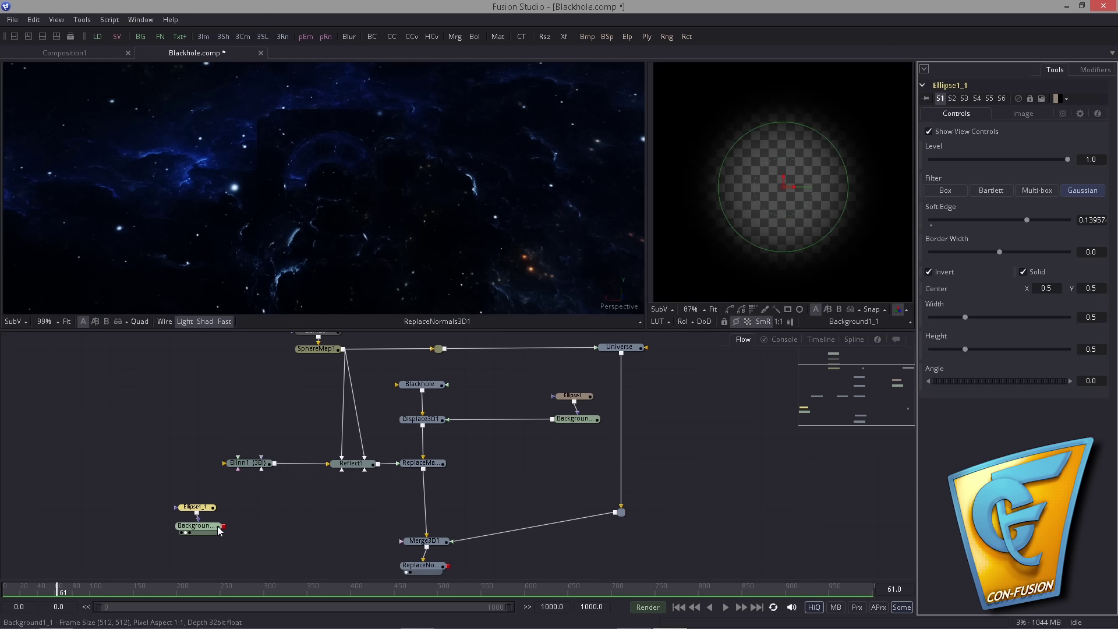
Connect Background1_1 to Blinn1's diffuse colour input and place the Ellipse1_1 and Background1_1 pair beside Blinn1.
left_click_drag(223, 527, 239, 464)
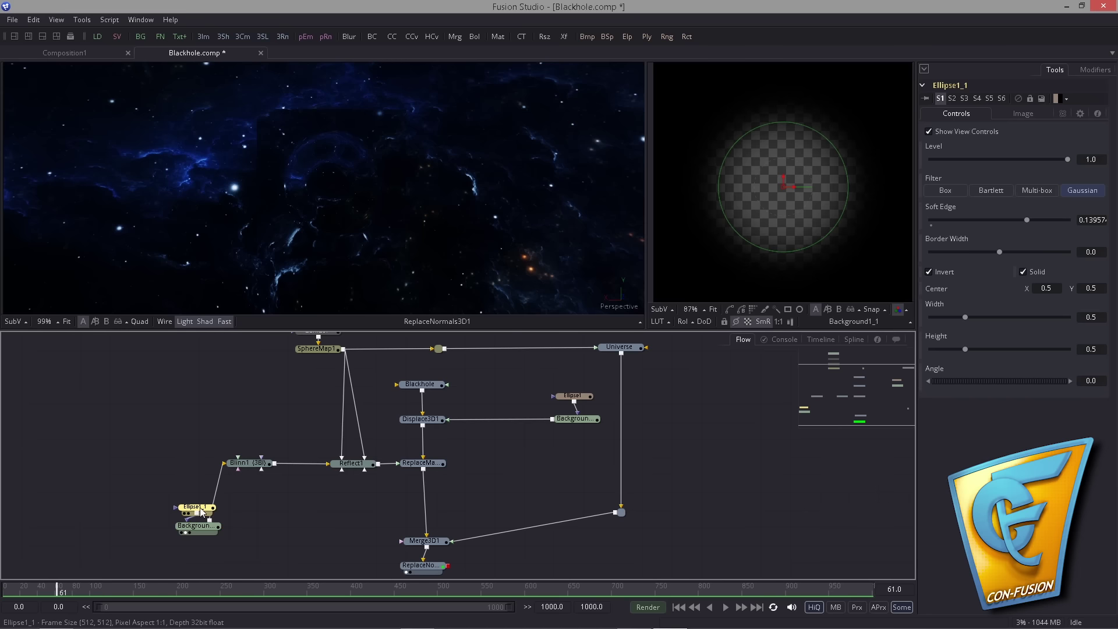
left_click(250, 466)
left_click_drag(197, 509, 183, 465)
left_click(198, 526, "ctrl")
Set Blinn1's diffuse opacity to 1.0 and its diffuse colour to black.
left_click(247, 464)
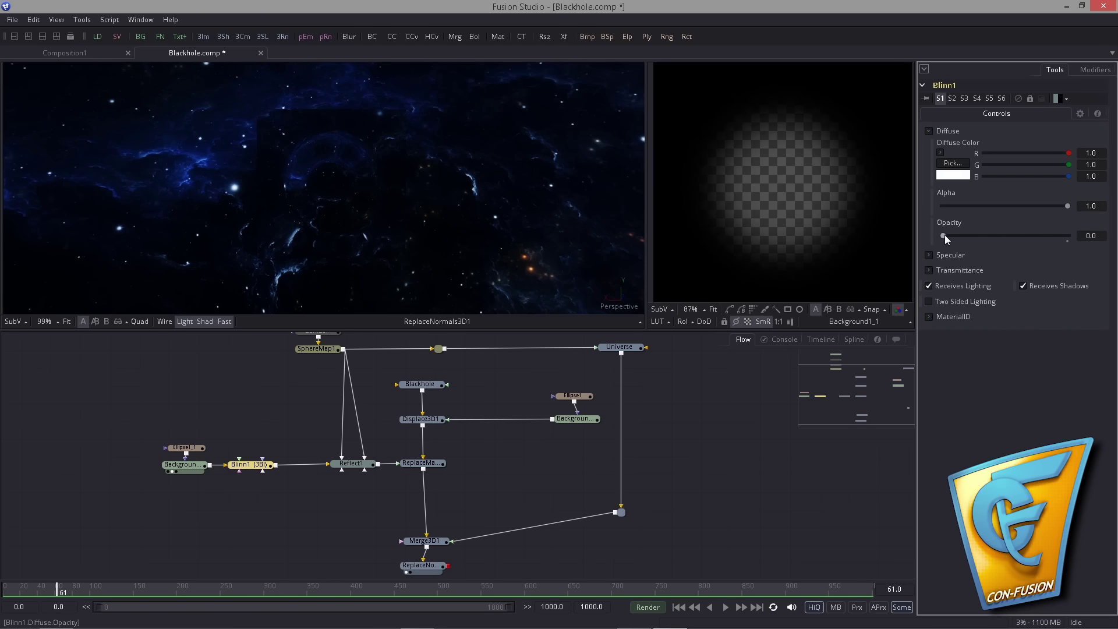
mouse_move(944, 235)
left_mouse_down()
mouse_move(1082, 233)
mouse_move(1116, 250)
left_mouse_up()
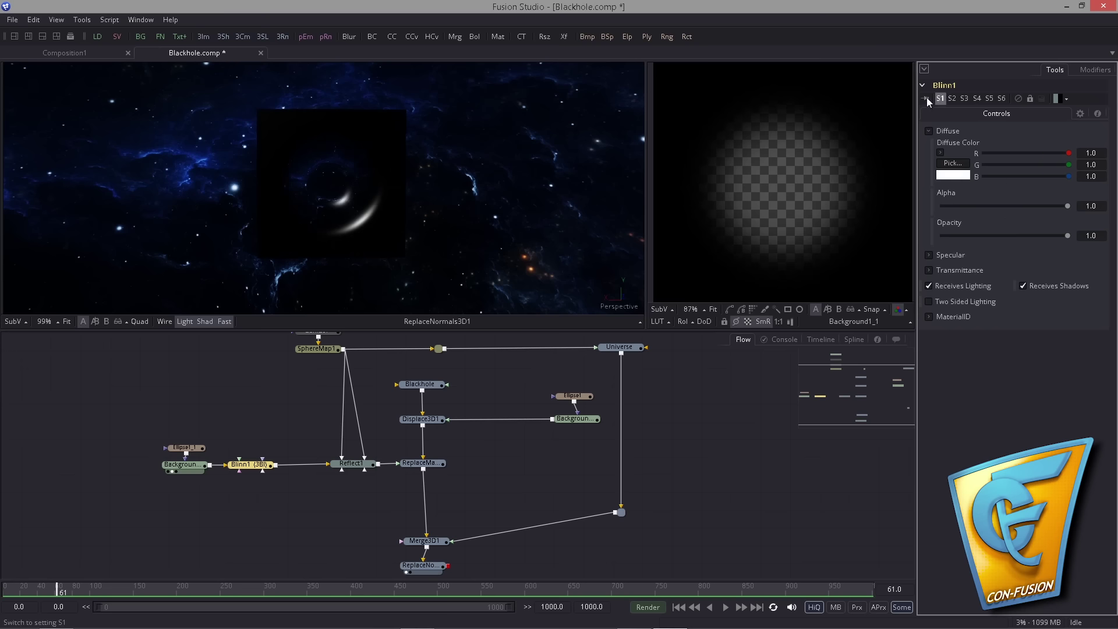
left_click(941, 153)
left_click_drag(1043, 172, 1052, 250)
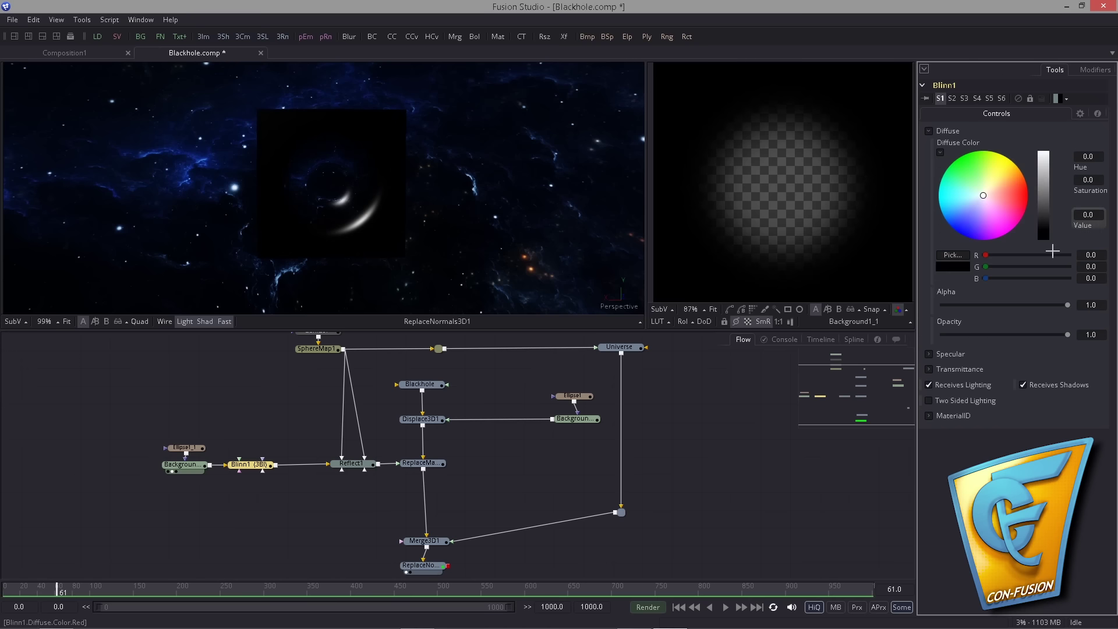
Enable the buffer LUT on the 3D viewer and switch it to Gamut View LUT.
left_click_drag(351, 218, 307, 178)
right_click(326, 201)
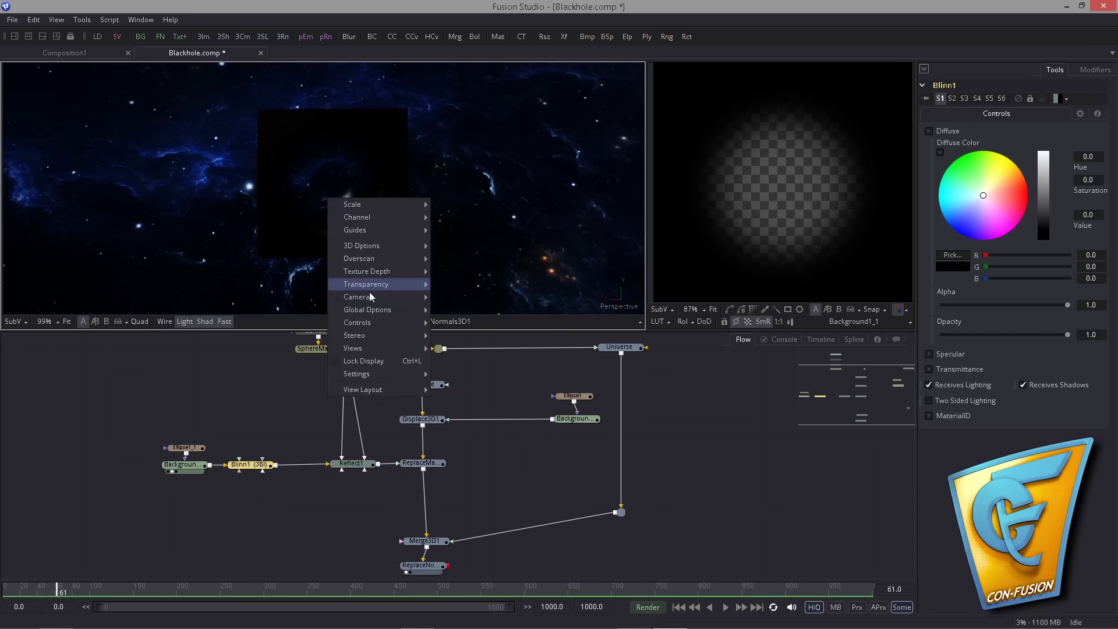
mouse_move(375, 312)
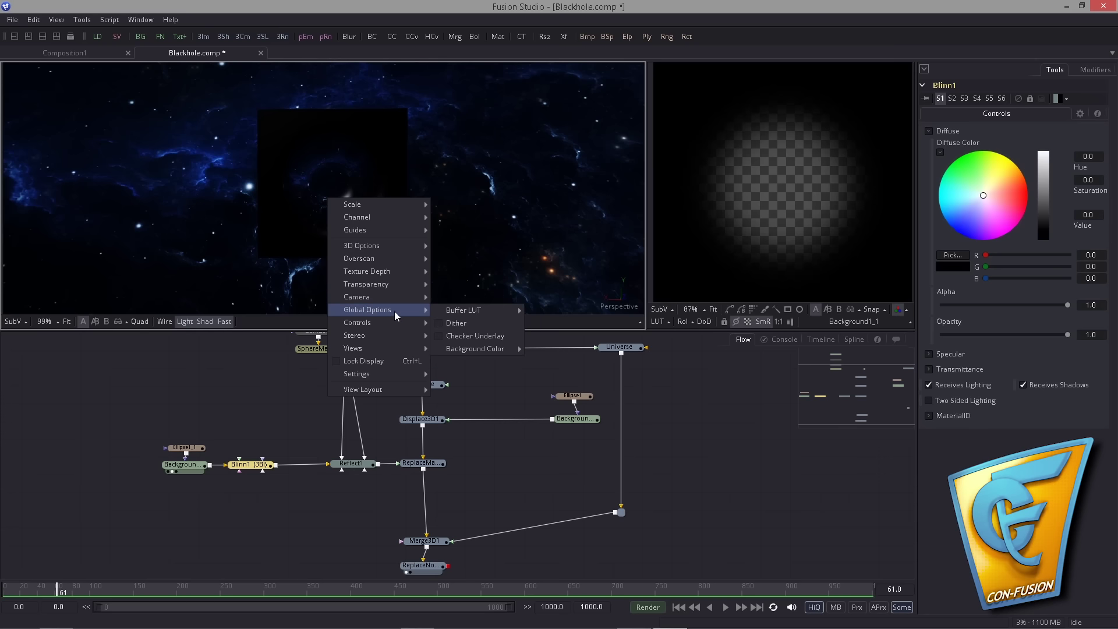
mouse_move(466, 315)
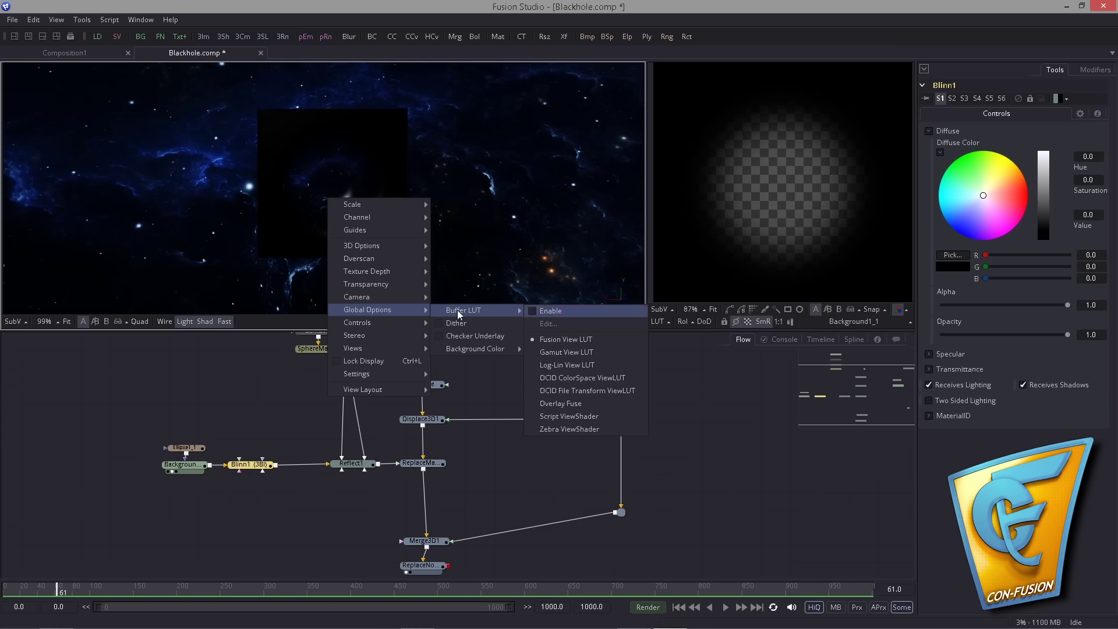
left_click(535, 313)
right_click(370, 222)
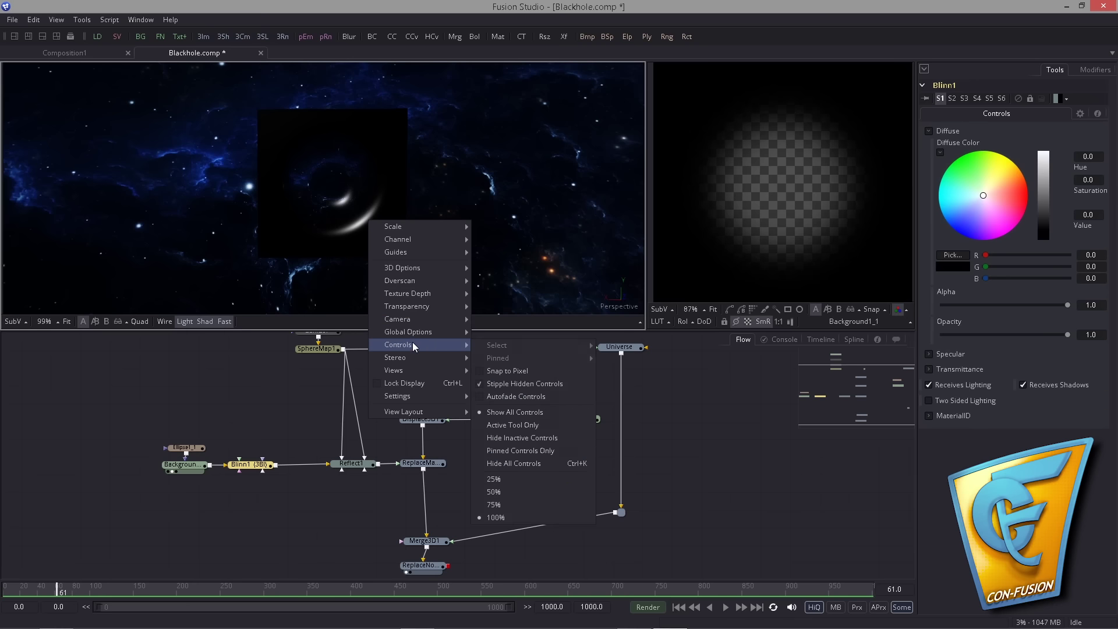
mouse_move(468, 334)
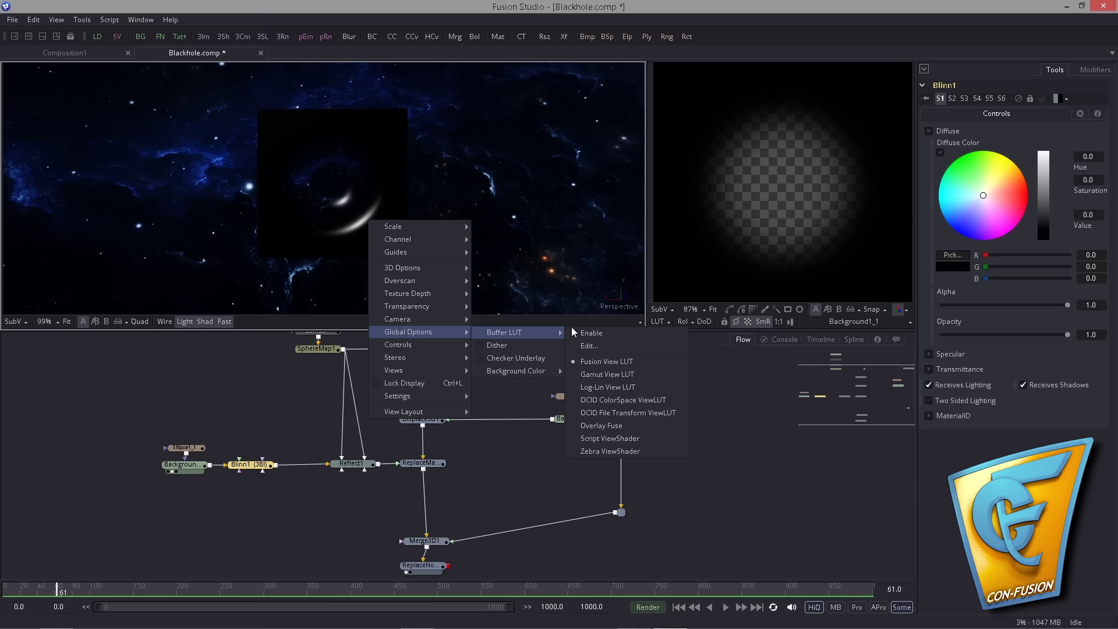
left_click(577, 332)
left_click(595, 377)
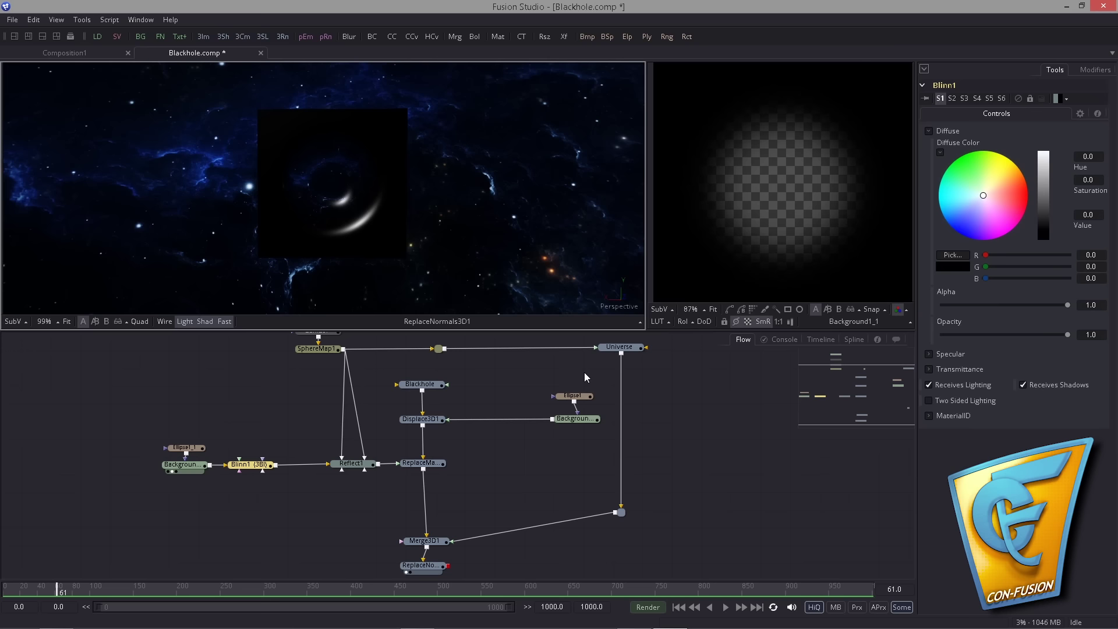
Edit the 3D viewer's Gamut View LUT, set its output colour space to sRGB and close the LUT settings.
right_click(370, 252)
mouse_move(418, 362)
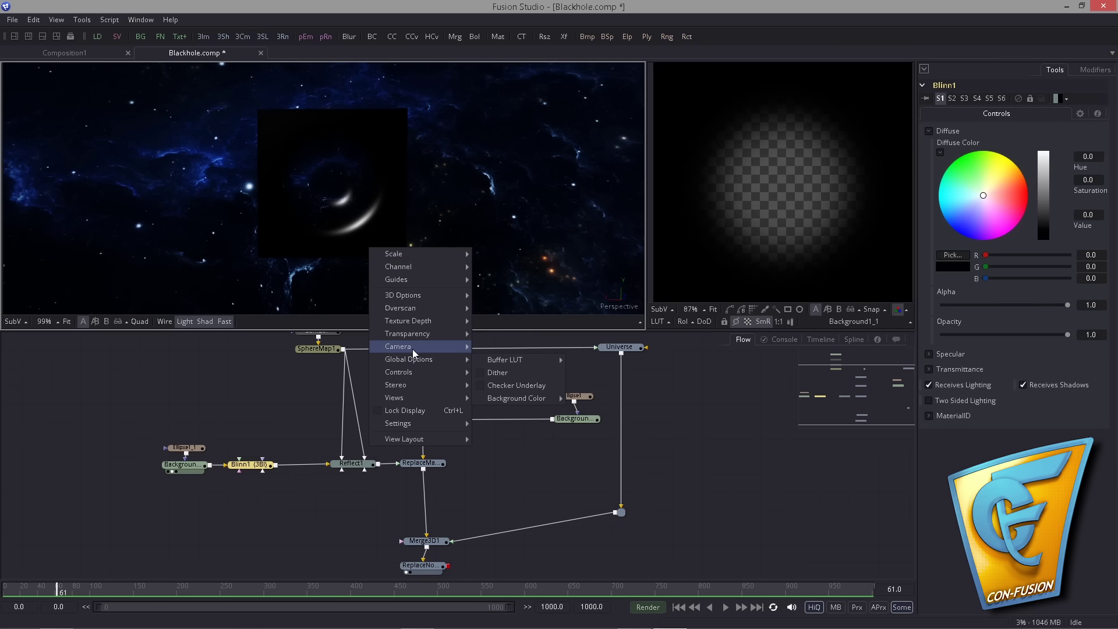
mouse_move(512, 360)
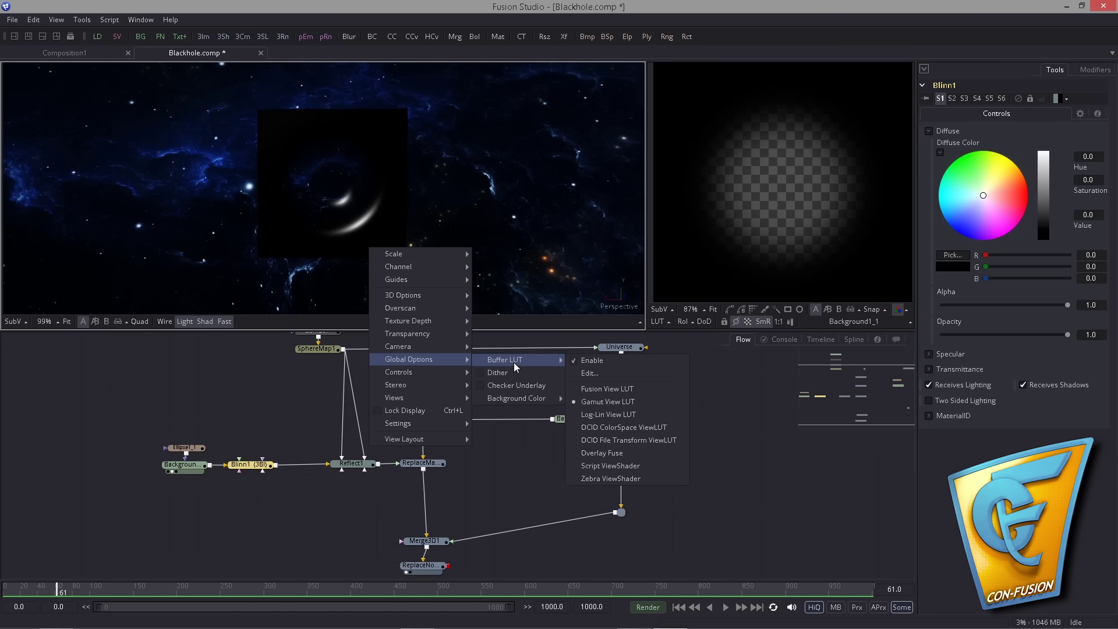
left_click(588, 374)
left_click(271, 414)
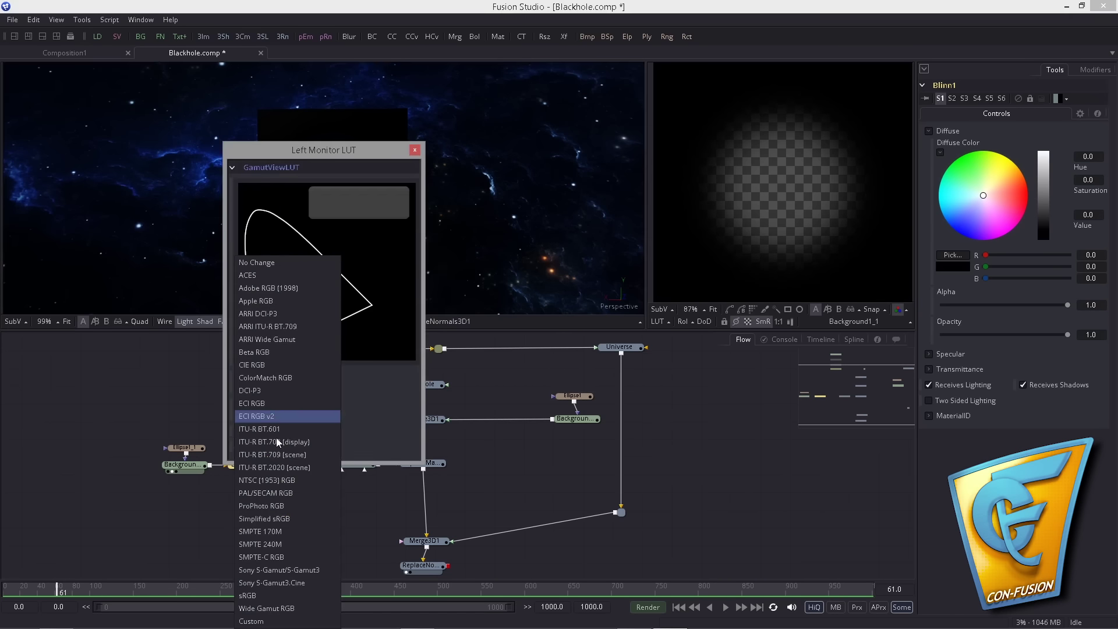
left_click(280, 591)
left_click(414, 149)
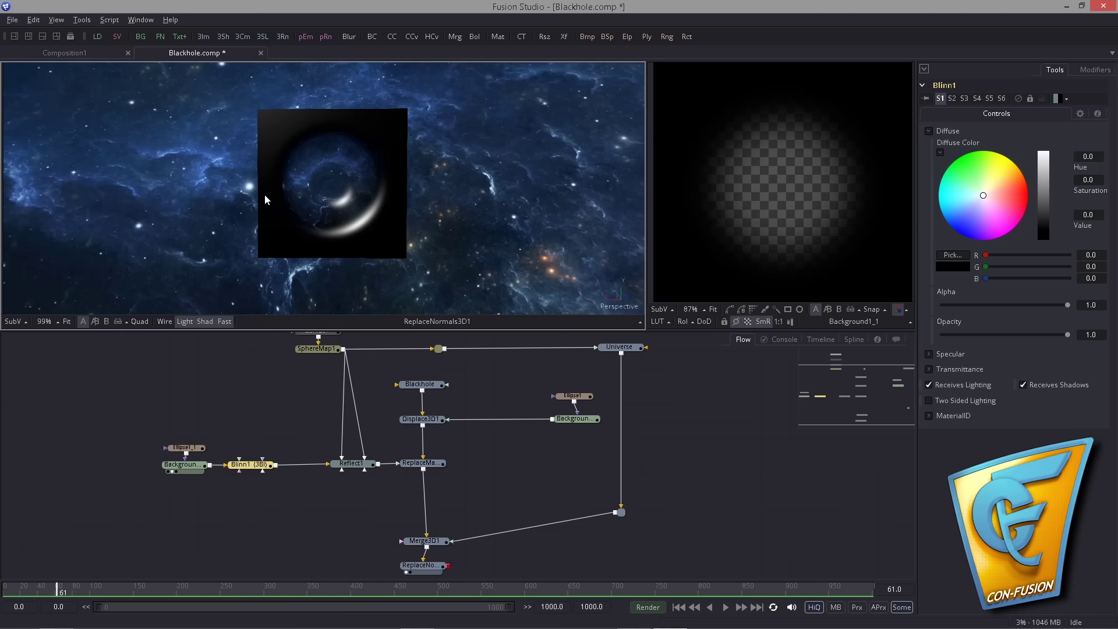
Set Blinn1's specular intensity to 0 to remove the highlights from the black hole plane.
left_click_drag(265, 199, 355, 200)
scroll(333, 213, "up", 2)
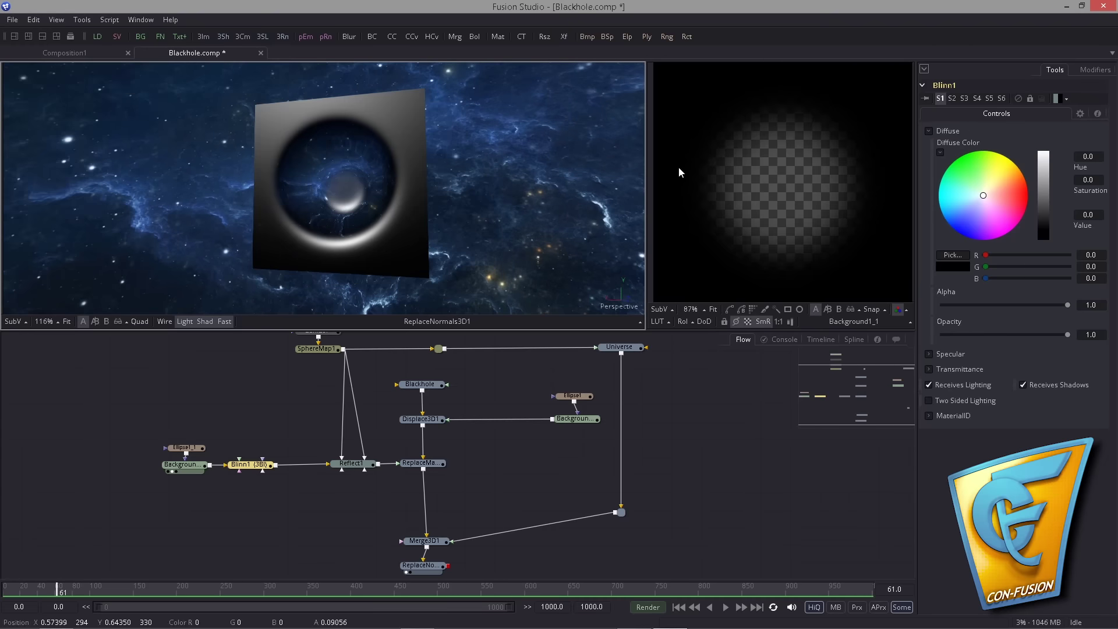
left_click_drag(345, 206, 343, 108)
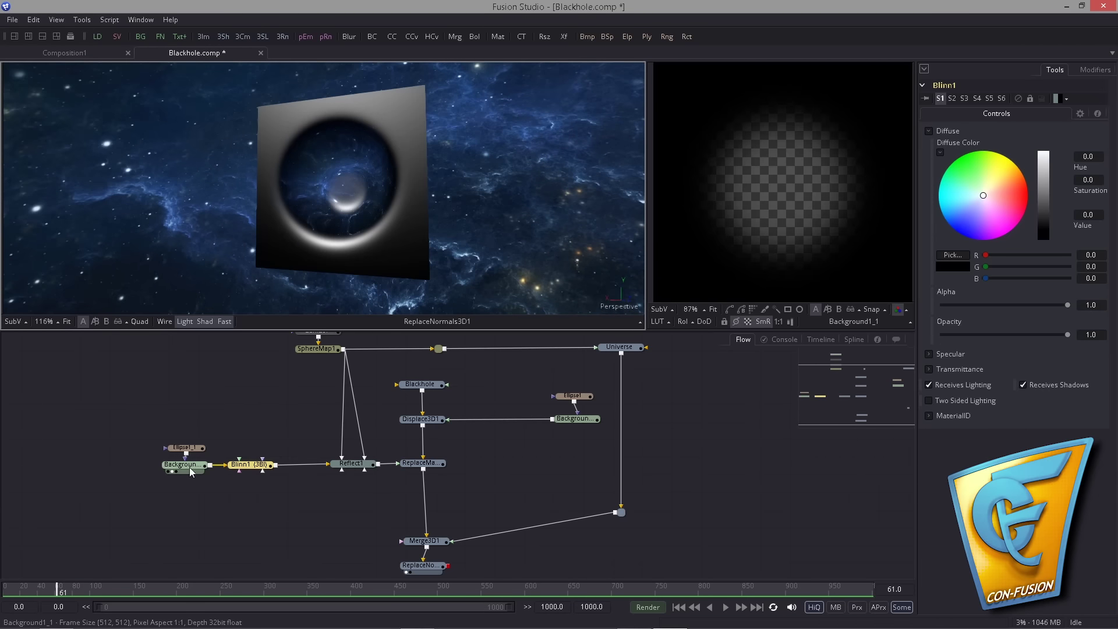
left_click(932, 355)
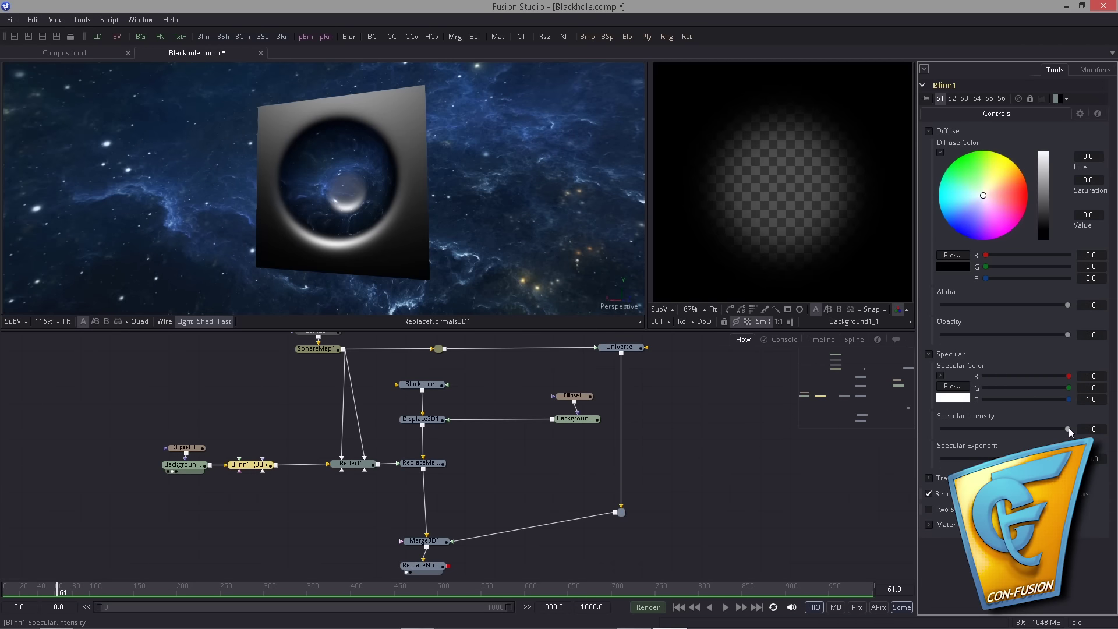
left_click_drag(1068, 429, 942, 430)
left_click_drag(441, 210, 384, 206)
Duplicate the Ellipse1_1 and Background1_1 pair and place the copy below Blinn1.
left_click(183, 465)
left_click_drag(218, 434, 184, 484)
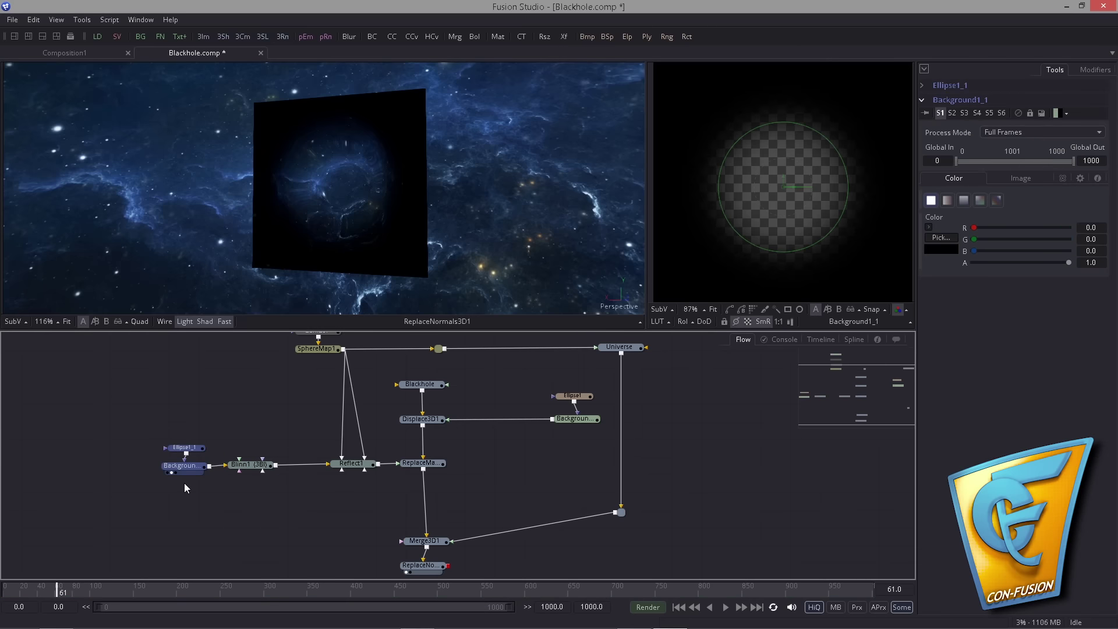
key("ctrl+c")
key("ctrl+v")
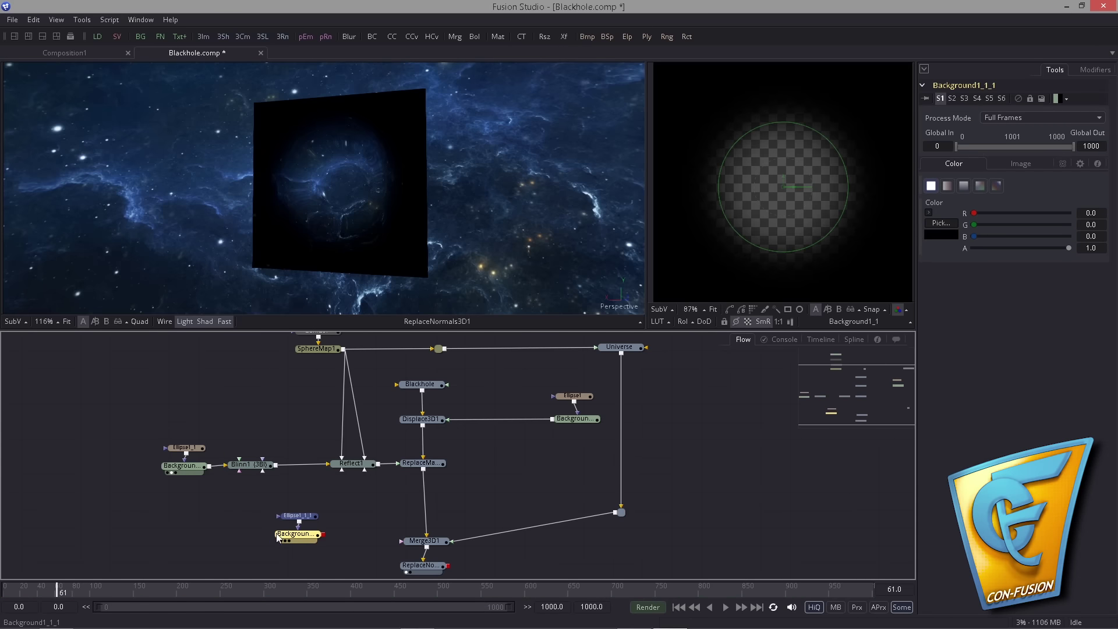
left_click_drag(278, 537, 278, 528)
left_click(366, 492)
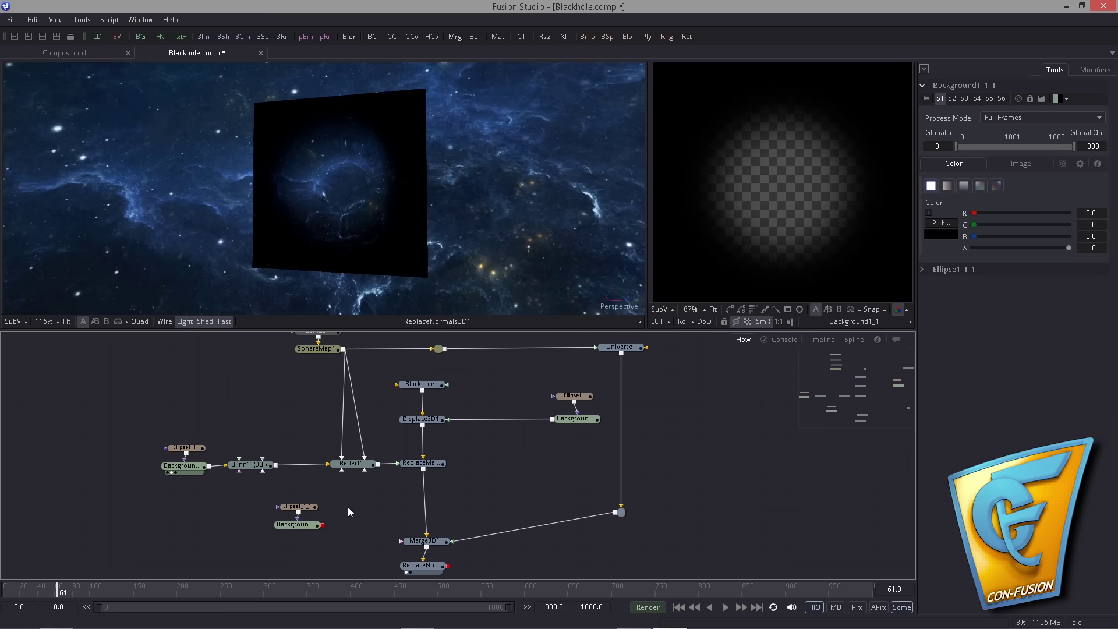
Try connecting Background1_1_1 to Reflect1's Reflection Intensity Material input.
left_click_drag(322, 525, 352, 464)
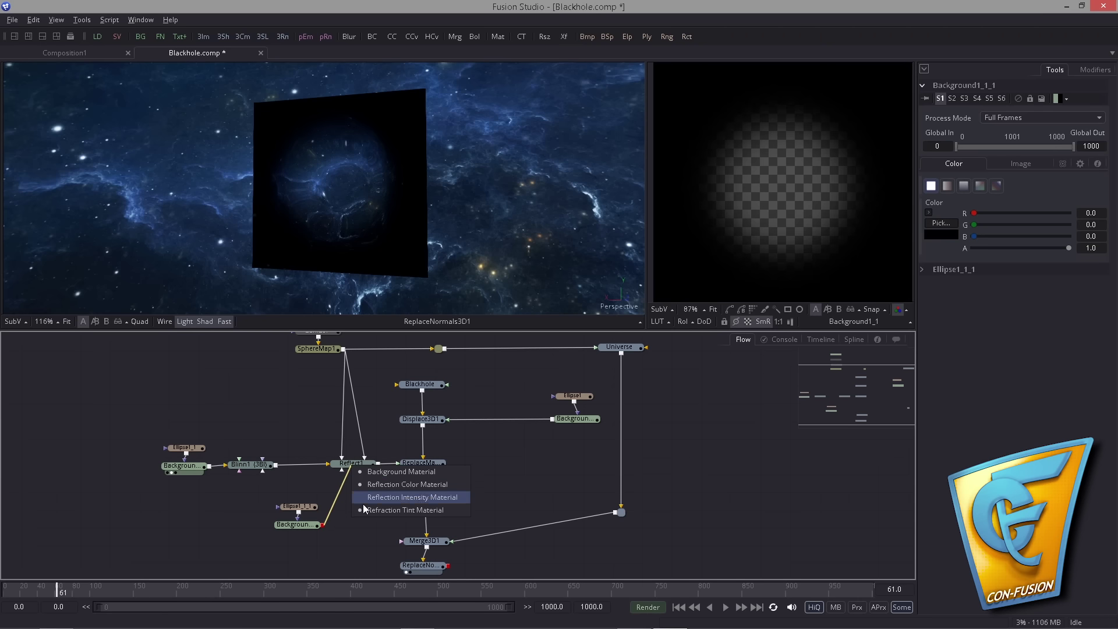
left_click(384, 497)
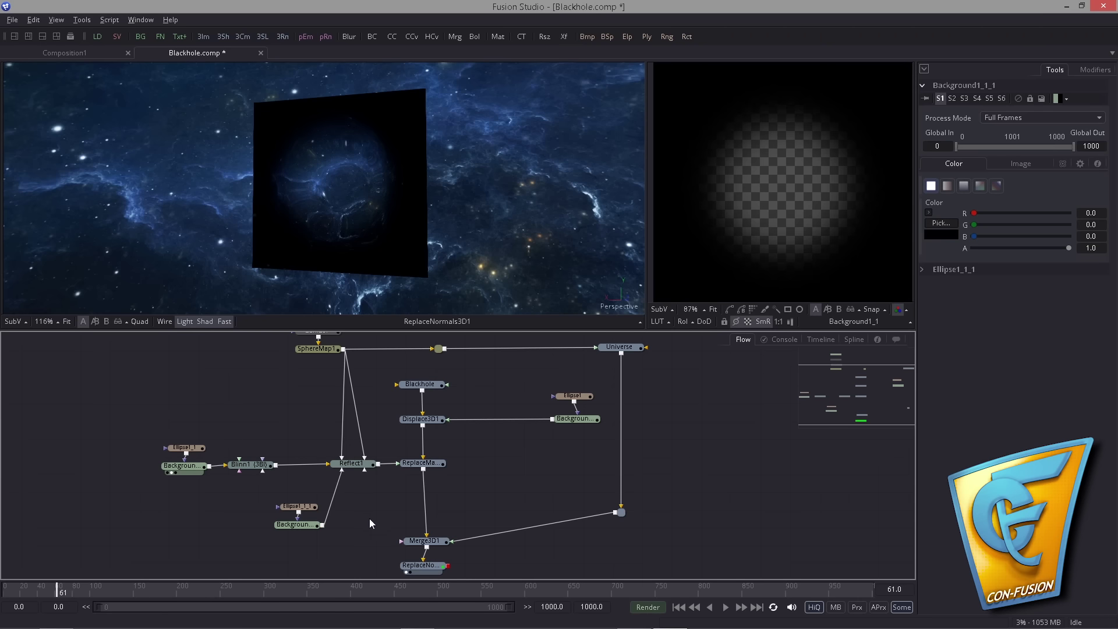
left_click_drag(297, 508, 301, 507)
left_click_drag(296, 528, 292, 527)
left_click(362, 465)
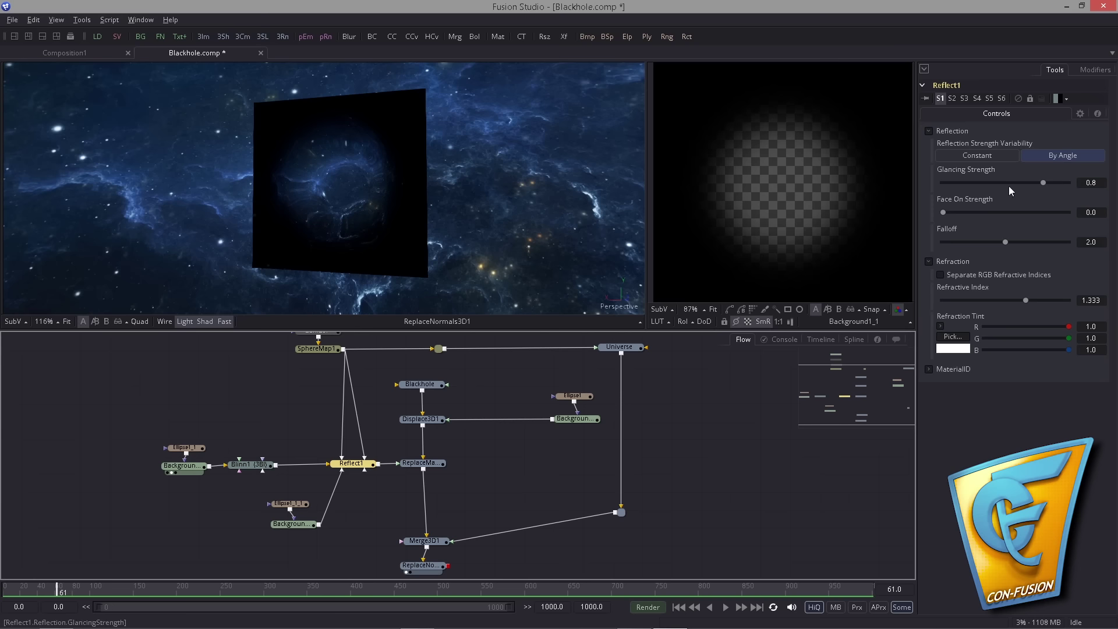
Turn off inversion on Ellipse1_1_1 and disconnect Background1_1_1 from Reflect1, keeping the pair below Blinn1.
left_click(299, 505)
left_click_drag(341, 470, 337, 477)
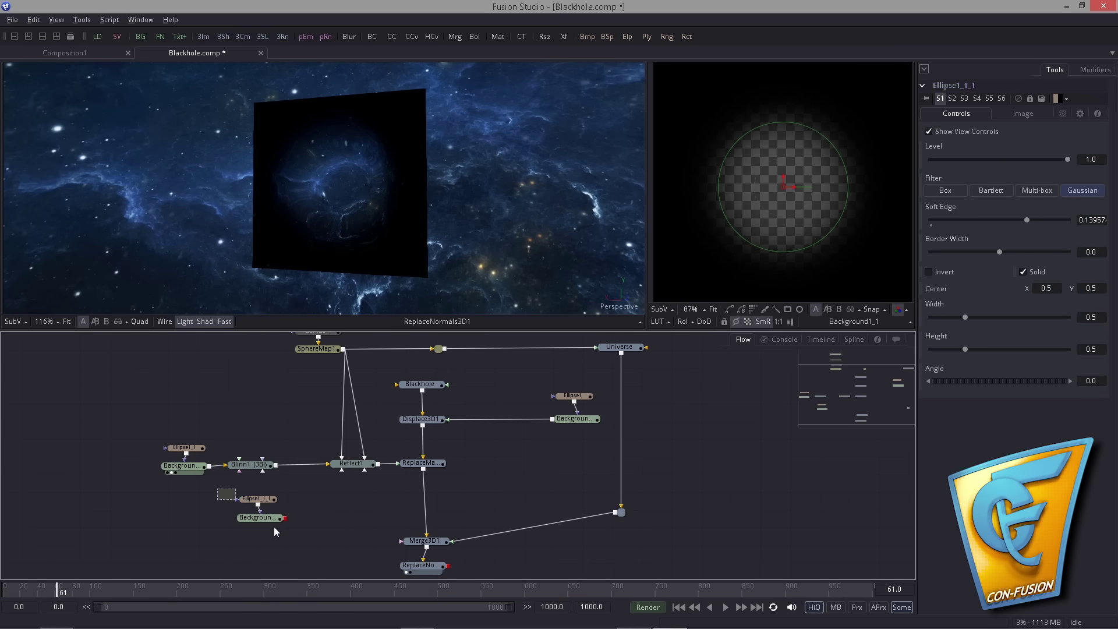
left_click_drag(274, 520, 329, 526)
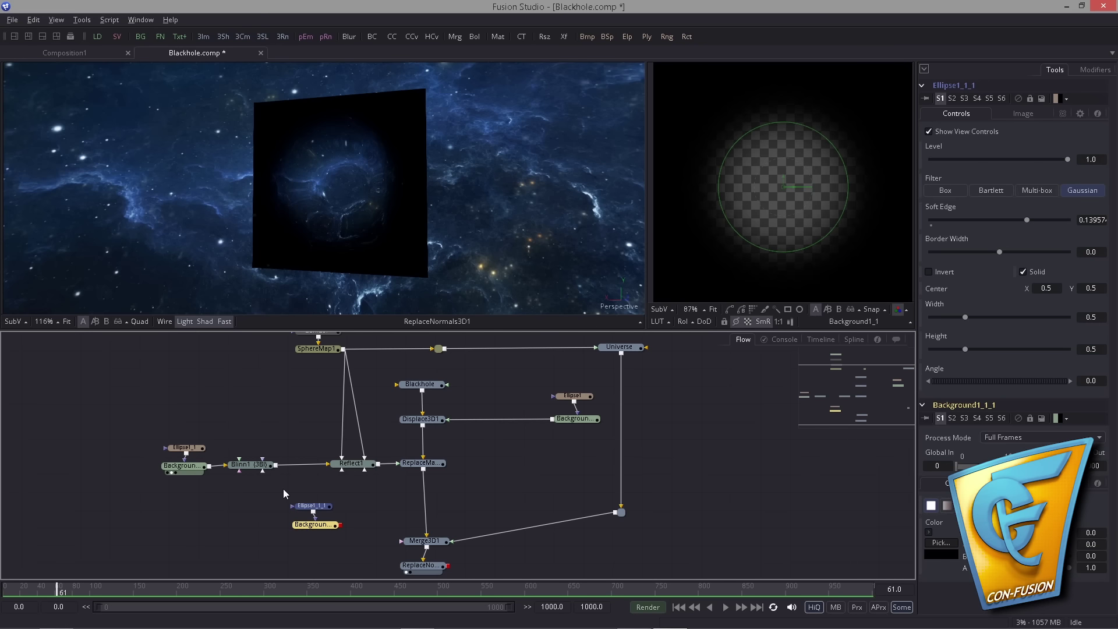
left_click_drag(320, 525, 283, 525)
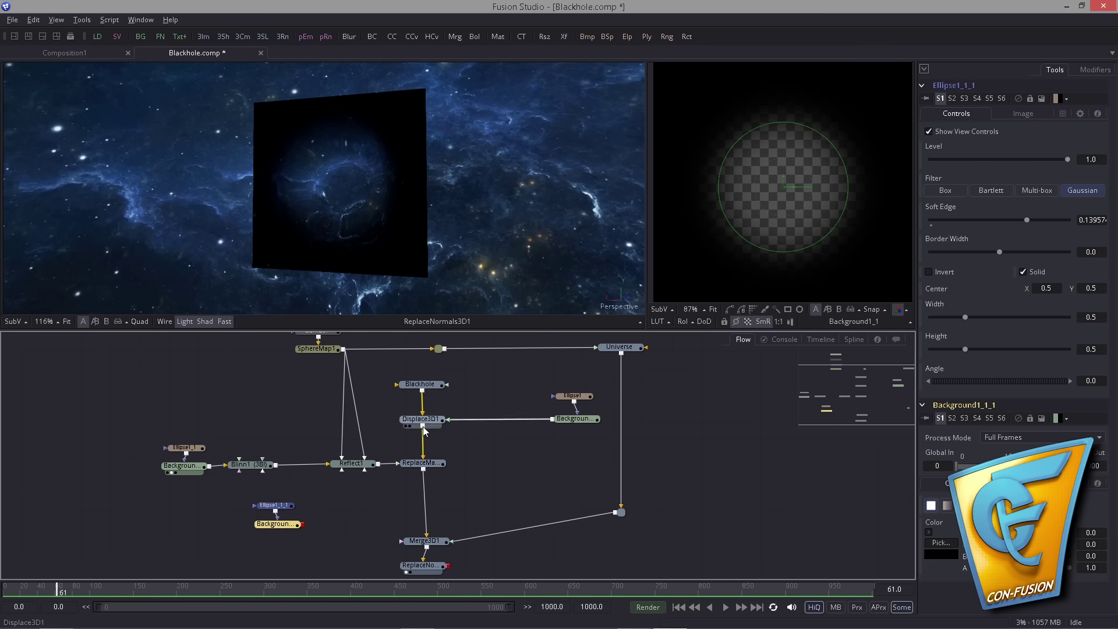
Search the tools for "bol" and add the 3D Channel Boolean (3Bol) material tool.
left_click(446, 478)
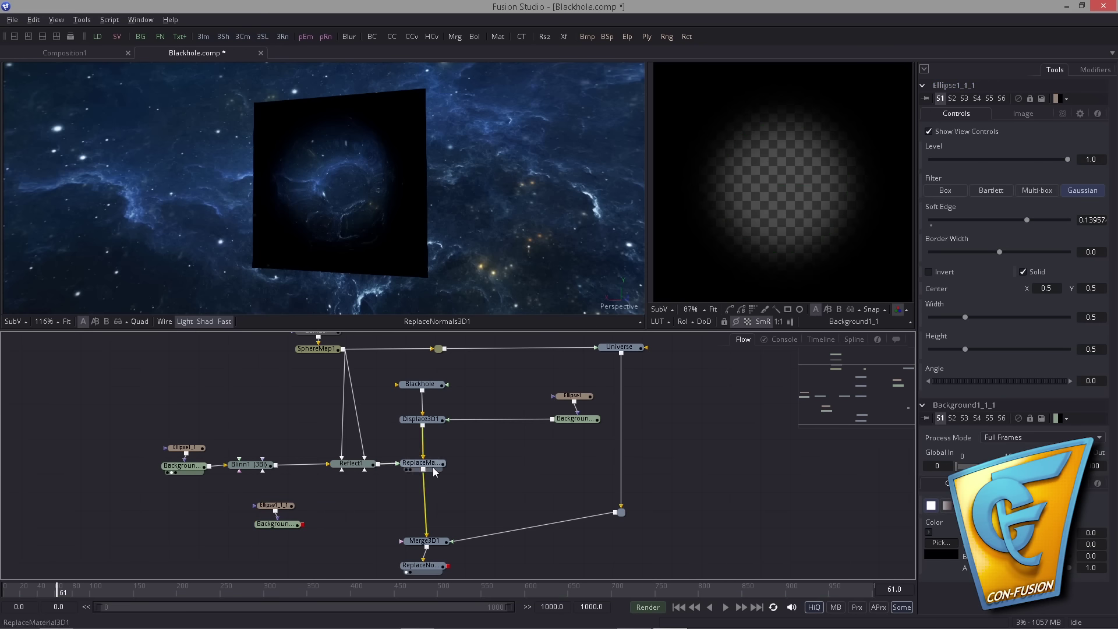
left_click(433, 470)
key("ctrl+space")
type("bol")
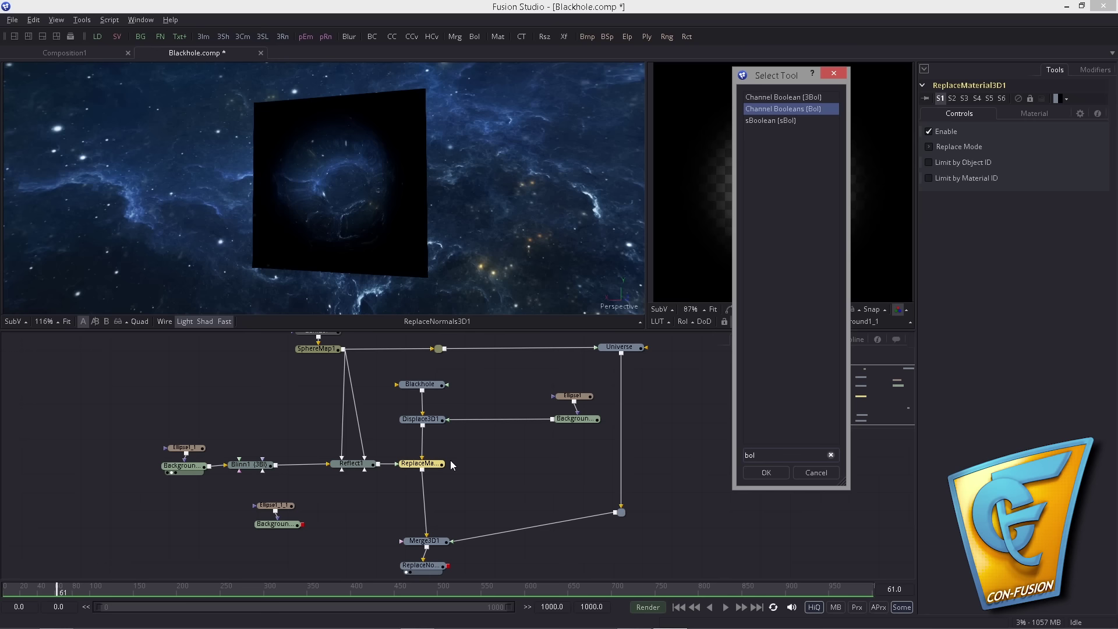
left_click(772, 98)
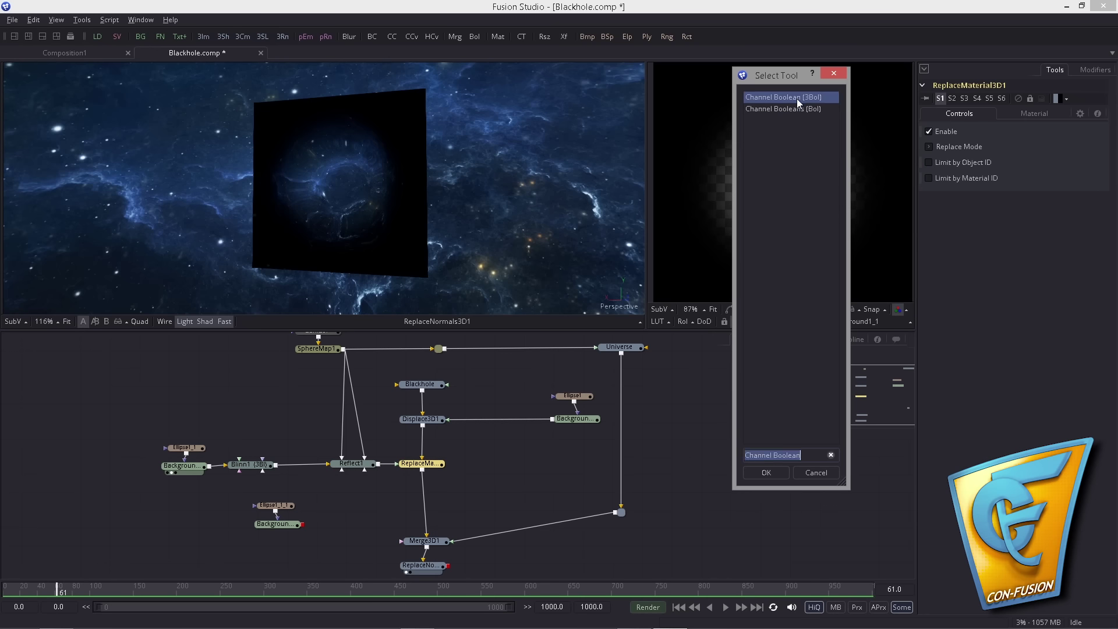
double_click(796, 99)
Insert ChannelBoolean1 between Reflect1 and ReplaceMaterial3D1, rearranging the surrounding nodes to make room.
left_click_drag(482, 464, 421, 496)
left_click_drag(344, 464, 313, 466)
left_click_drag(421, 465, 378, 493)
left_click(377, 493)
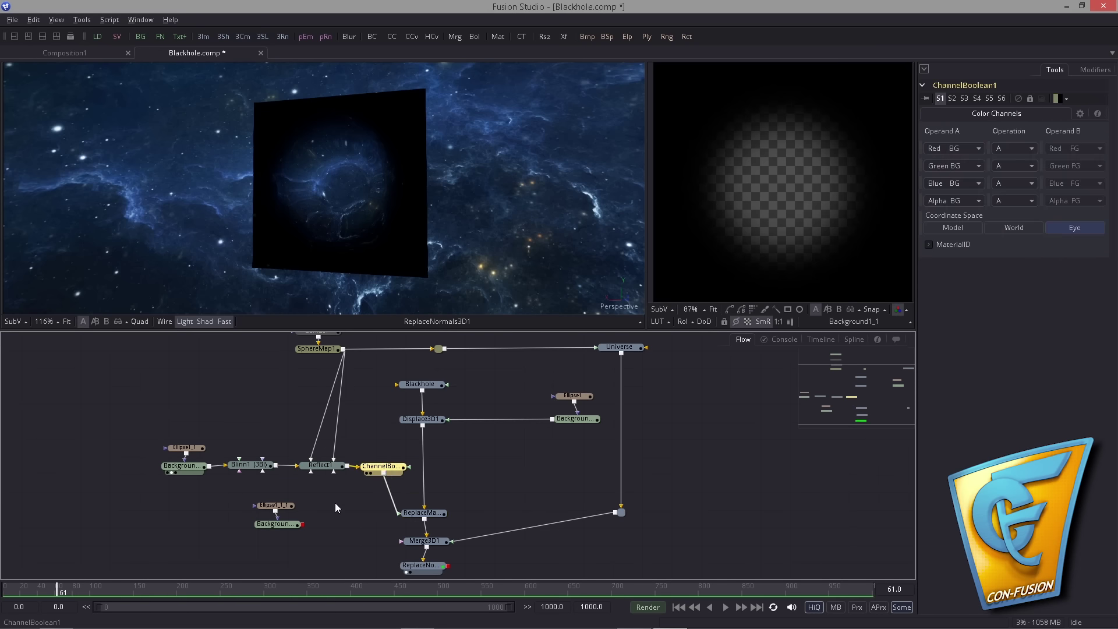
Connect Background1_1_1 to ChannelBoolean1's foreground input and show Background1_1_1 in the second viewer.
left_click_drag(258, 498, 302, 529)
left_click_drag(288, 524, 380, 472)
left_click(363, 537)
left_click(310, 522)
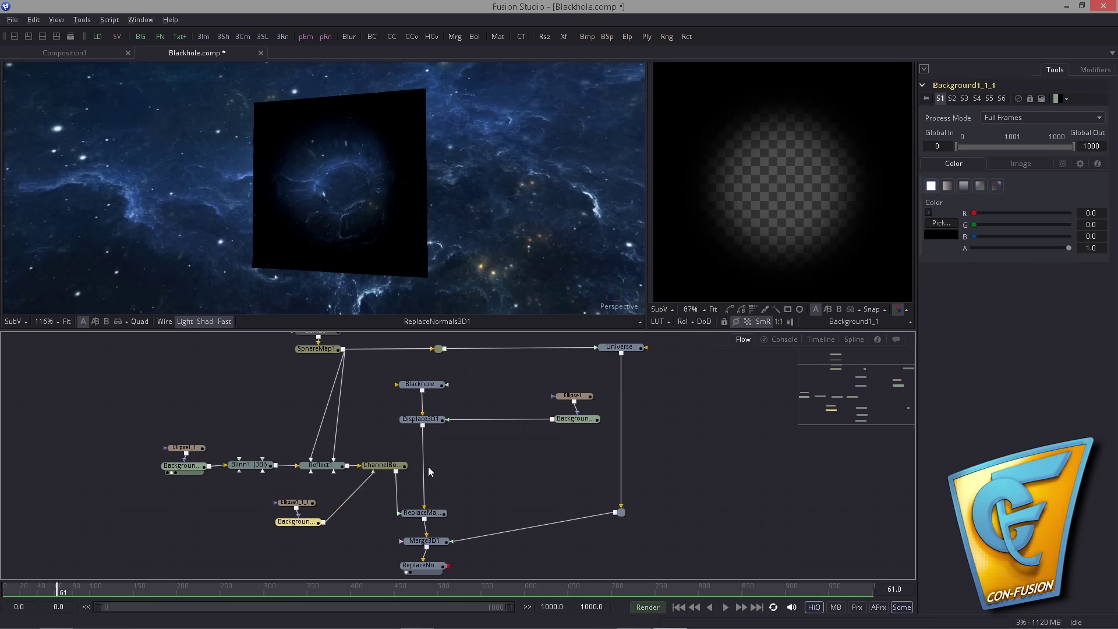
left_click(384, 466)
left_click(298, 521)
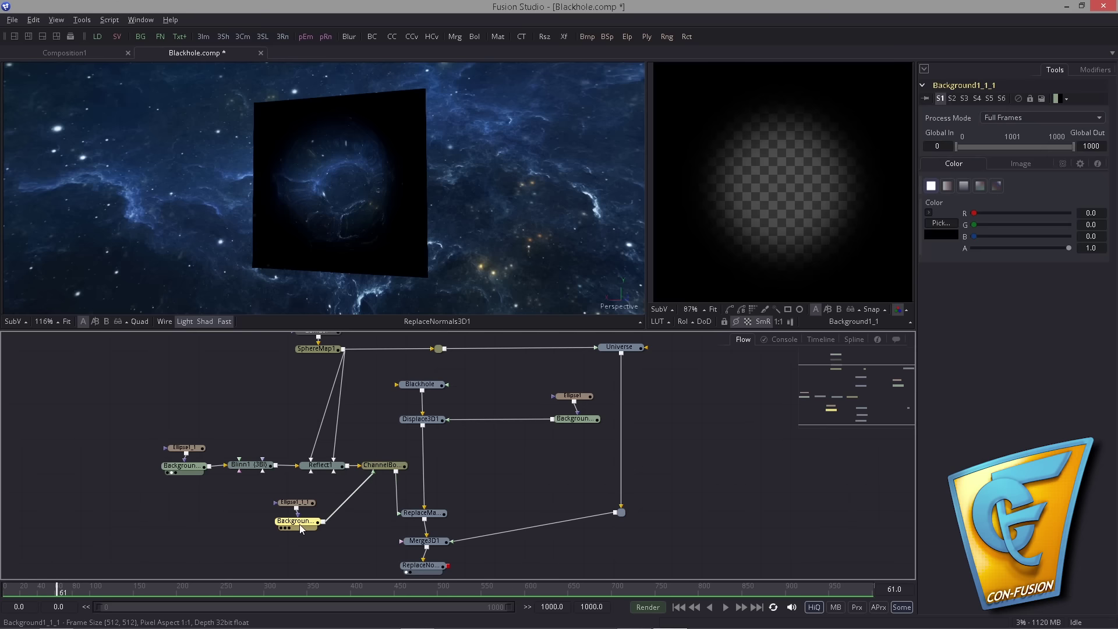
Set ChannelBoolean1's alpha operation to A * B, combining the background alpha with the foreground alpha.
left_click(383, 470)
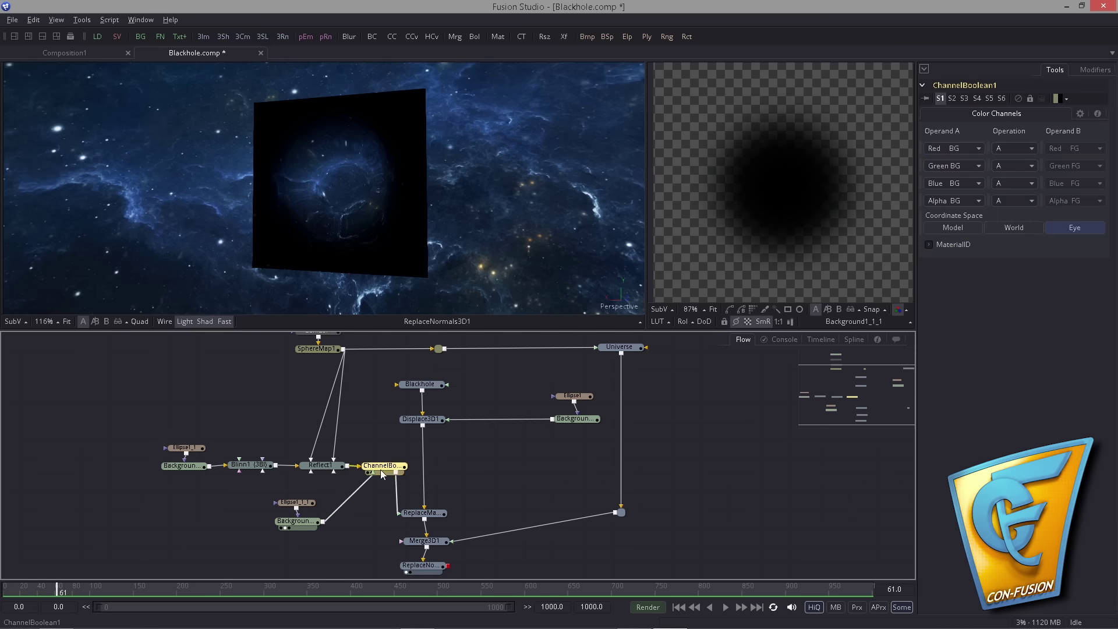
left_click(1007, 203)
left_click(1012, 279)
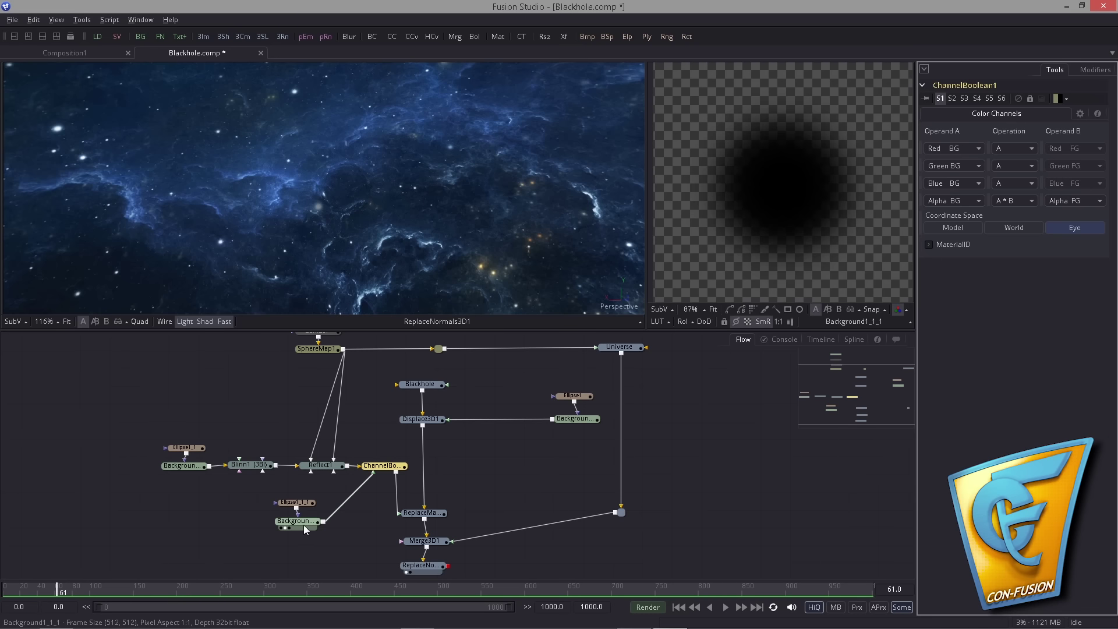
Set Reflect1's refractive index to 0.8.
left_click_drag(301, 524, 303, 523)
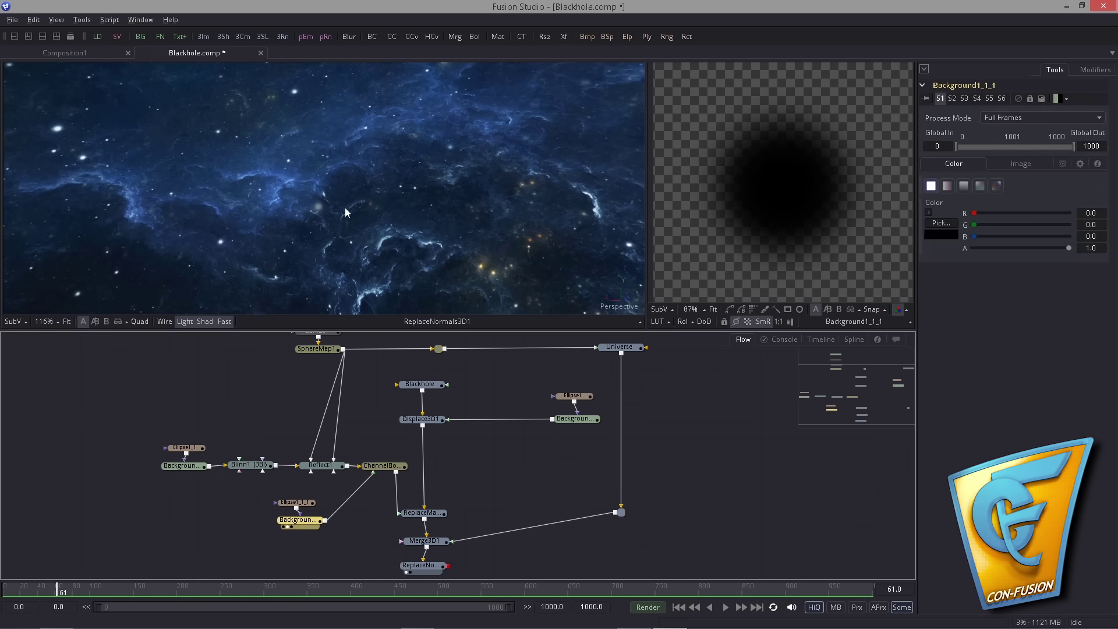
left_click_drag(345, 207, 372, 233)
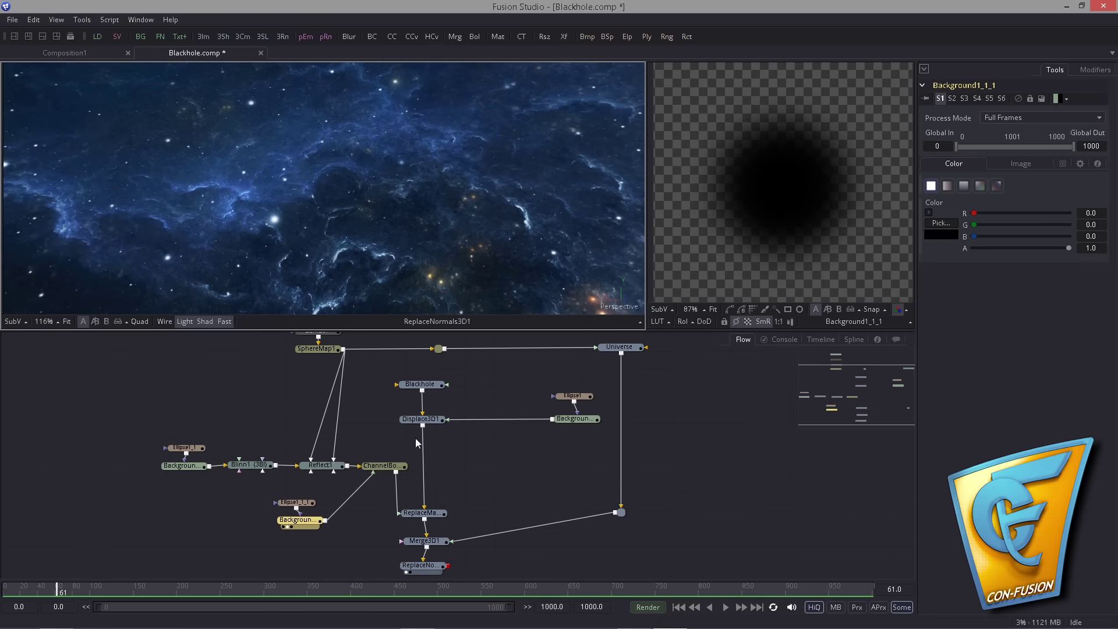
left_click(320, 466)
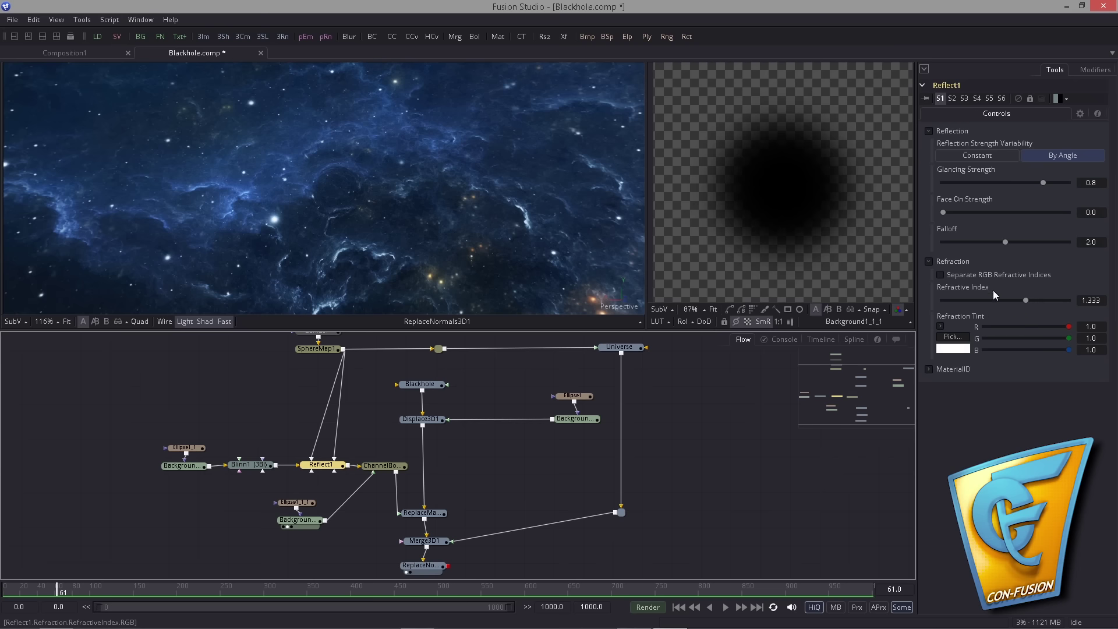
left_click(1087, 300)
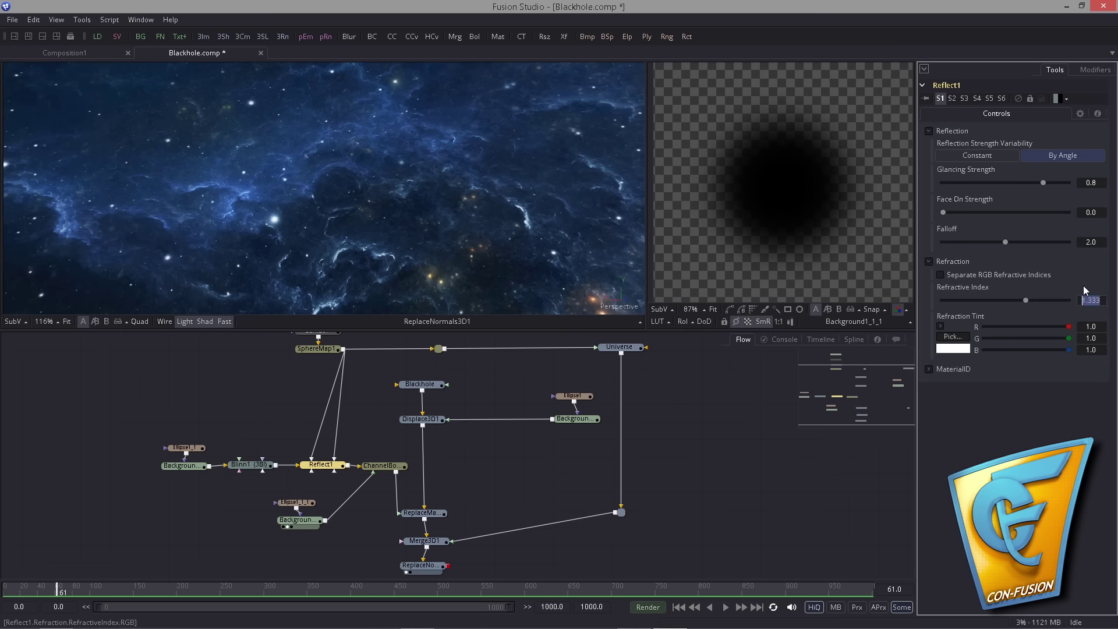
type("0.8")
key("Return")
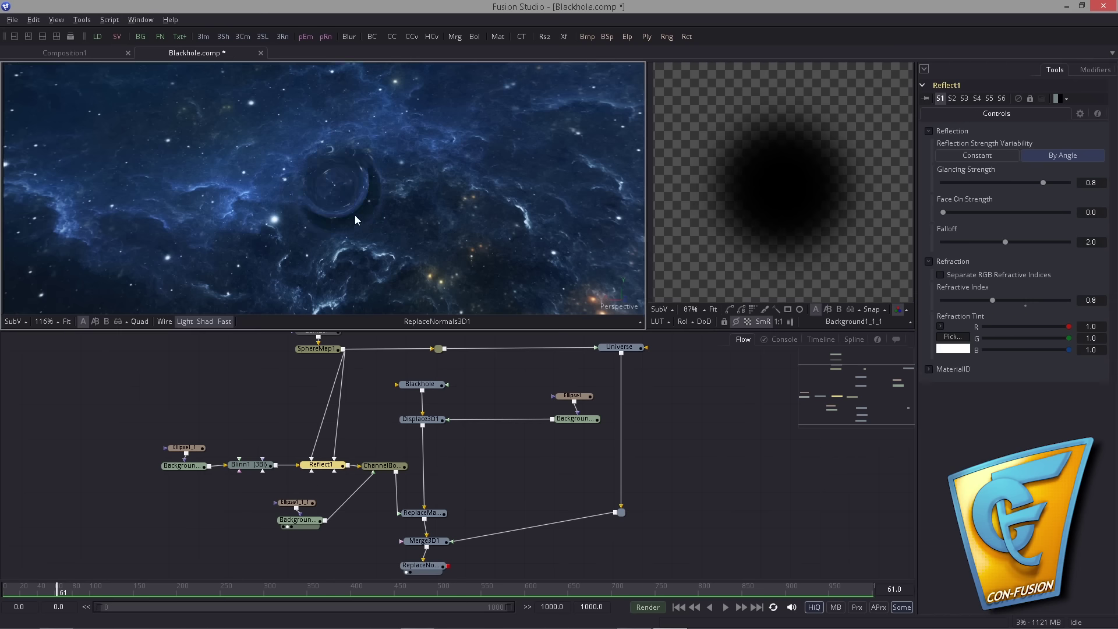
left_click_drag(354, 215, 395, 192)
scroll(397, 219, "up", 3)
left_click_drag(295, 503, 239, 521)
mouse_move(185, 448)
left_mouse_down()
mouse_move(155, 448)
mouse_move(180, 448)
left_mouse_up()
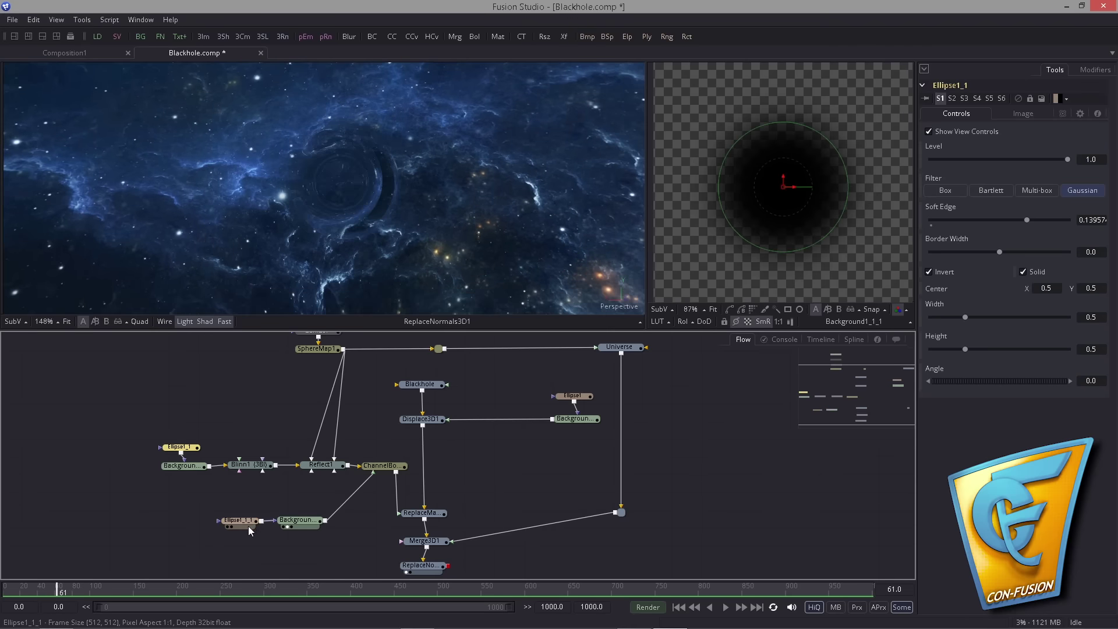
left_click_drag(247, 522, 300, 505)
left_click_drag(378, 194, 396, 180)
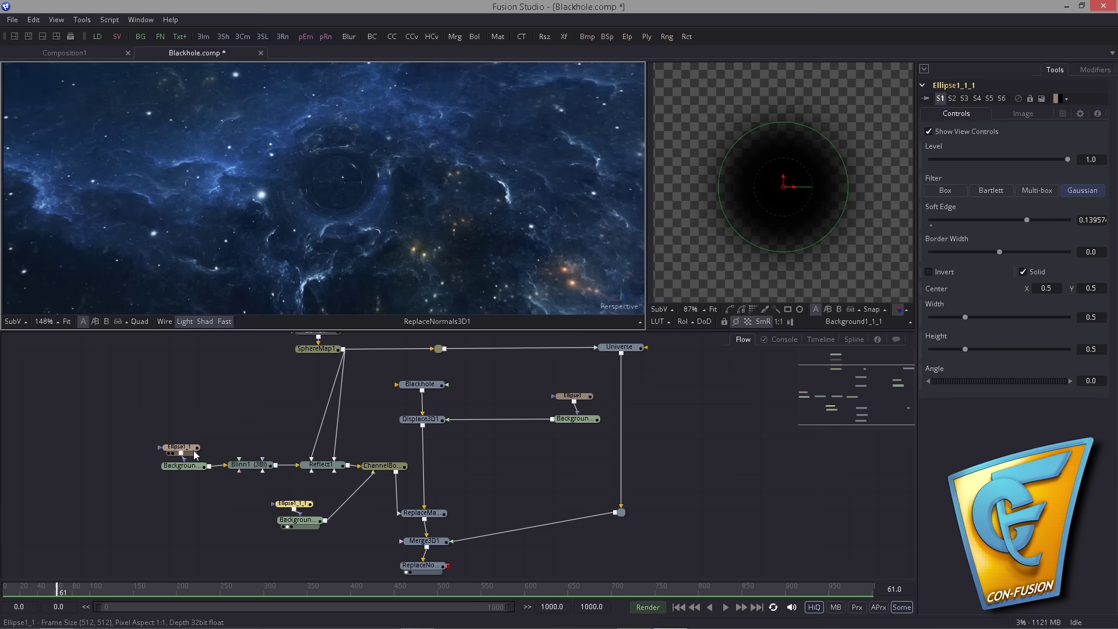
Shrink the Ellipse1 mask on the displacement background to a width and height of about 0.42.
left_click(573, 396)
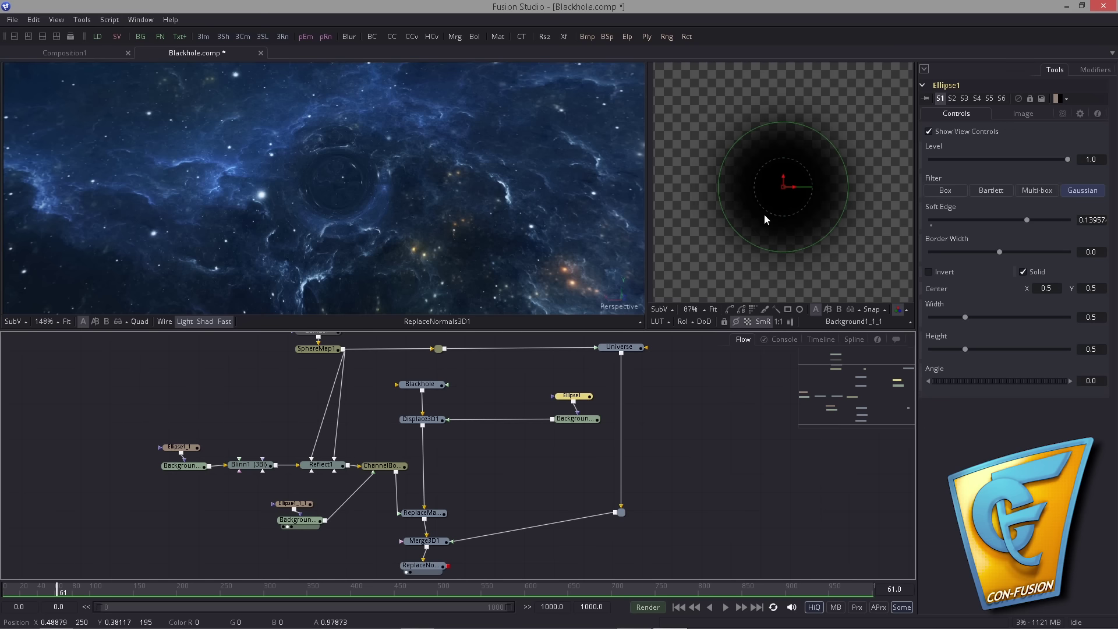
scroll(675, 196, "down", 3)
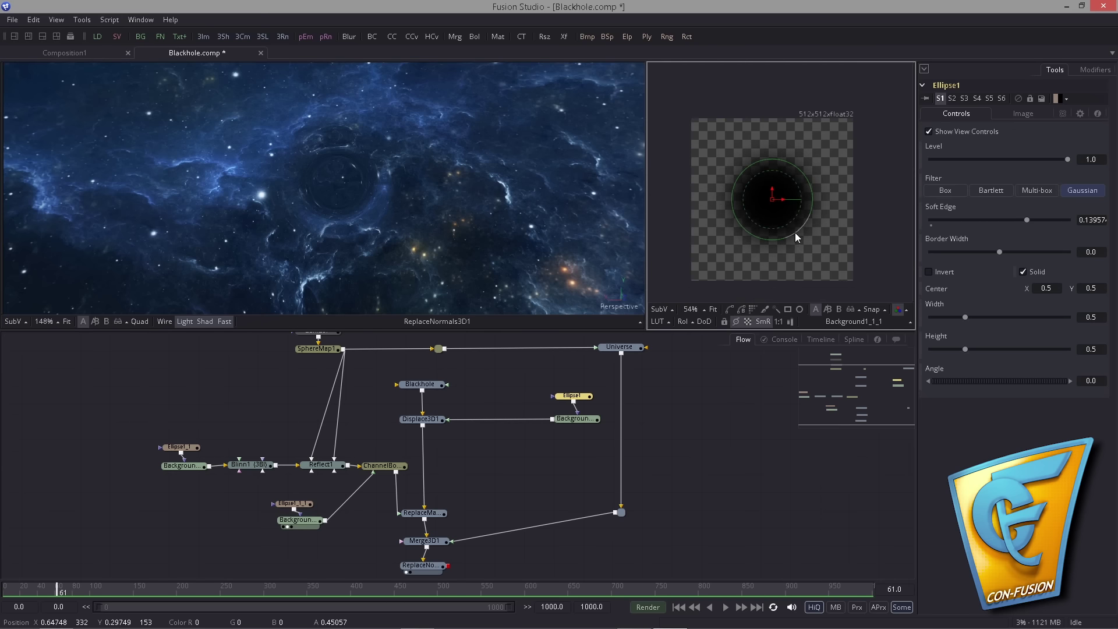
left_click_drag(795, 233, 786, 229)
left_click_drag(294, 196, 329, 230)
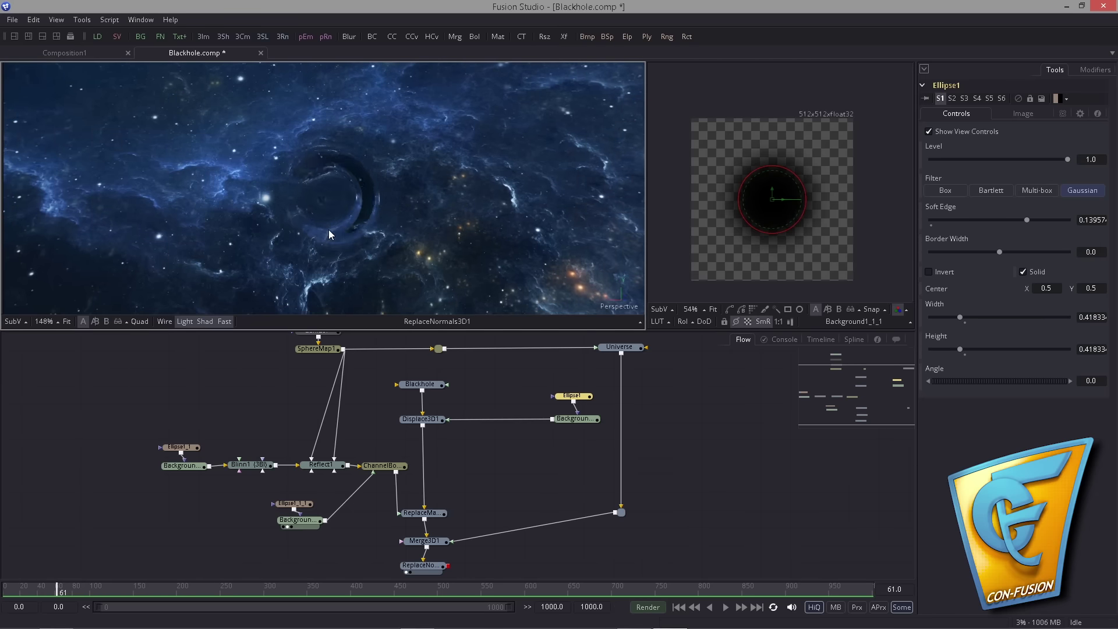
Enlarge Ellipse1_1_1 to about 0.59 and Ellipse1_1 to about 0.7 in both width and height.
left_click(294, 503)
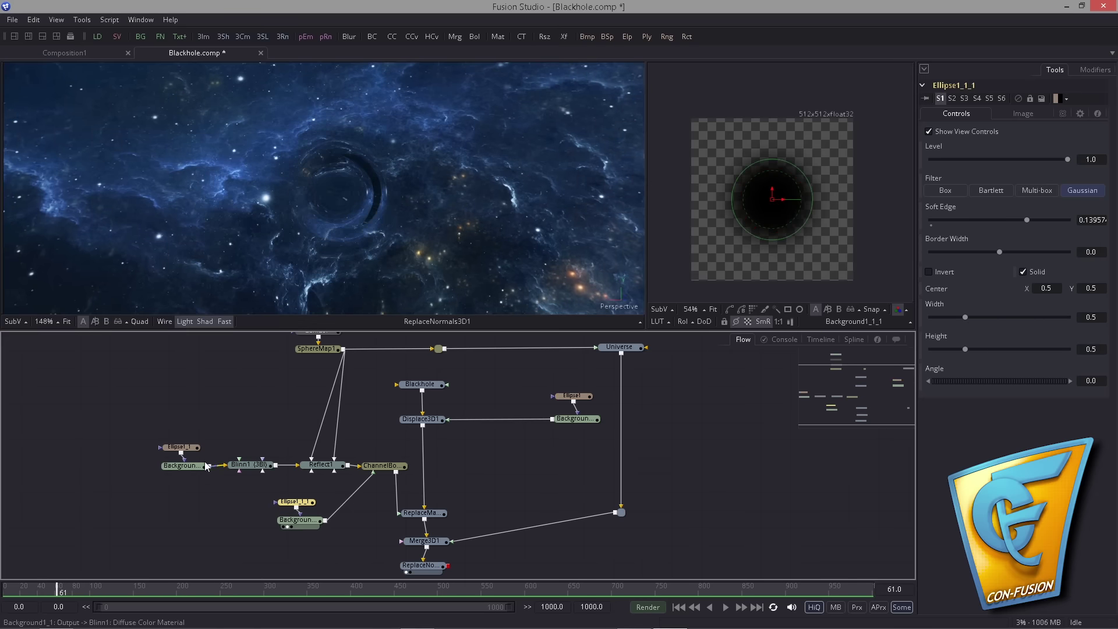
left_click_drag(798, 230, 803, 236)
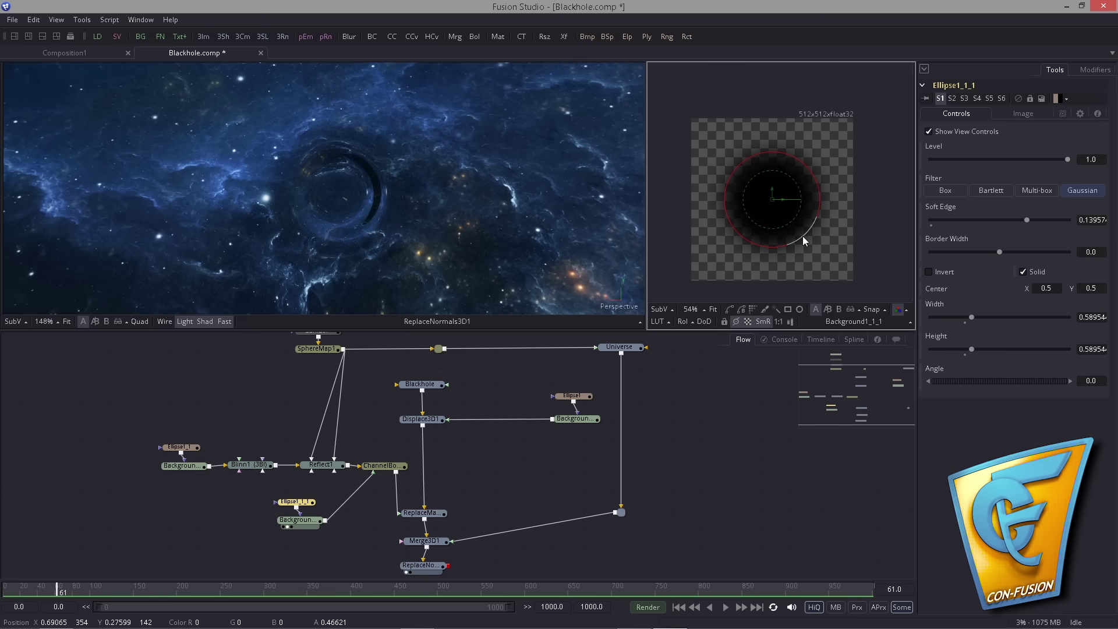
left_click(181, 447)
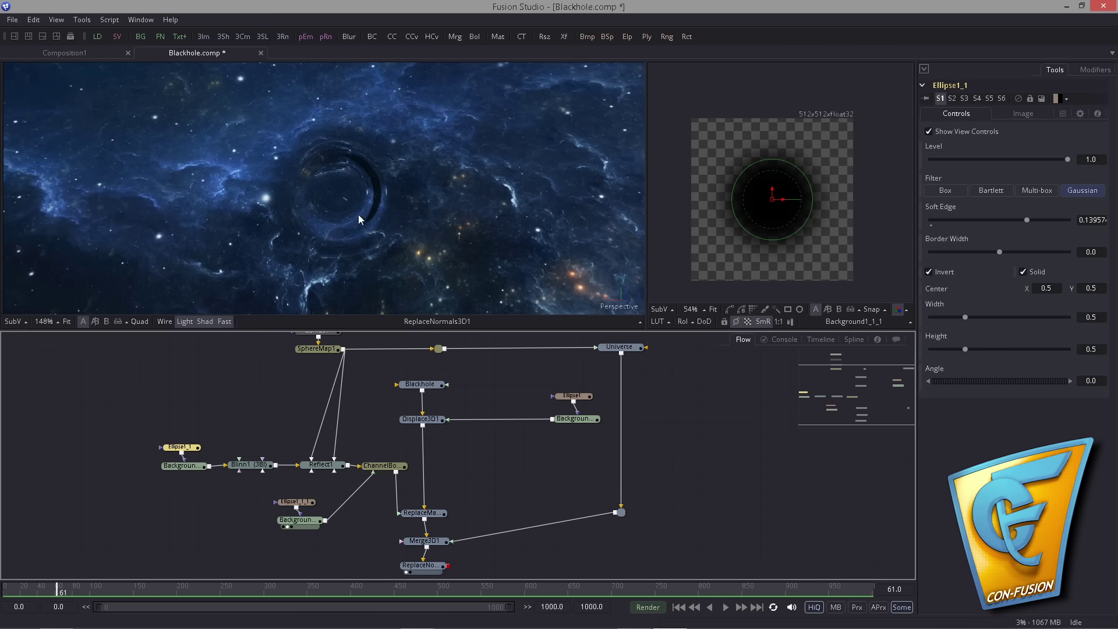
left_click_drag(796, 233, 807, 245)
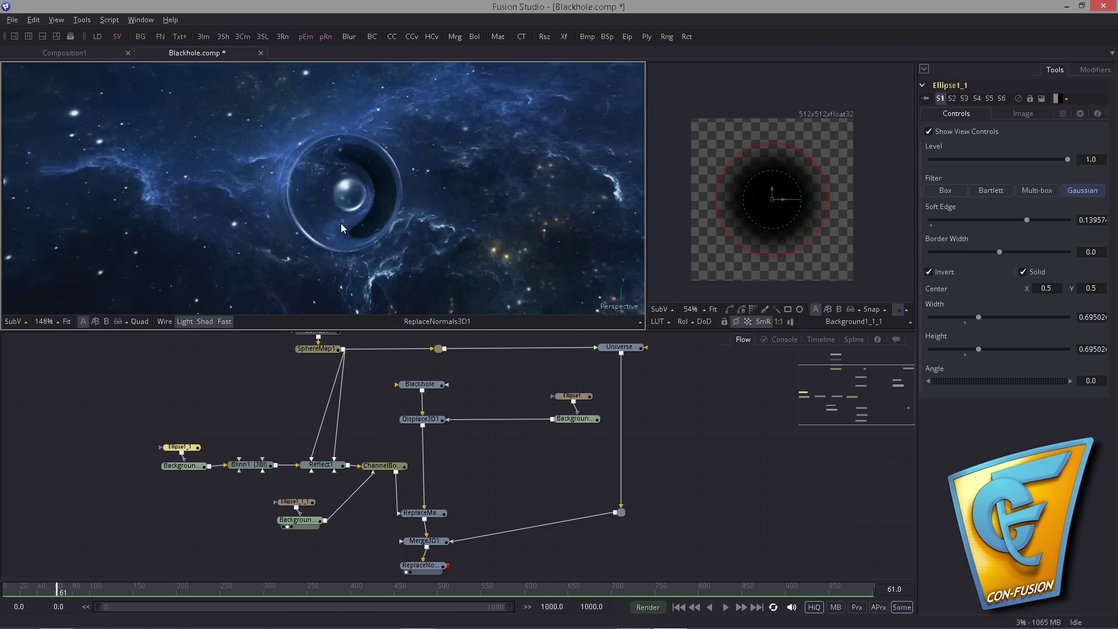
mouse_move(362, 182)
left_mouse_down()
mouse_move(295, 211)
mouse_move(349, 196)
left_mouse_up()
left_click_drag(185, 447, 185, 439)
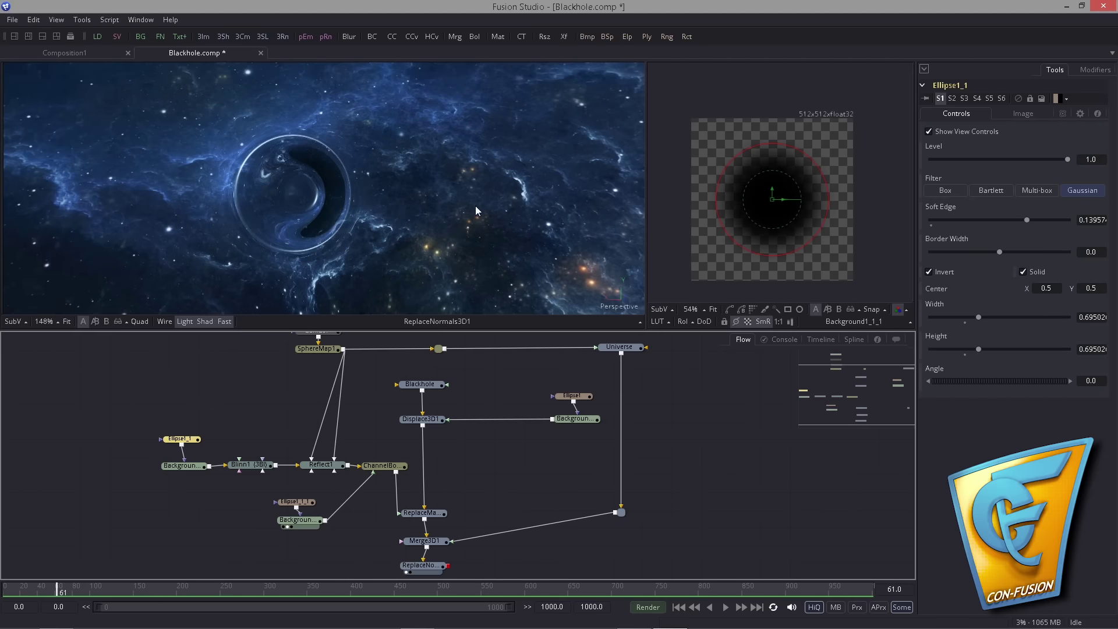
left_click_drag(303, 209, 317, 218)
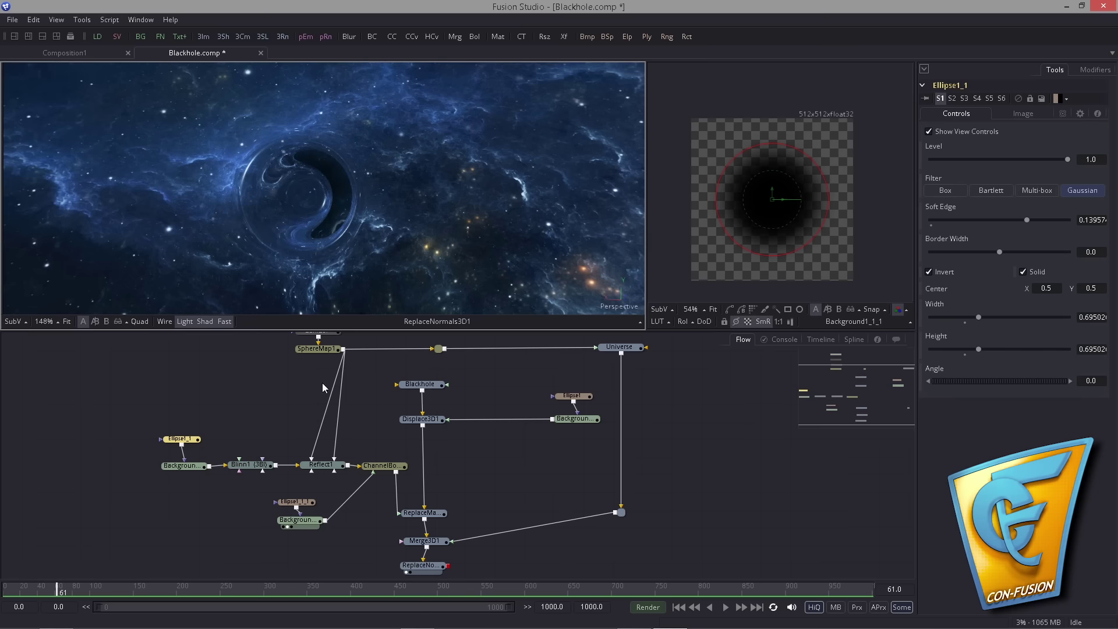
Reduce Ellipse1_1's soft edge to about 0.085 and check the black hole's rim from several angles.
left_click_drag(1027, 220, 1025, 221)
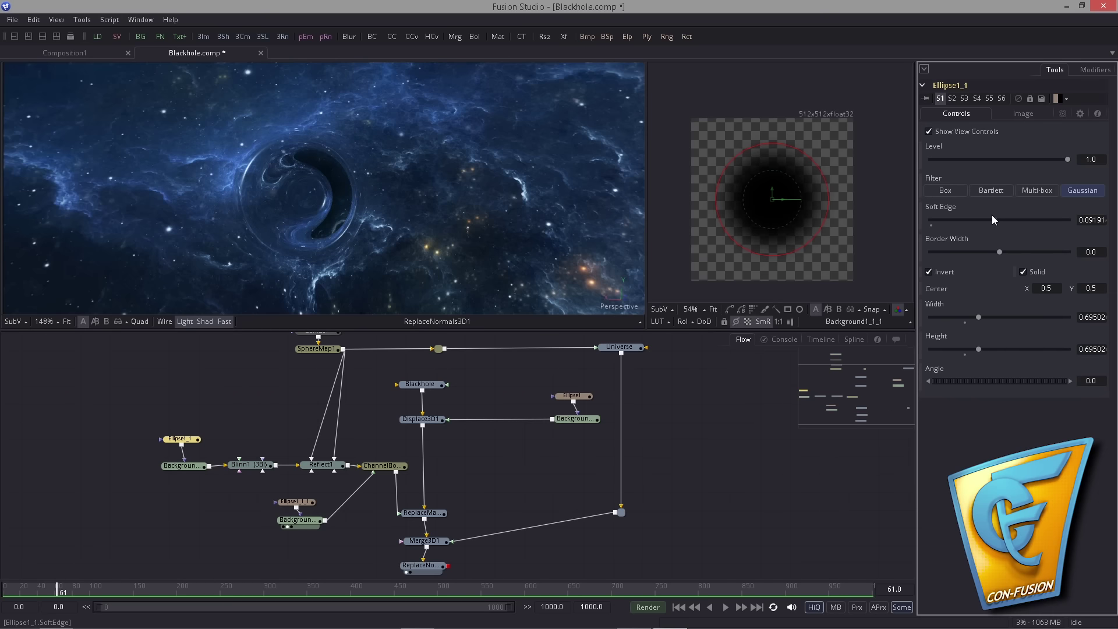
left_click_drag(993, 217, 989, 218)
left_click_drag(350, 204, 476, 226)
left_click_drag(361, 232, 384, 216)
left_click_drag(400, 380, 358, 348)
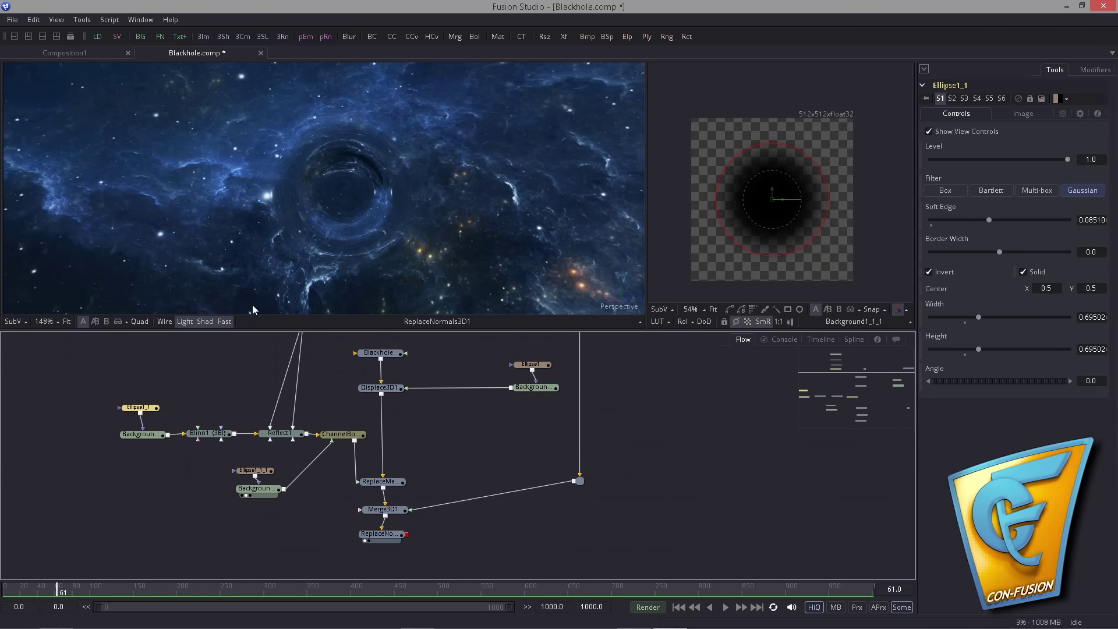
left_click_drag(242, 177, 370, 158)
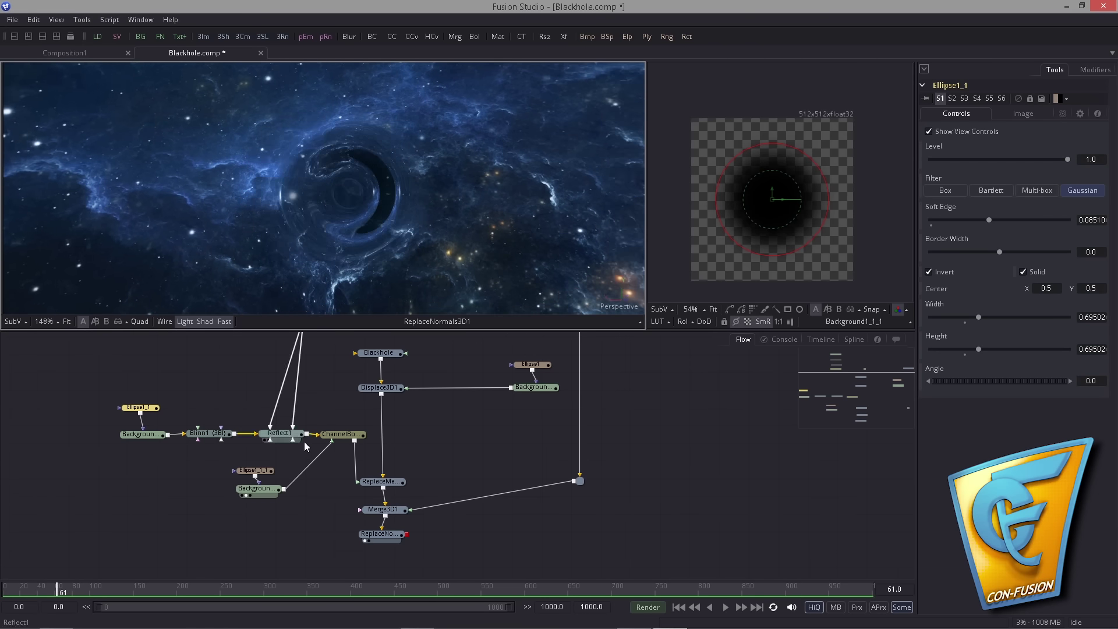
Move Reflect1 and its input nodes away from ChannelBoolean1 to space out the node chain.
left_click_drag(331, 436, 274, 440)
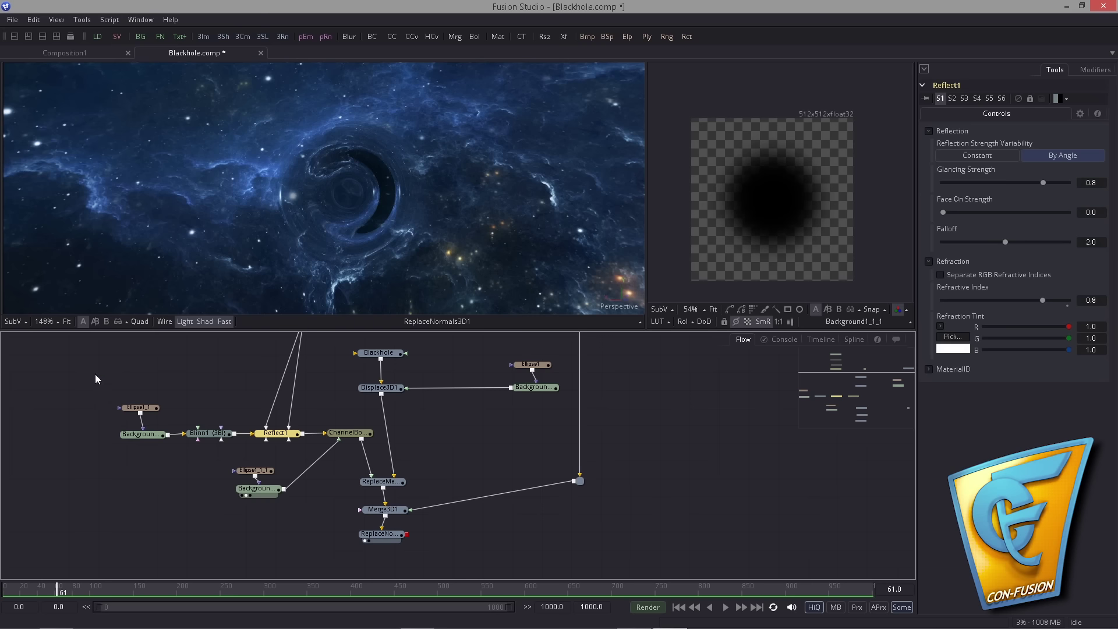
left_click_drag(95, 377, 261, 443)
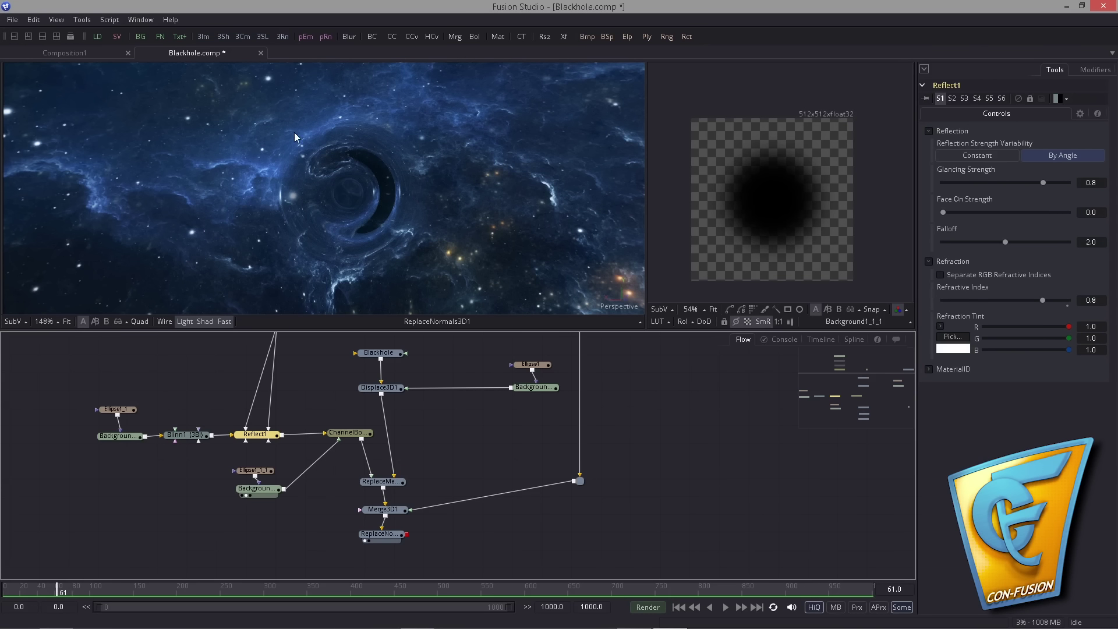
Try a refractive index of 1.0 on Reflect1, restore it to 0.8 and check the distortion.
left_click(1098, 301)
type("1")
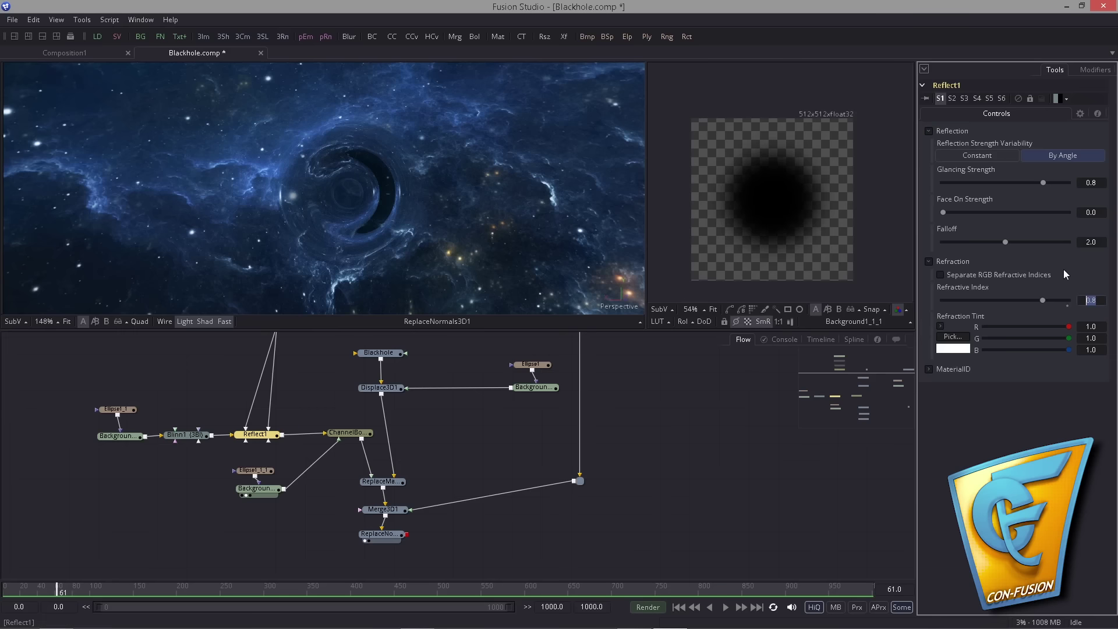
key("Tab")
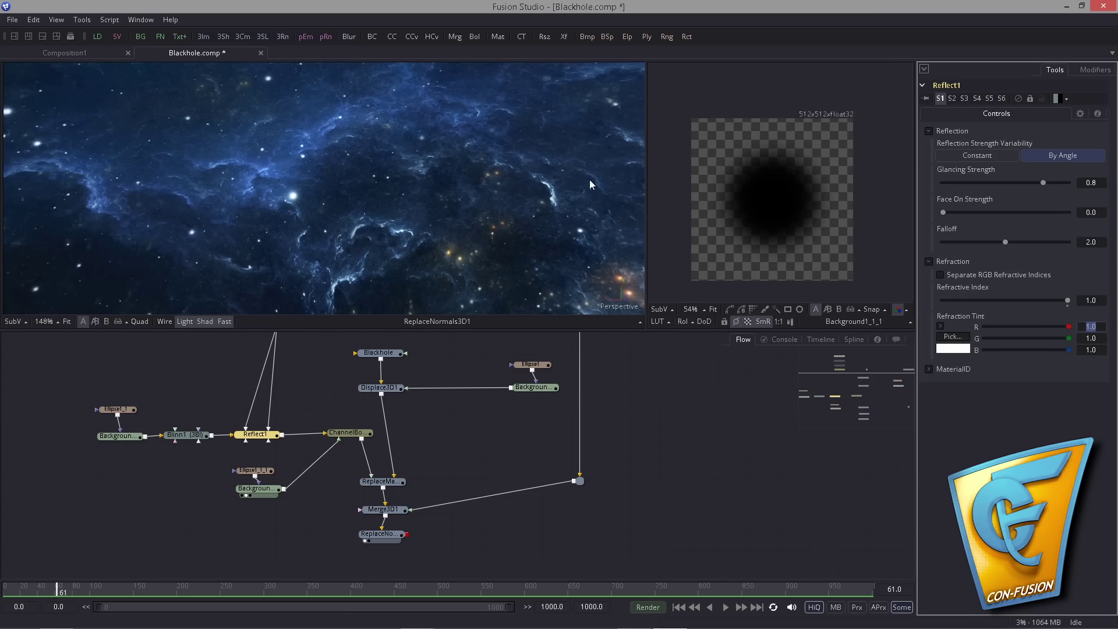
left_click(1090, 300)
type("0.")
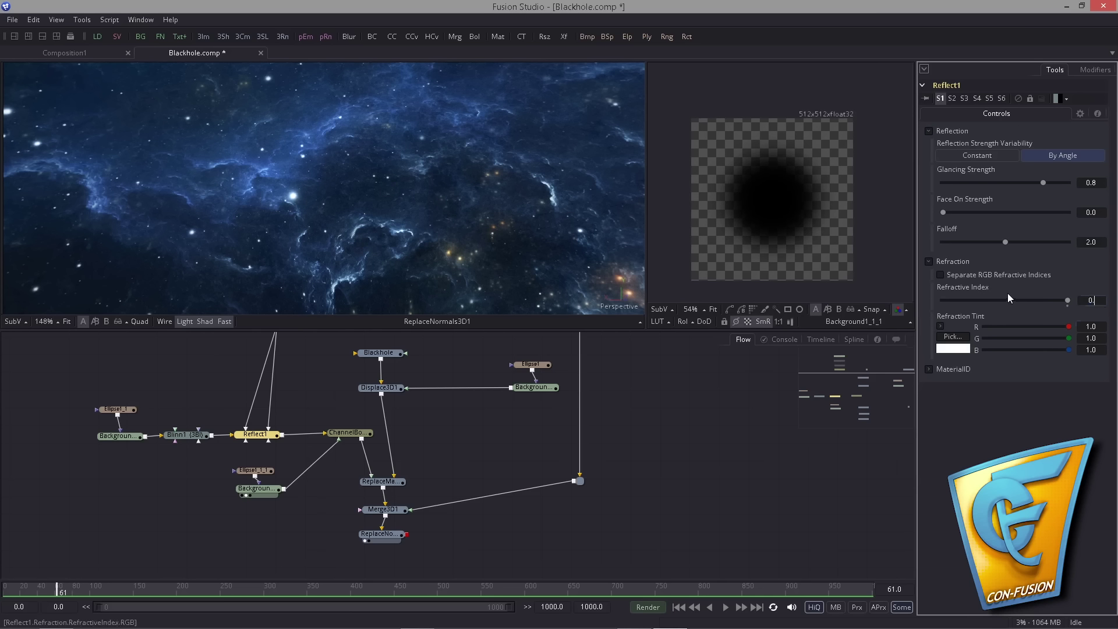
type("8")
key("Tab")
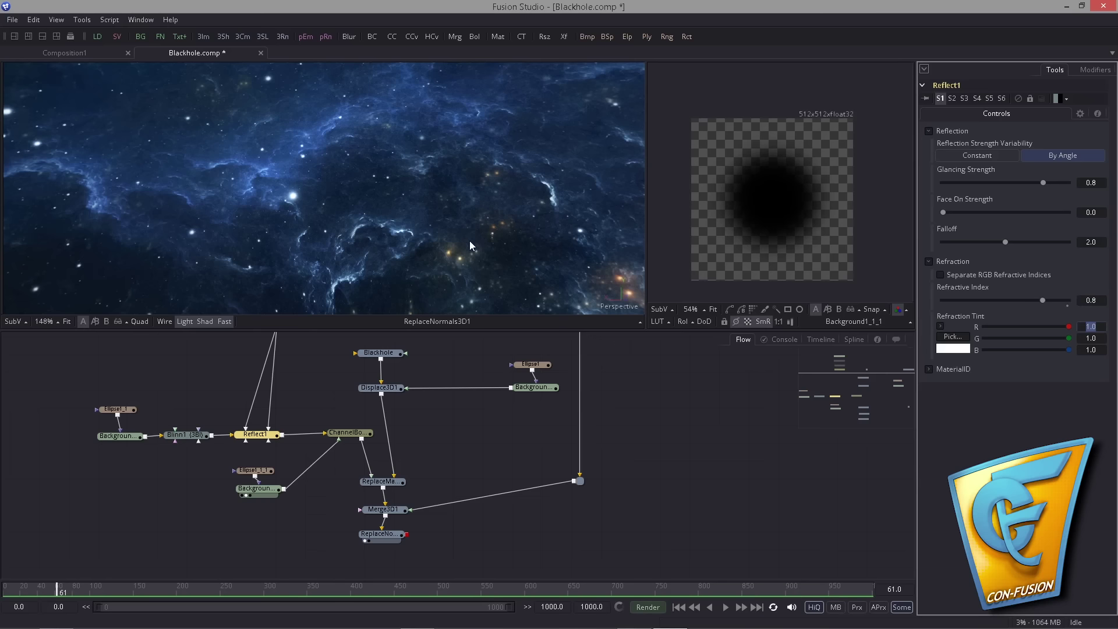
mouse_move(351, 215)
left_mouse_down()
mouse_move(325, 212)
mouse_move(332, 193)
mouse_move(361, 191)
mouse_move(356, 207)
mouse_move(344, 195)
left_mouse_up()
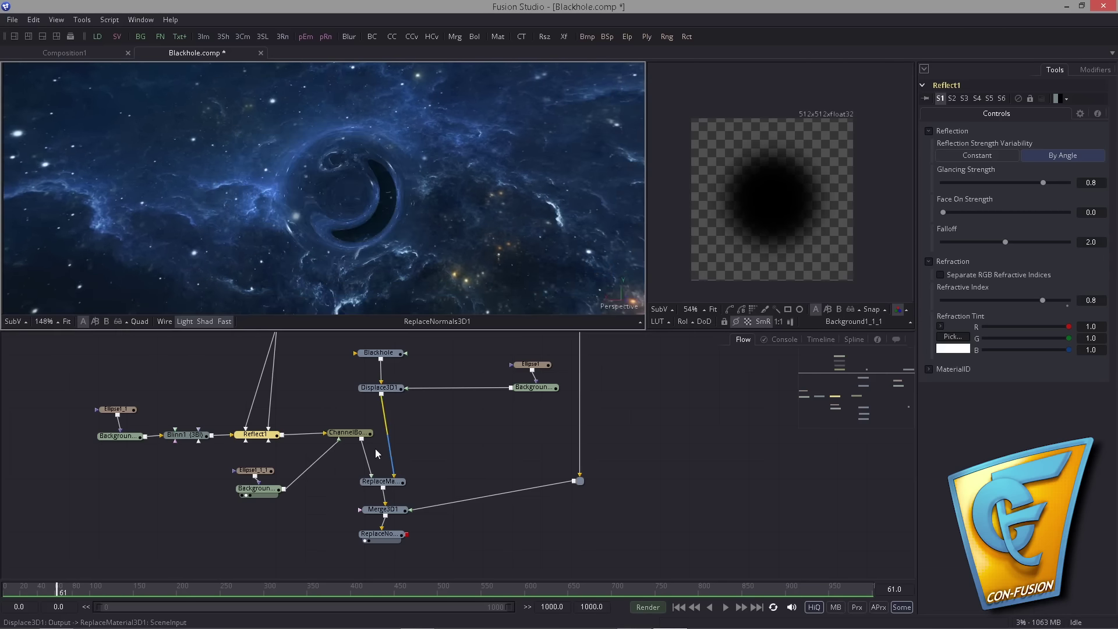
Move Merge3D1, ReplaceNormals3D1 and ReplaceMaterial3D1 further down the flow to make room below ChannelBoolean1.
left_click_drag(397, 439, 389, 369)
left_click_drag(361, 497, 391, 540)
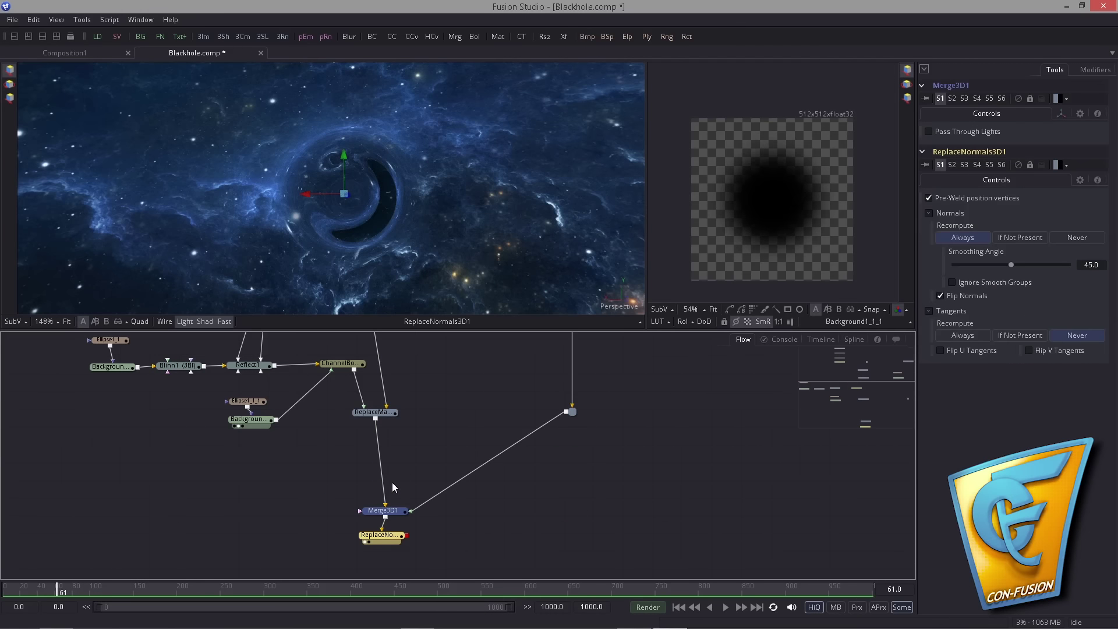
left_click(392, 482)
left_click_drag(391, 413, 403, 476)
left_click_drag(328, 363, 387, 508)
Duplicate ChannelBoolean1 and insert the copy between the original and ReplaceMaterial3D1.
left_click(345, 435)
key("ctrl+c")
key("ctrl+v")
Duplicate Background1_1_1 without its ellipse mask and connect the copy to the second Channel Boolean's foreground input.
left_click_drag(230, 461, 303, 499)
left_click_drag(292, 493, 285, 484)
left_click(287, 488)
key("ctrl+c")
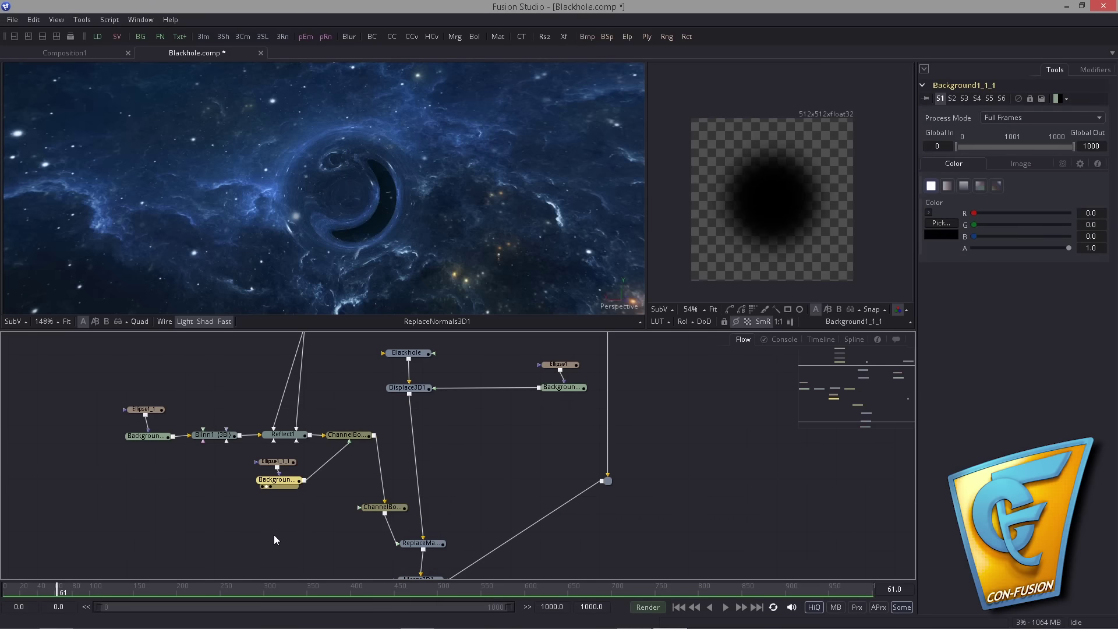
left_click(273, 528)
key("ctrl+v")
left_click_drag(277, 529, 359, 508)
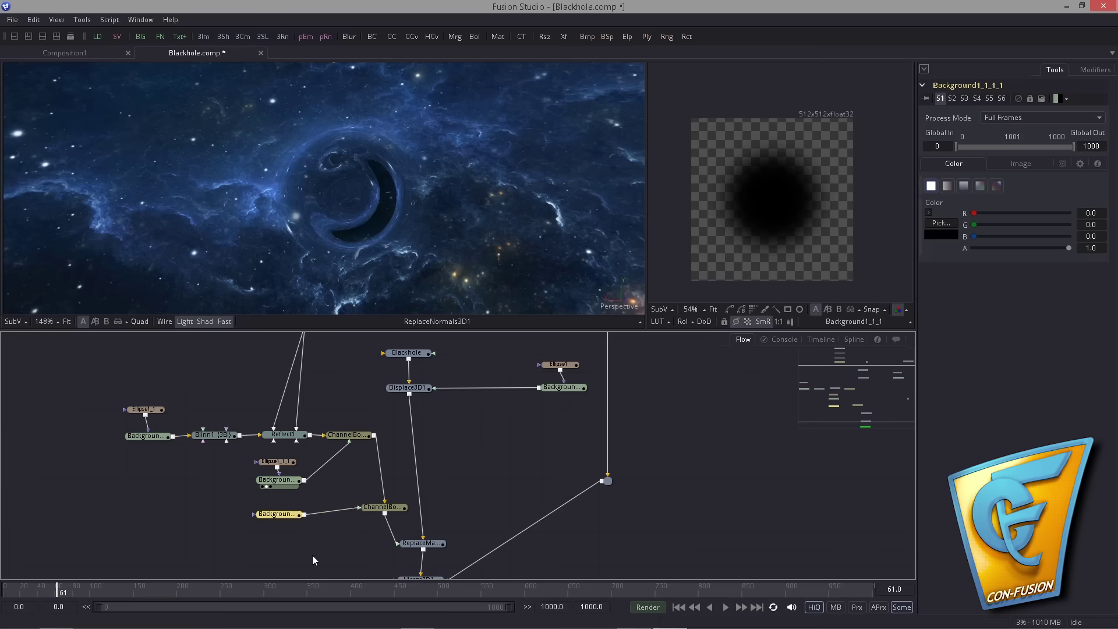
Set the alpha operation of ChannelBoolean1_1 to A.
left_click(368, 510)
left_click_drag(282, 513, 280, 509)
left_click_drag(391, 508, 396, 507)
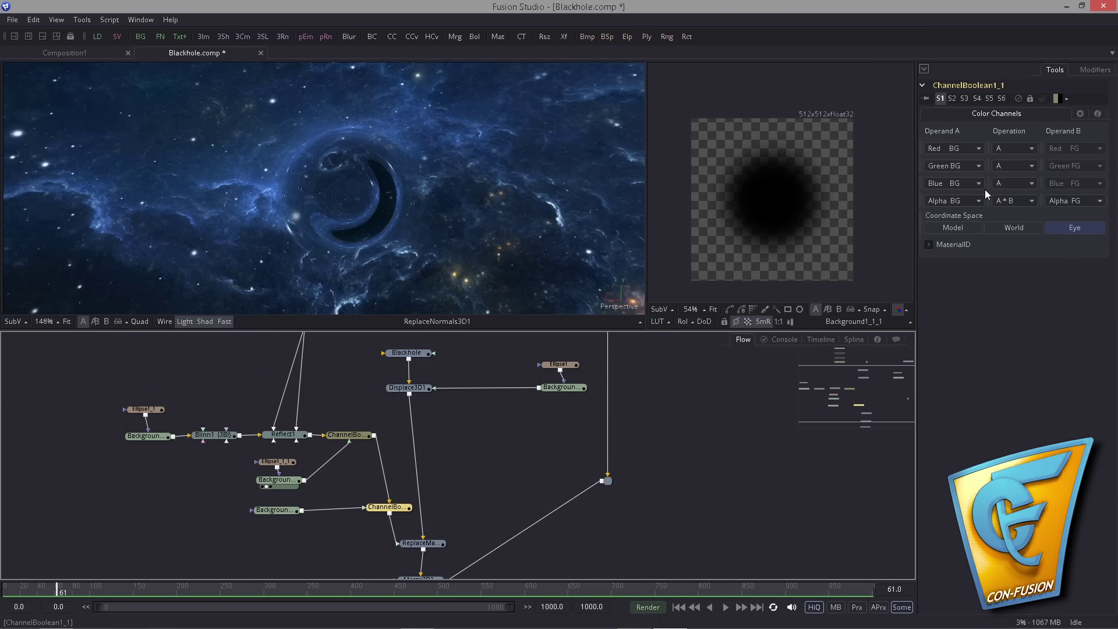
left_click(1016, 200)
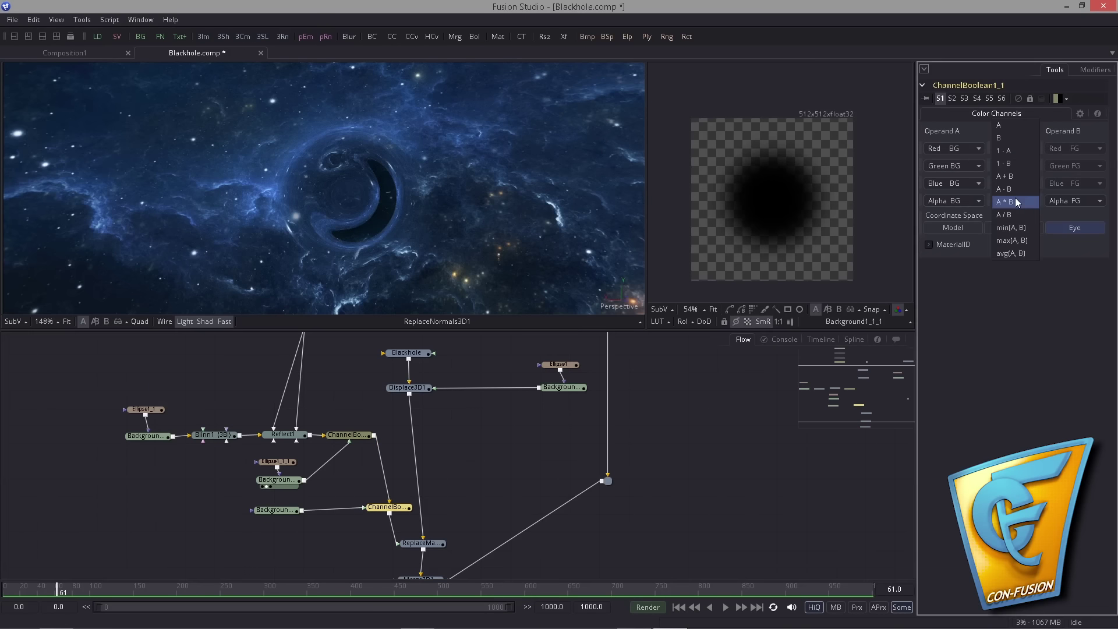
left_click(1012, 125)
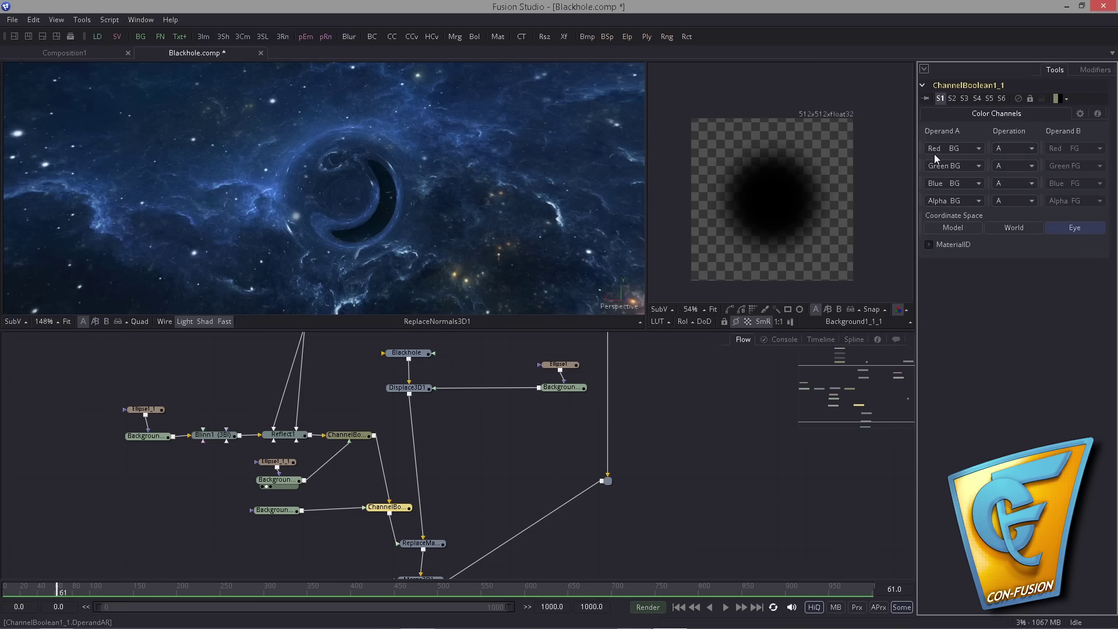
Show Background1_1_1_1 in the second viewer and change its fill to a radial gradient.
left_click_drag(274, 510, 730, 145)
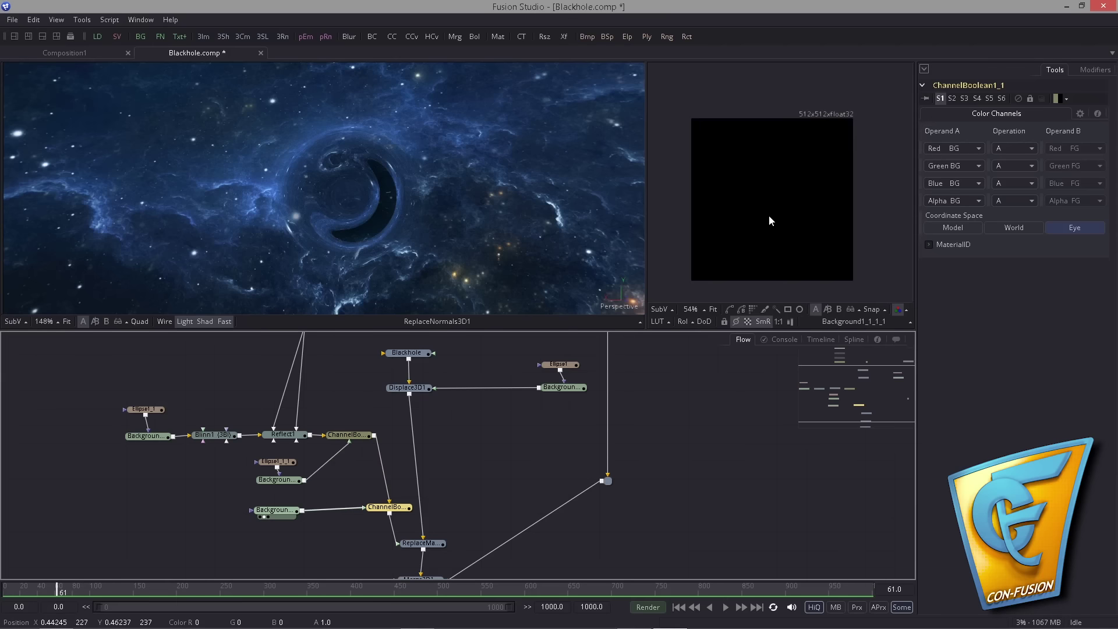
left_click(282, 516)
left_click_drag(281, 512, 277, 511)
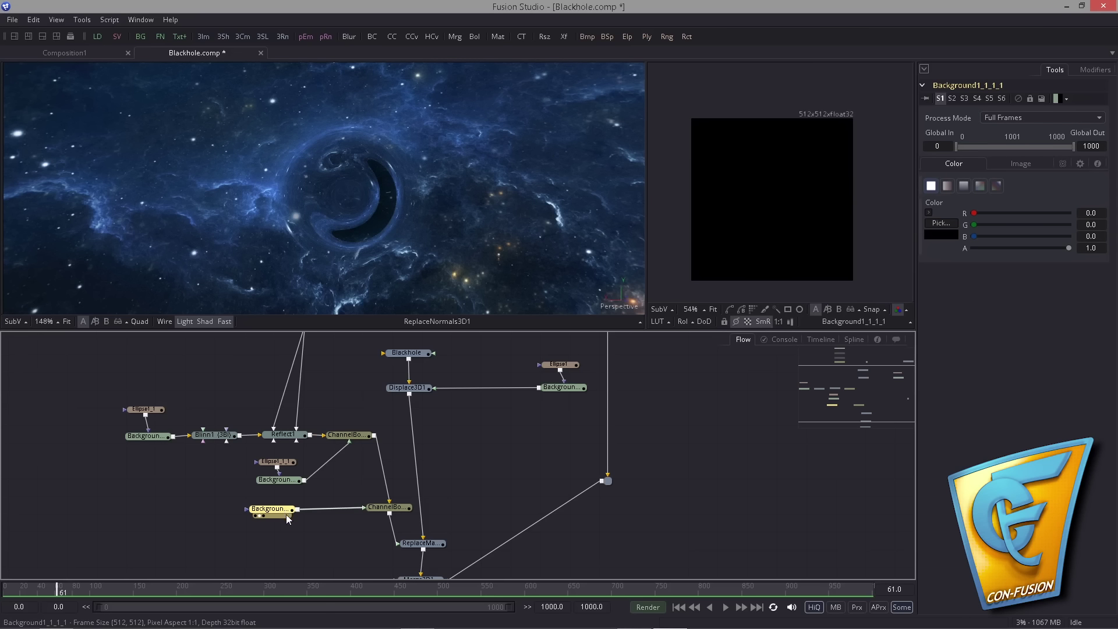
left_click_drag(285, 510, 290, 510)
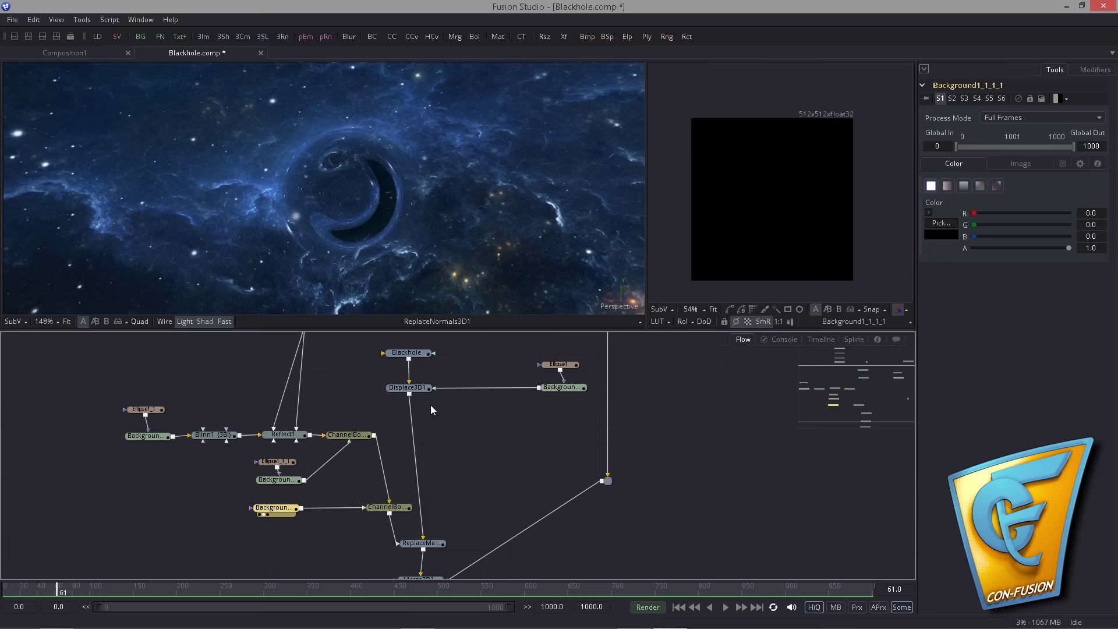
left_click(998, 185)
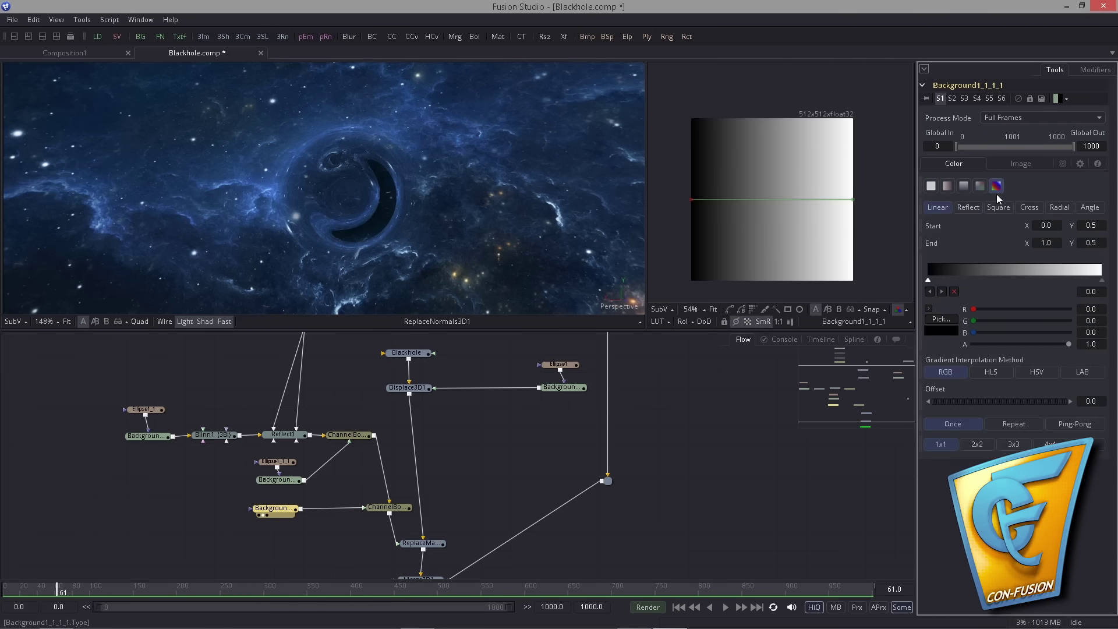
left_click(1061, 207)
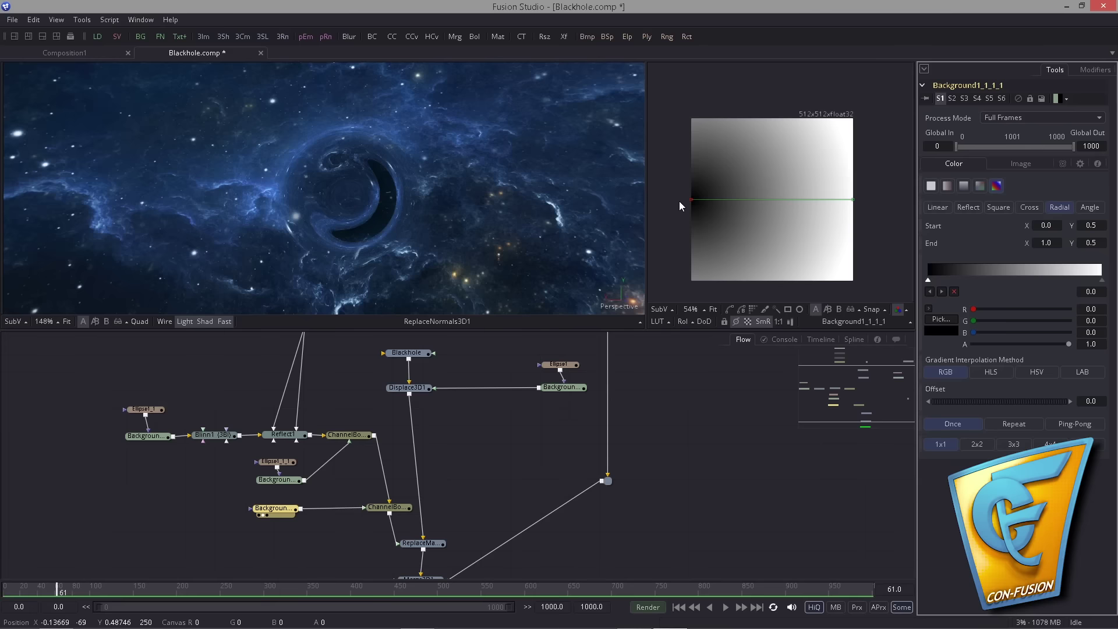
Center the radial gradient of Background1_1_1_1 by setting its start point to X 0.5, Y 0.5.
left_click_drag(693, 200, 777, 201)
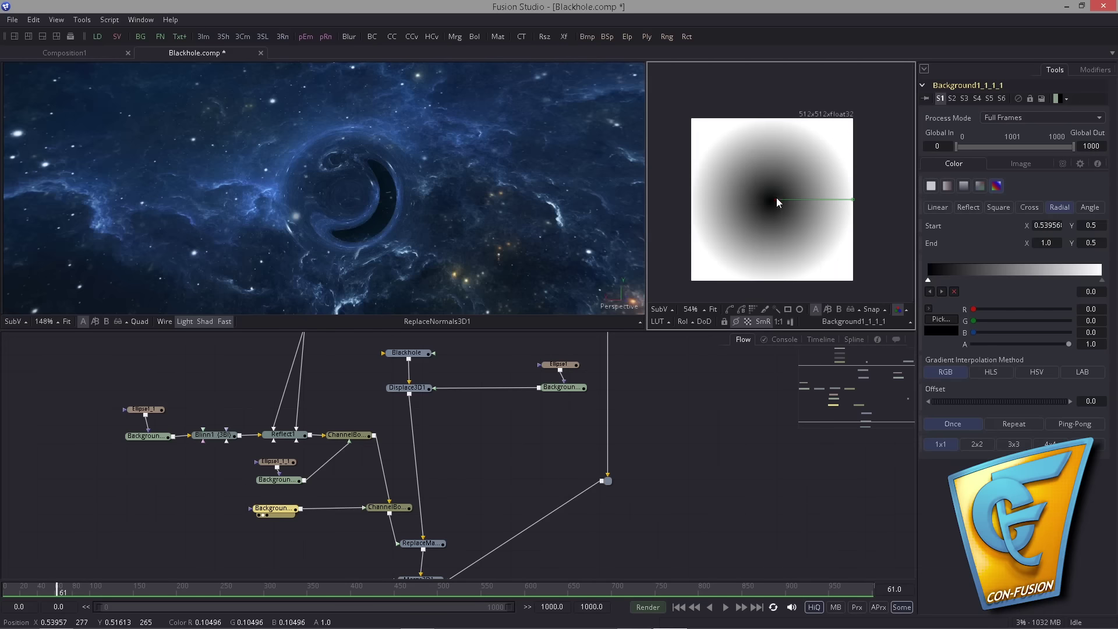
left_click(1047, 226)
key("Delete")
key("Delete")
key("Delete")
key("Delete")
key("Delete")
key("Delete")
key("Delete")
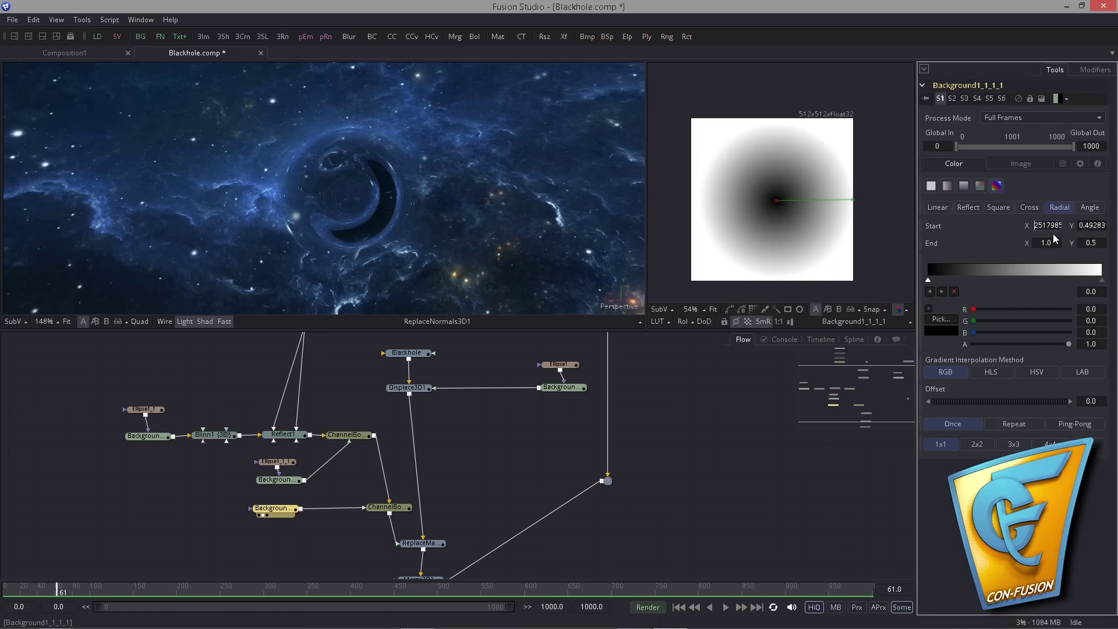
key("Delete")
key("Delete")
key("Delete")
left_click_drag(1055, 227, 1006, 237)
type("0.5")
key("Tab")
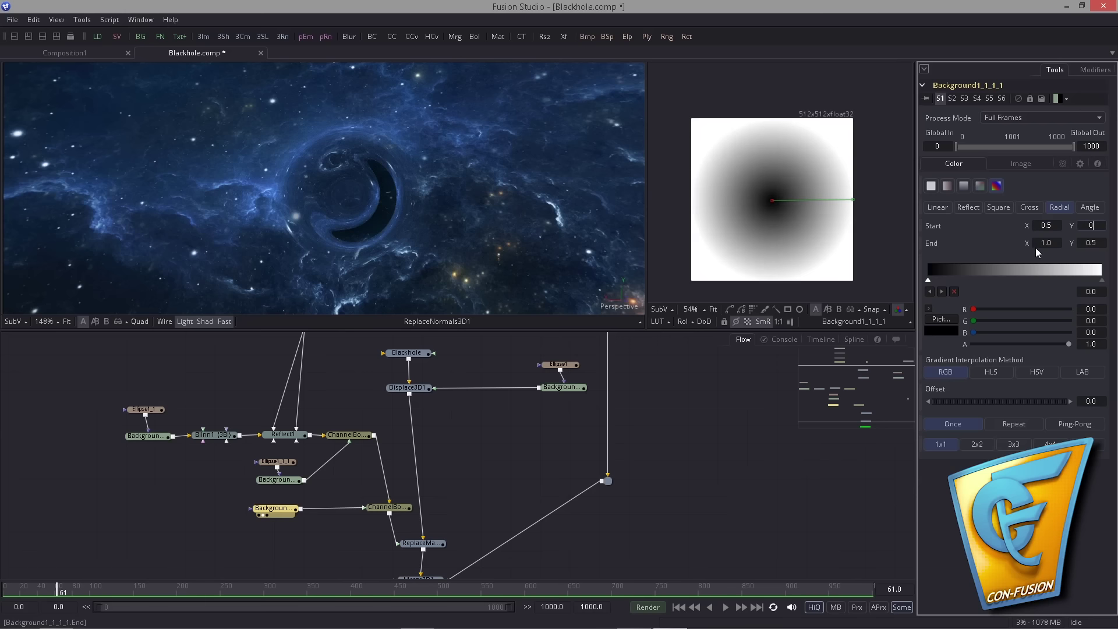
type("0.5")
key("Tab")
Set the red, green and blue operations of ChannelBoolean1_1 to A * B.
left_click_drag(514, 462, 524, 454)
left_click(402, 504)
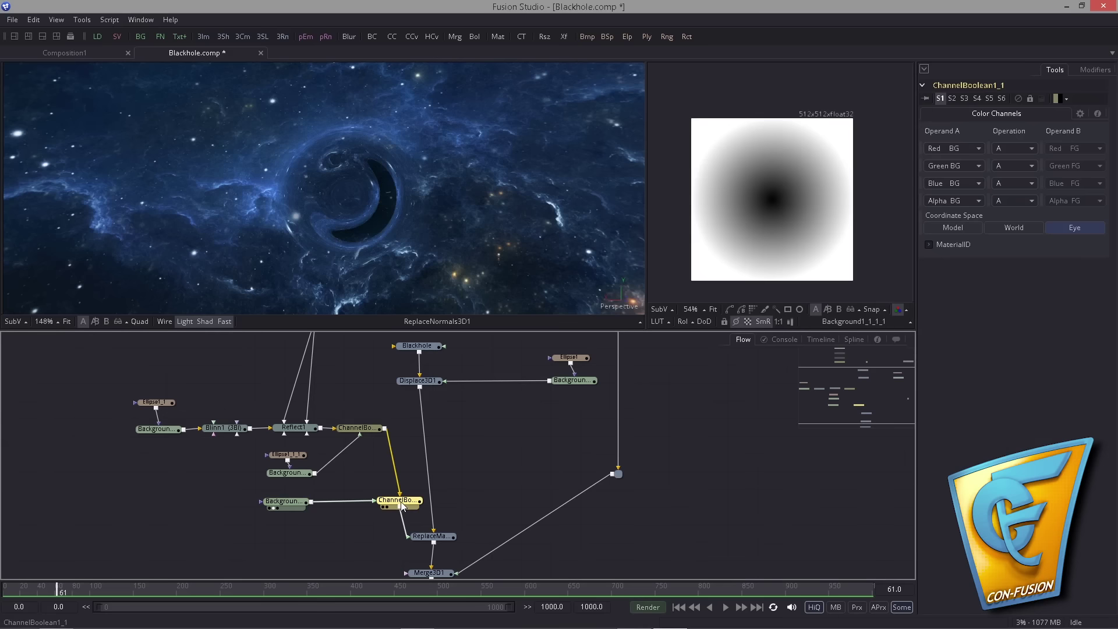
left_click_drag(402, 506, 400, 505)
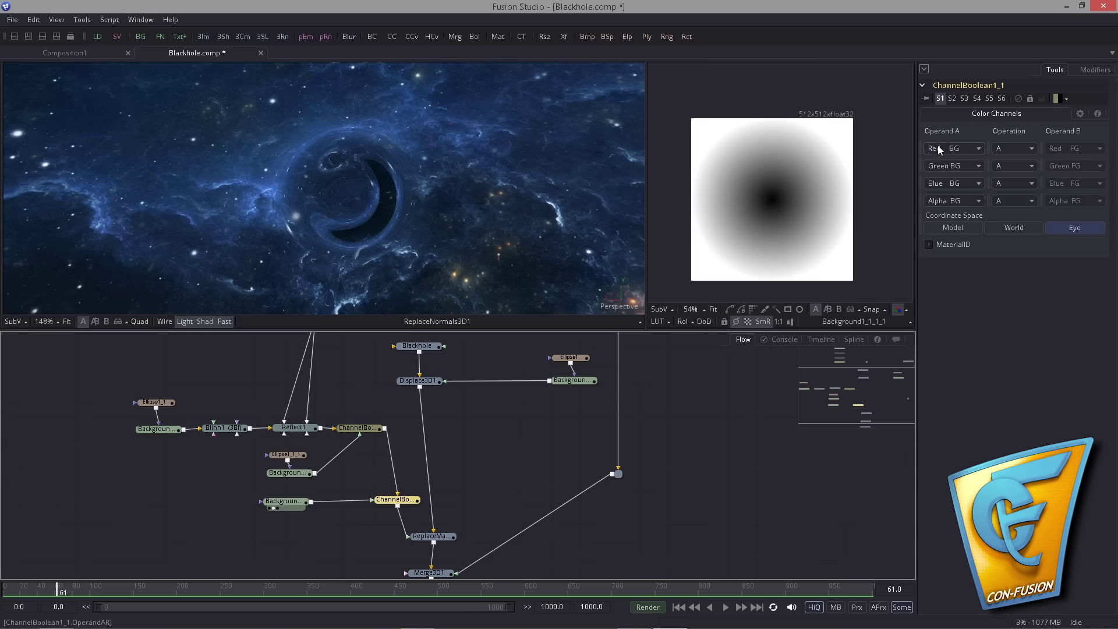
left_click(1008, 149)
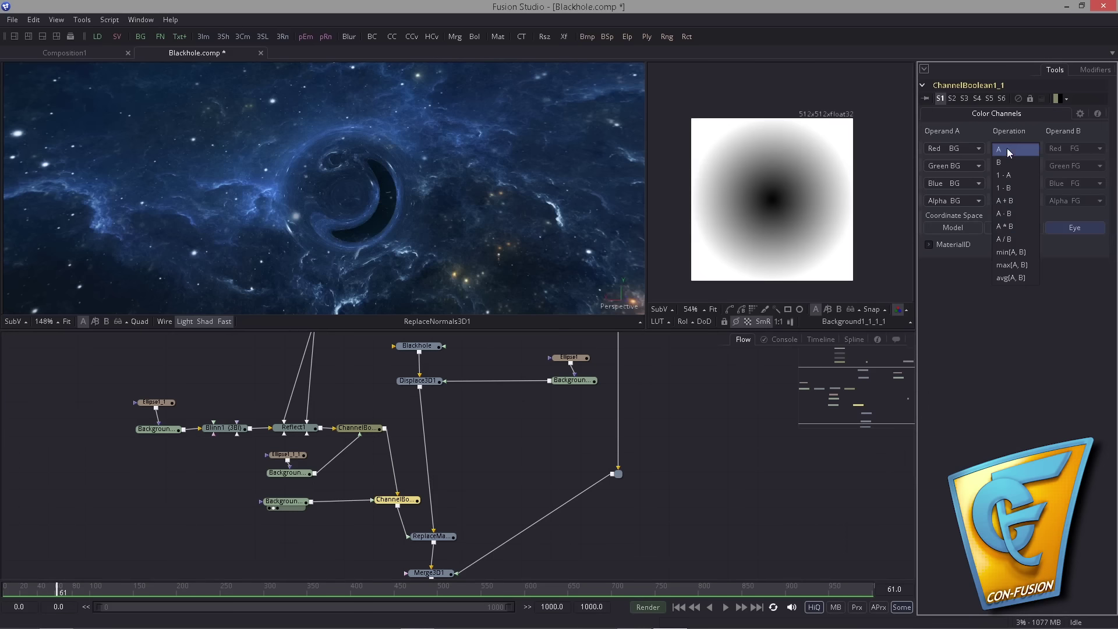
left_click(1013, 226)
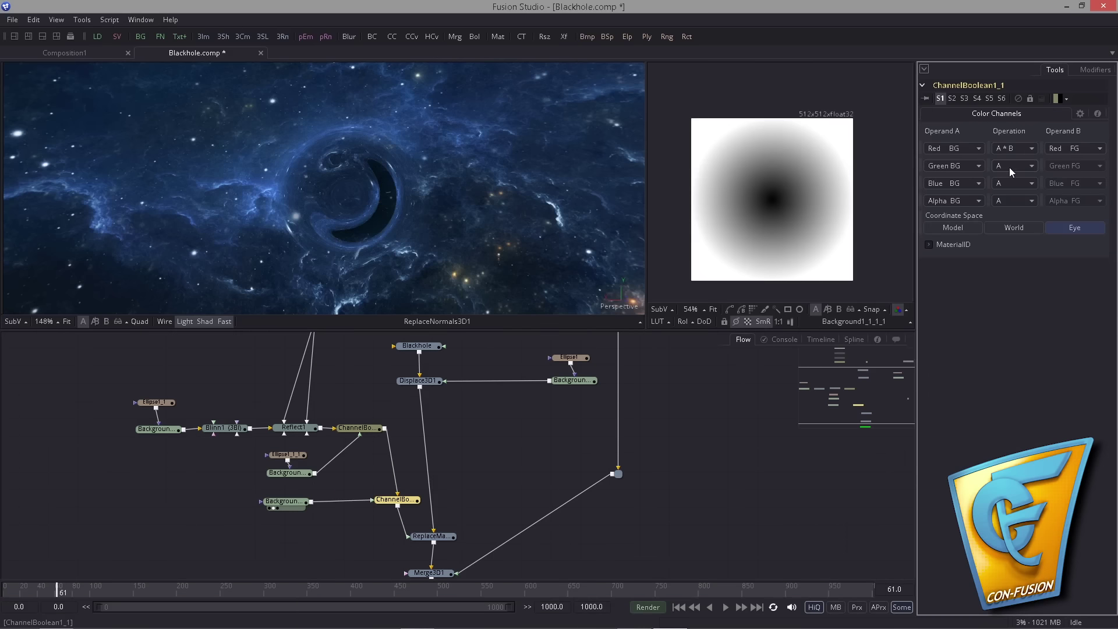
left_click(1009, 167)
left_click(1011, 221)
left_click(1006, 169)
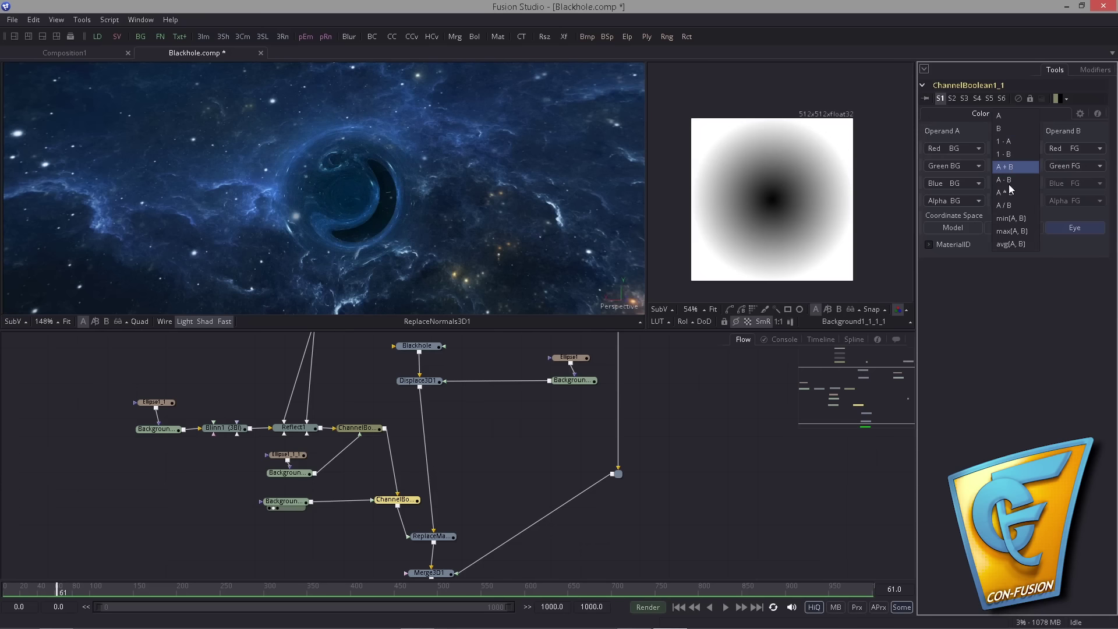
left_click(1009, 197)
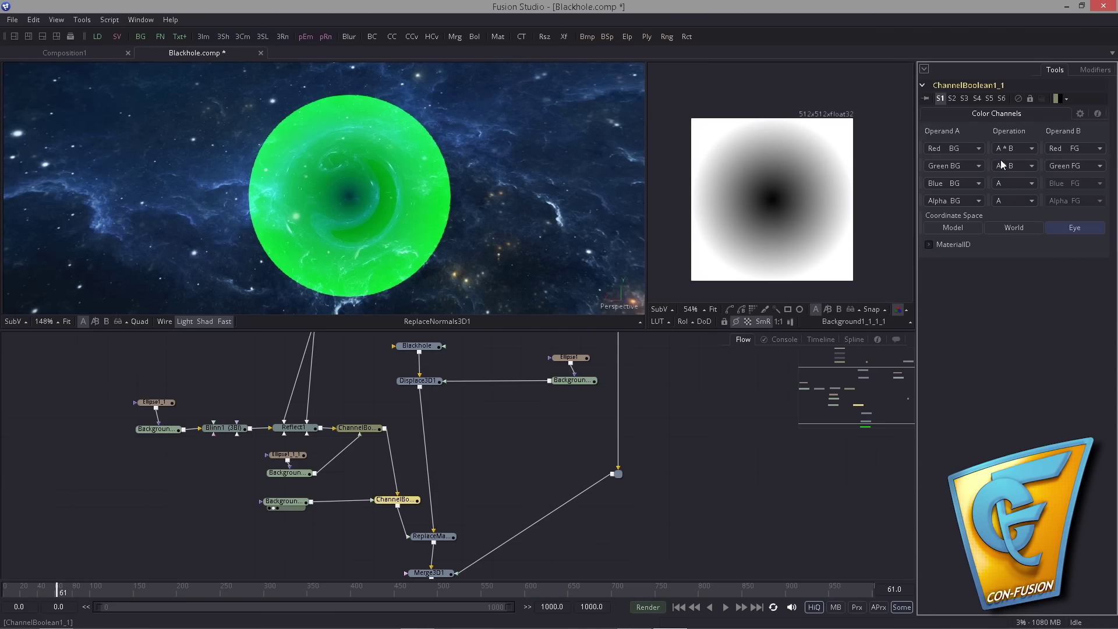
left_click(1010, 184)
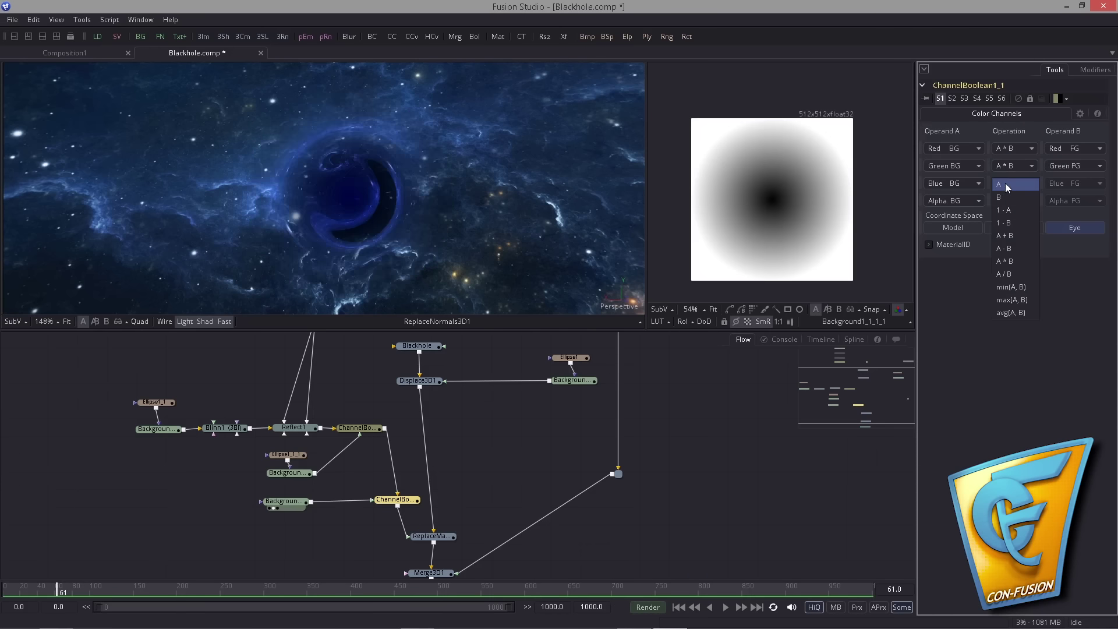
left_click(1006, 261)
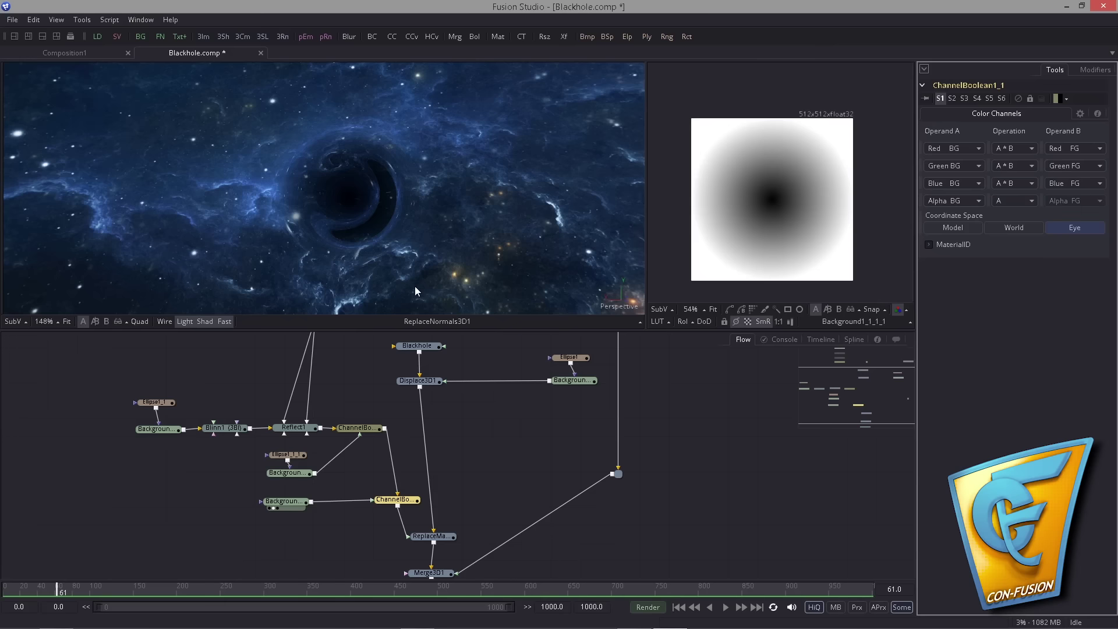
Tighten the radial gradient of Background1_1_1_1 with an extra black stop at about 0.3 and a white stop at about 0.73.
left_click_drag(283, 502, 296, 502)
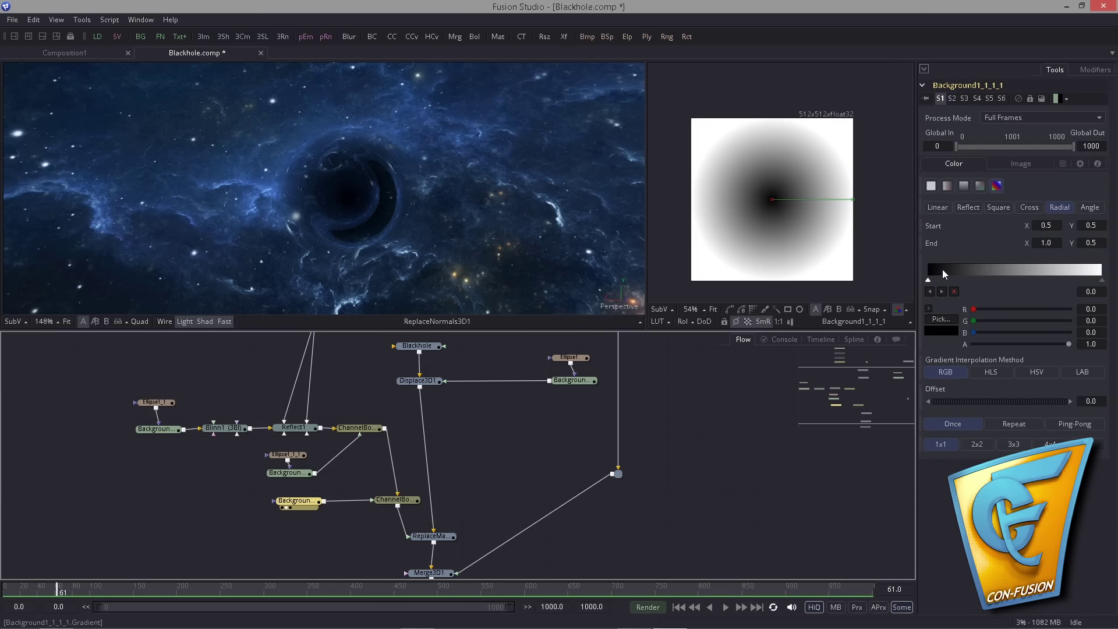
left_click_drag(934, 274, 984, 288)
left_click_drag(1087, 281, 1055, 281)
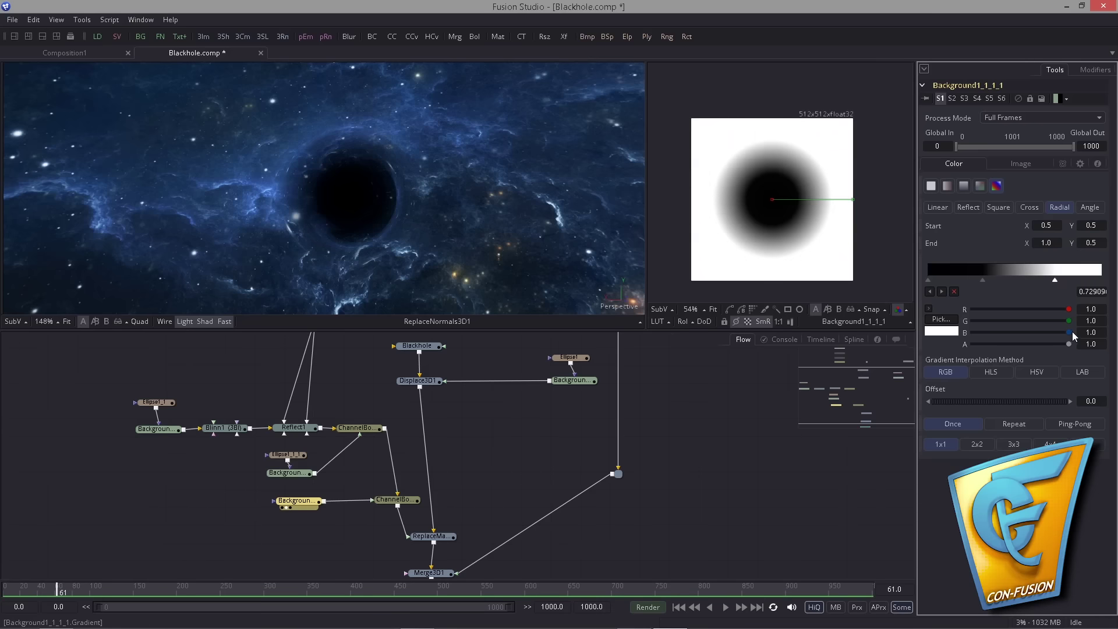
Disable the ReplaceNormals3D1 node after Merge3D1 and check the black hole's look in the 3D view.
left_click_drag(310, 204, 385, 153)
left_click(384, 153)
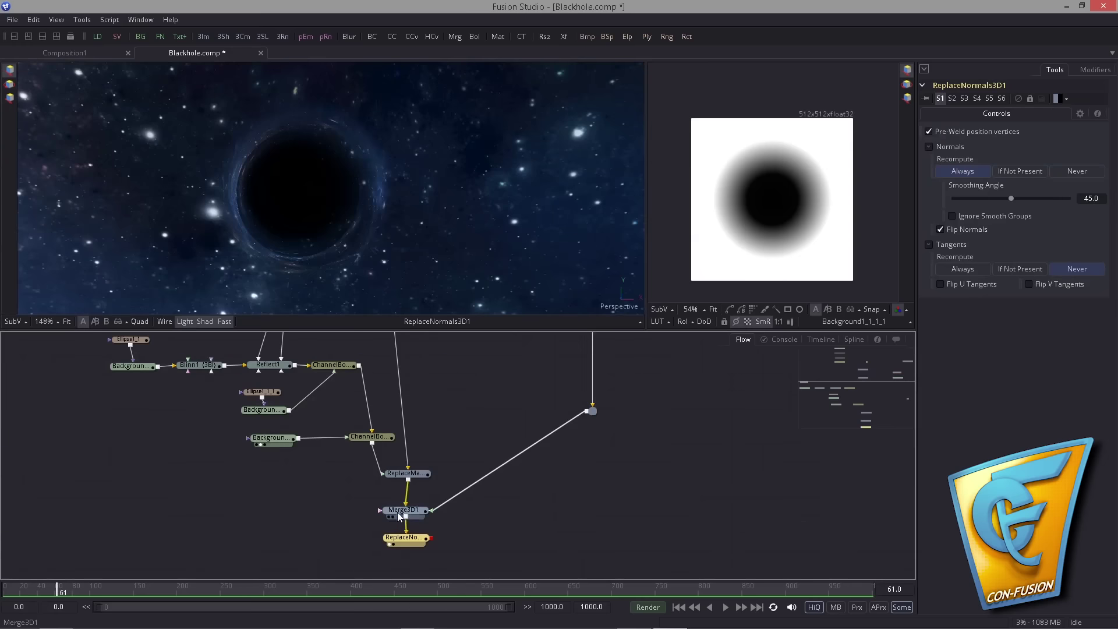
left_click(399, 513)
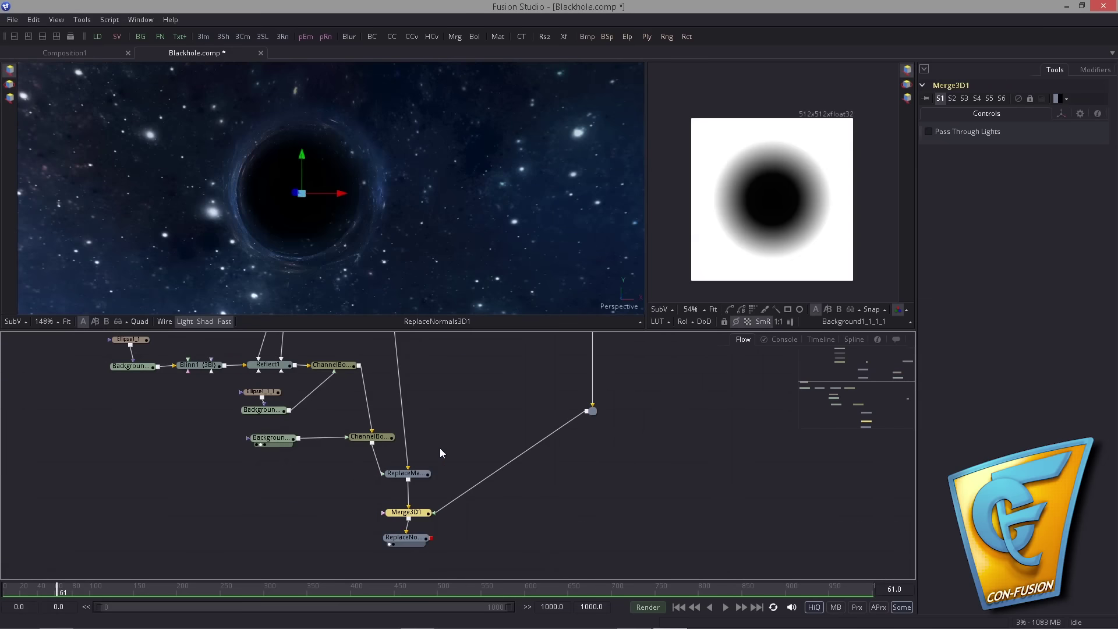
left_click(395, 482)
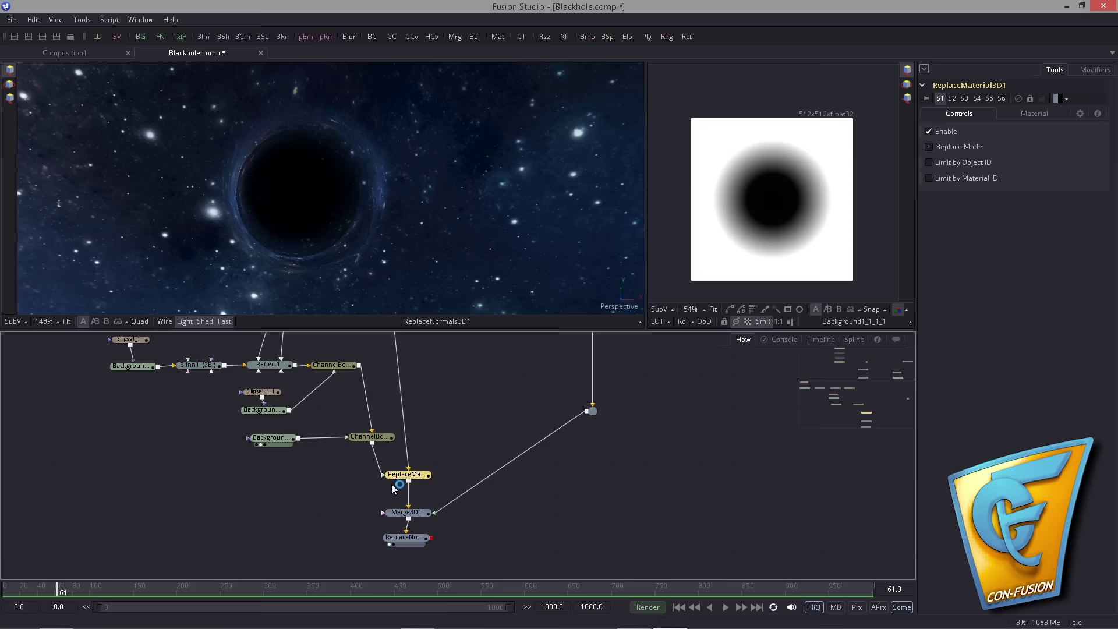
left_click(398, 545)
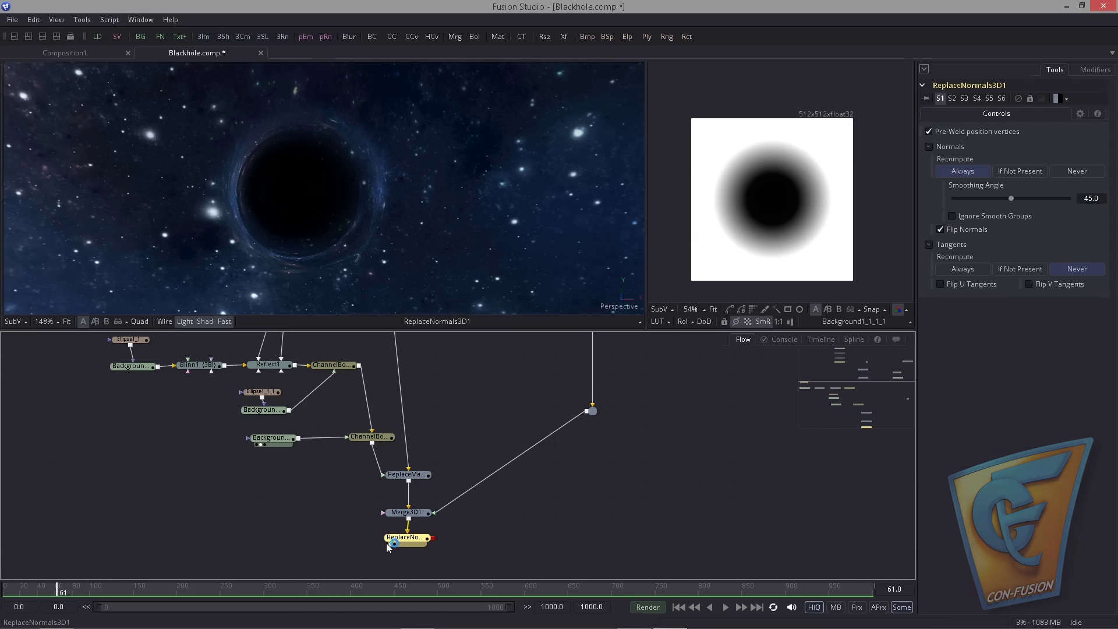
key("ctrl+p")
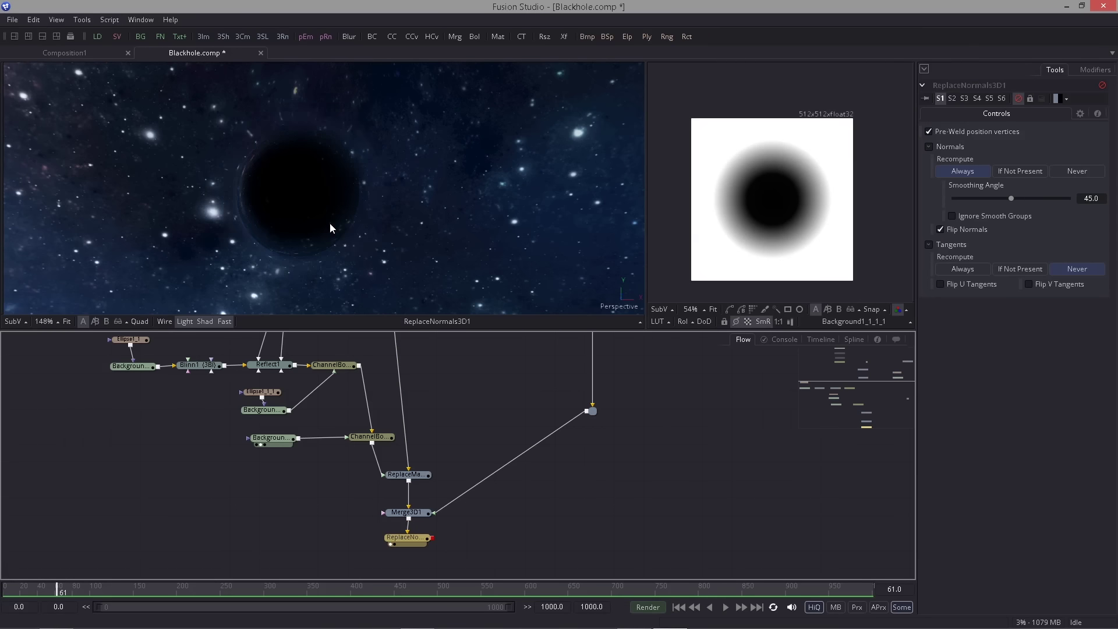
left_click_drag(330, 227, 488, 475)
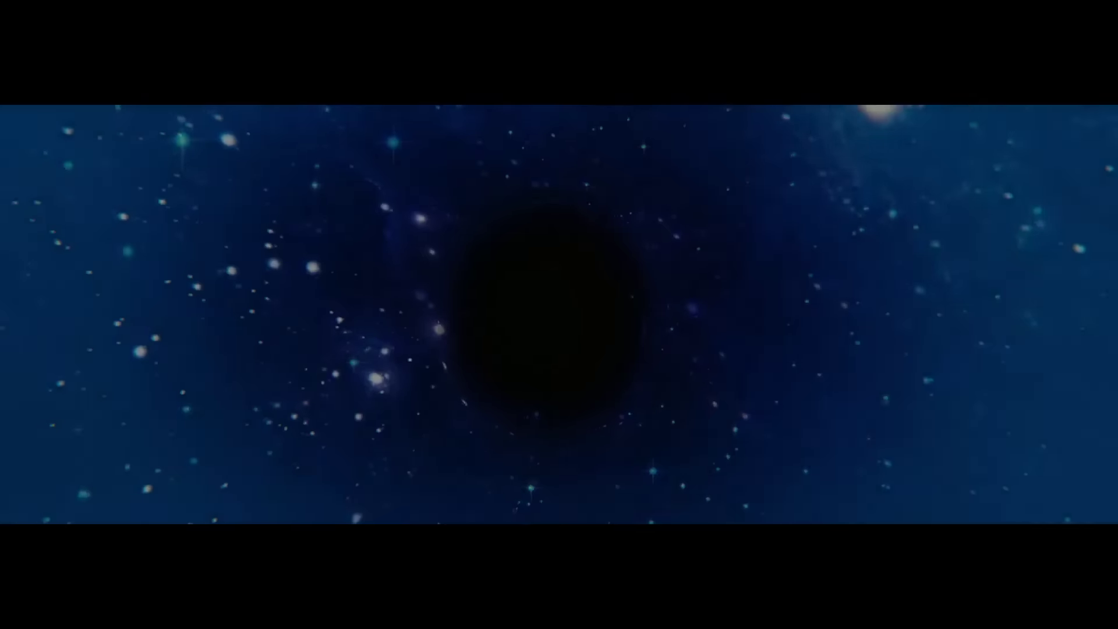